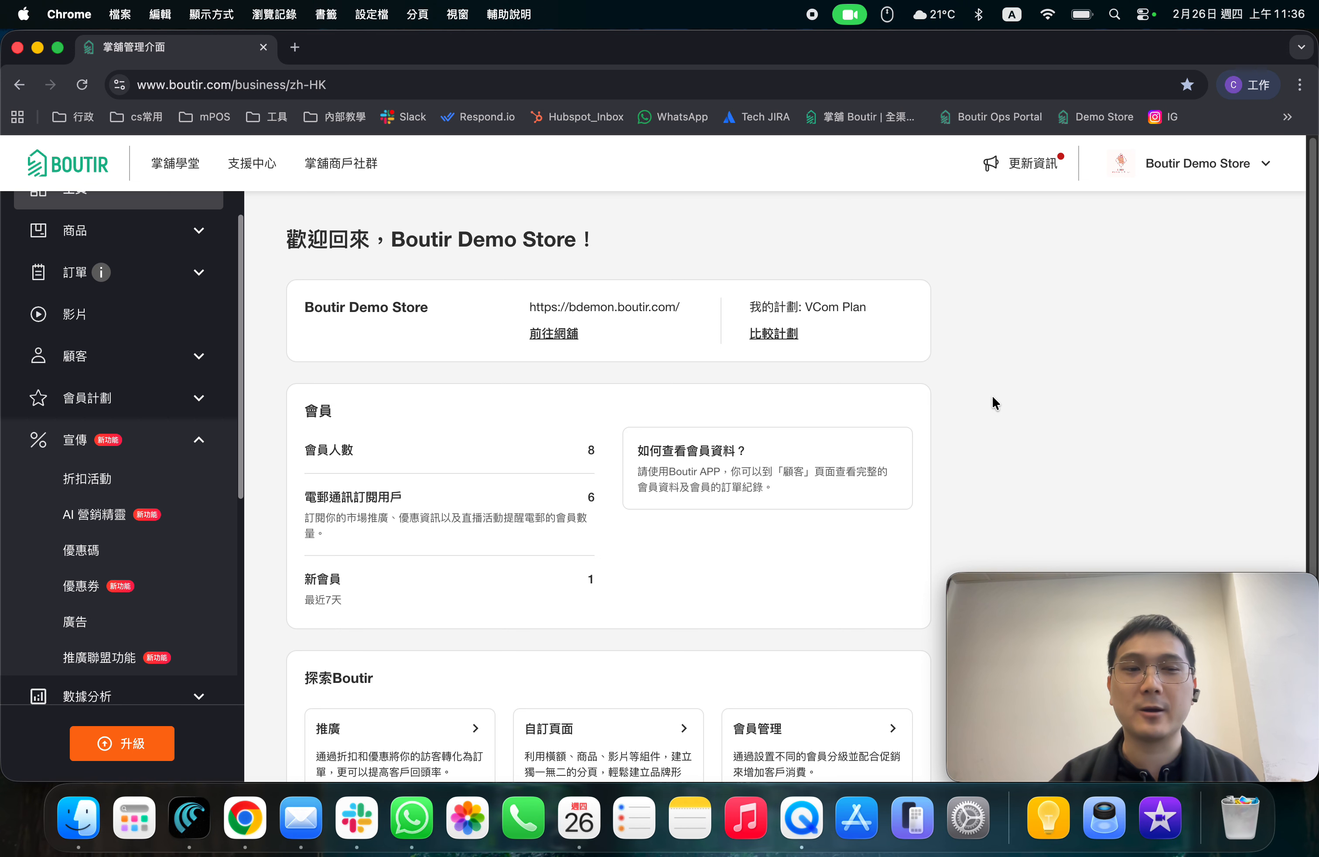
Open the 會員積分 page under 會員計劃 and review the points earning and points reward rules.
{"action": "scroll", "coordinate": [77, 338], "scroll_direction": "up", "scroll_amount": 1}
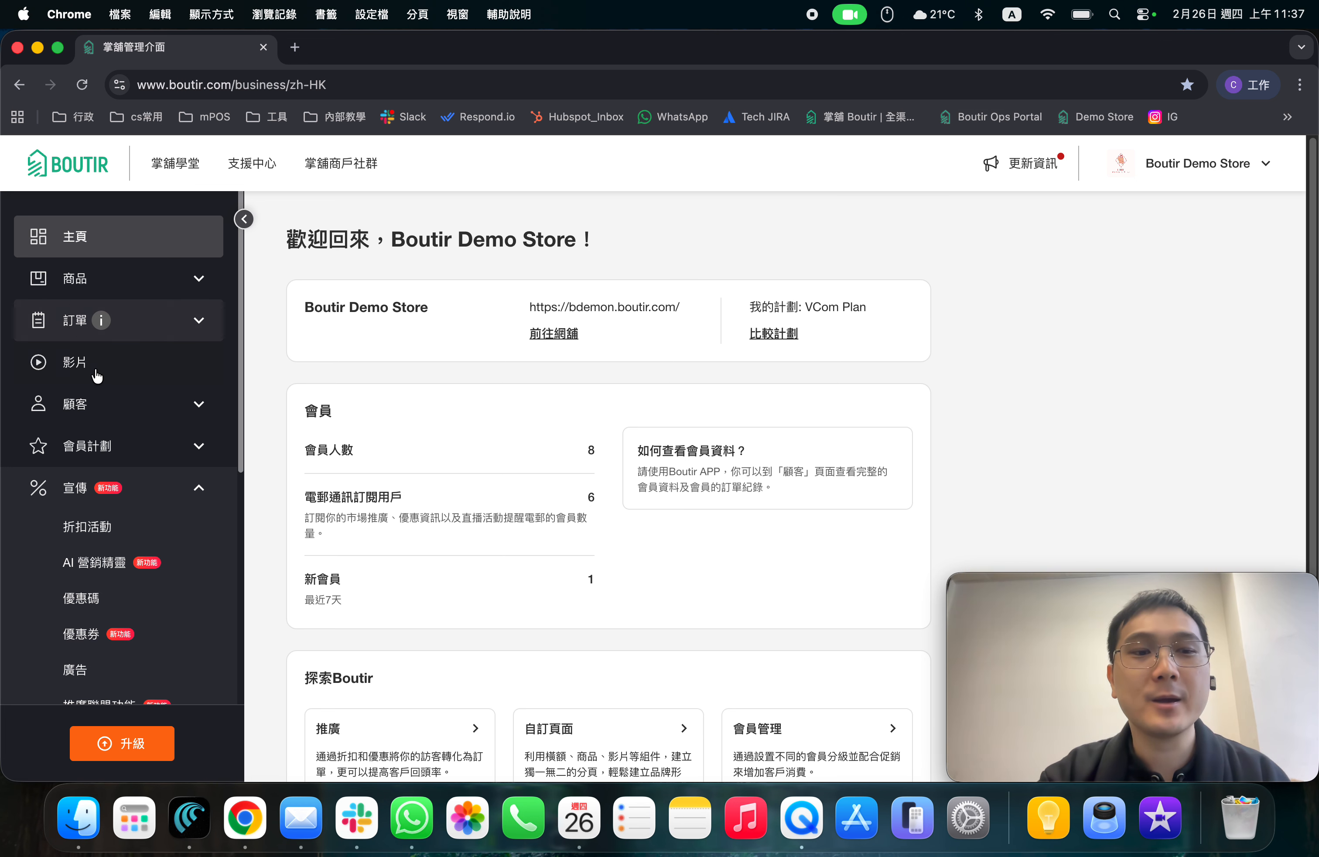
{"action": "scroll", "coordinate": [167, 440], "scroll_direction": "down", "scroll_amount": 5}
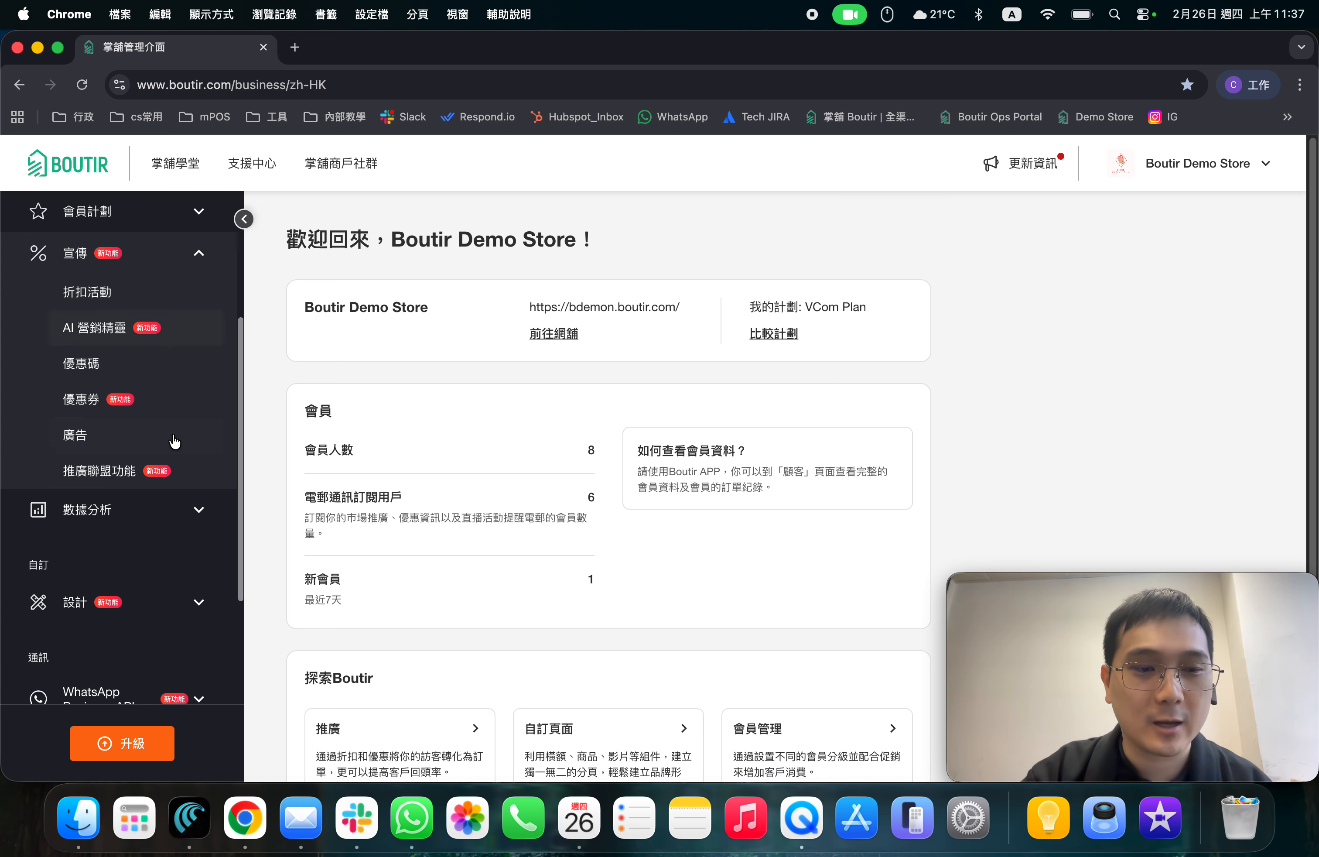
{"action": "scroll", "coordinate": [241, 440], "scroll_direction": "up", "scroll_amount": 1}
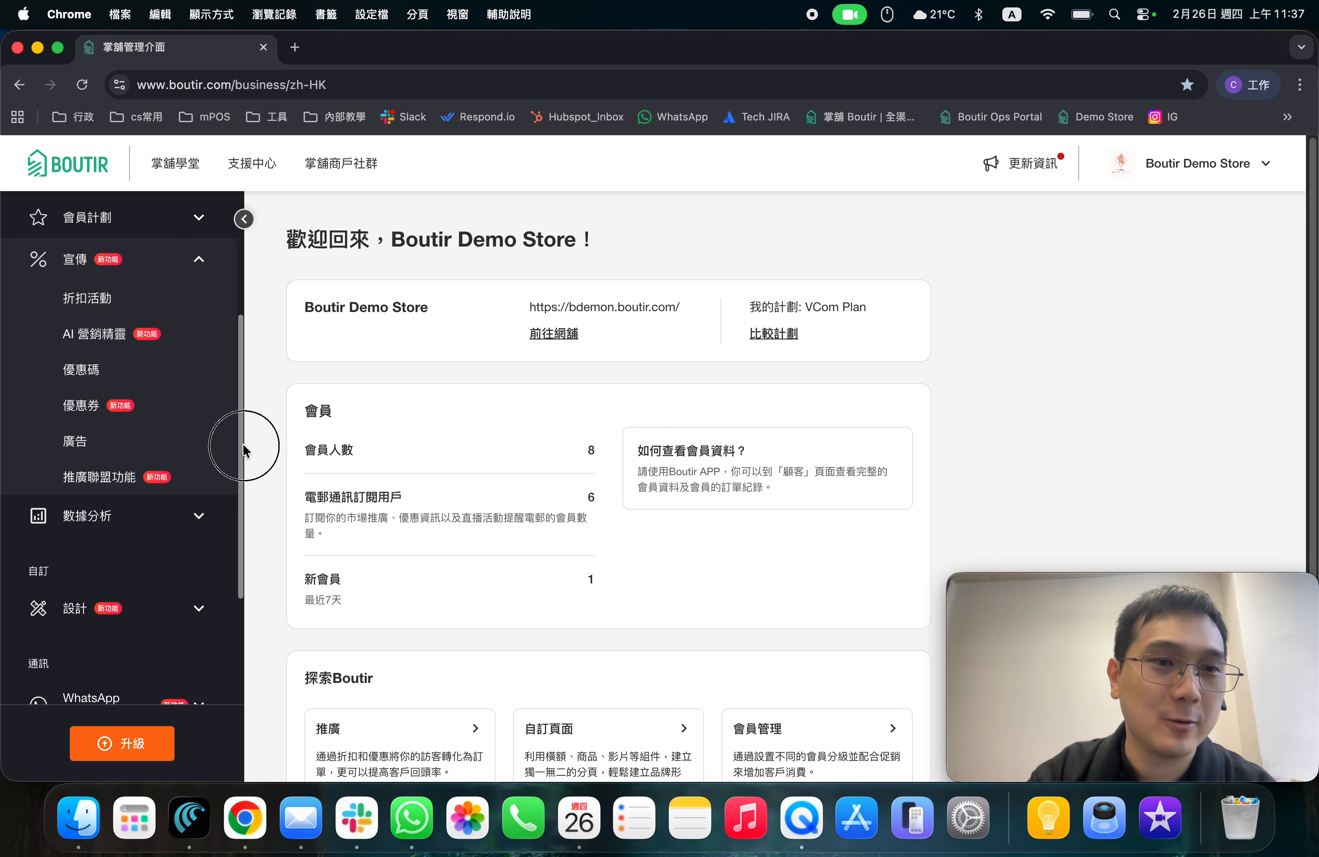
{"action": "scroll", "coordinate": [178, 473], "scroll_direction": "up", "scroll_amount": 5}
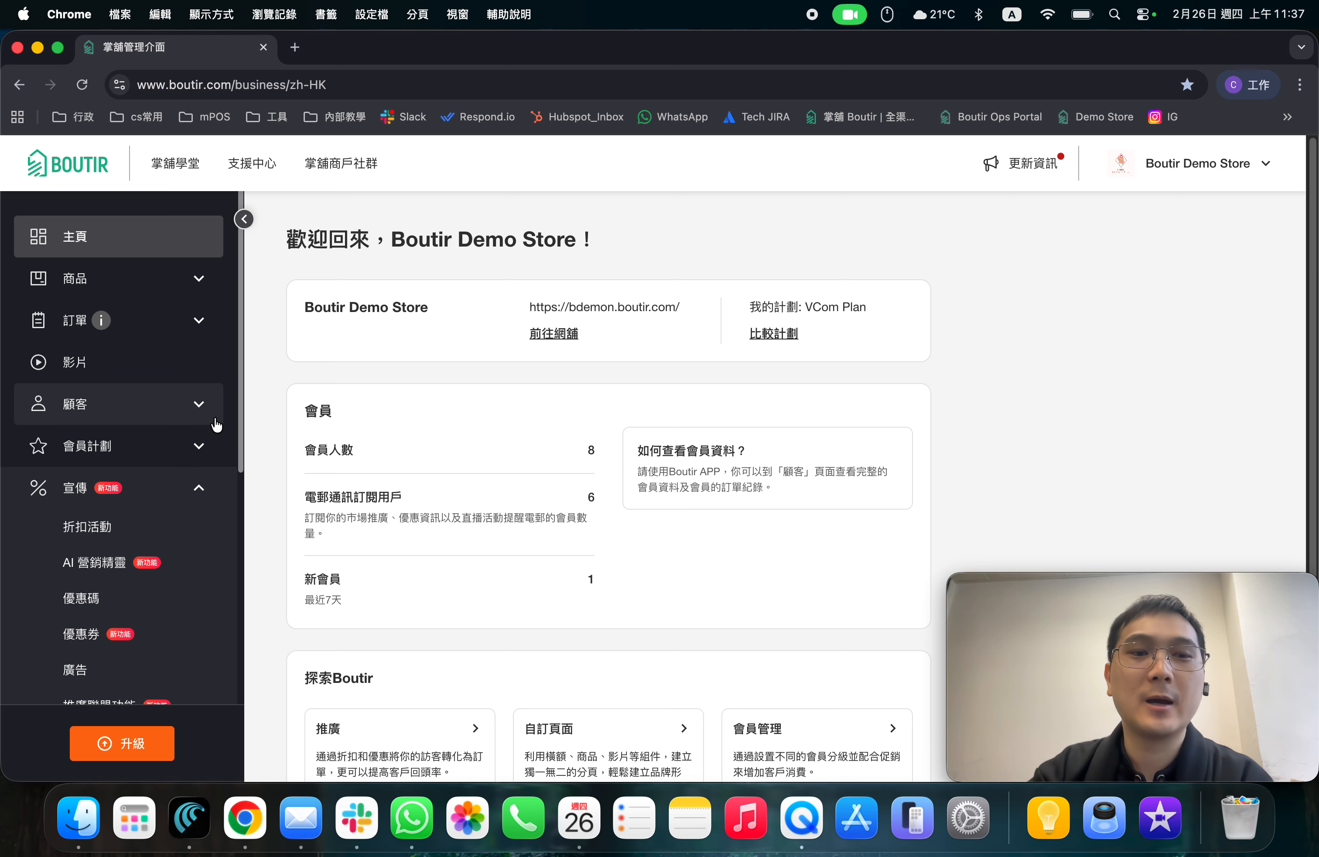
{"action": "left_click", "coordinate": [204, 458]}
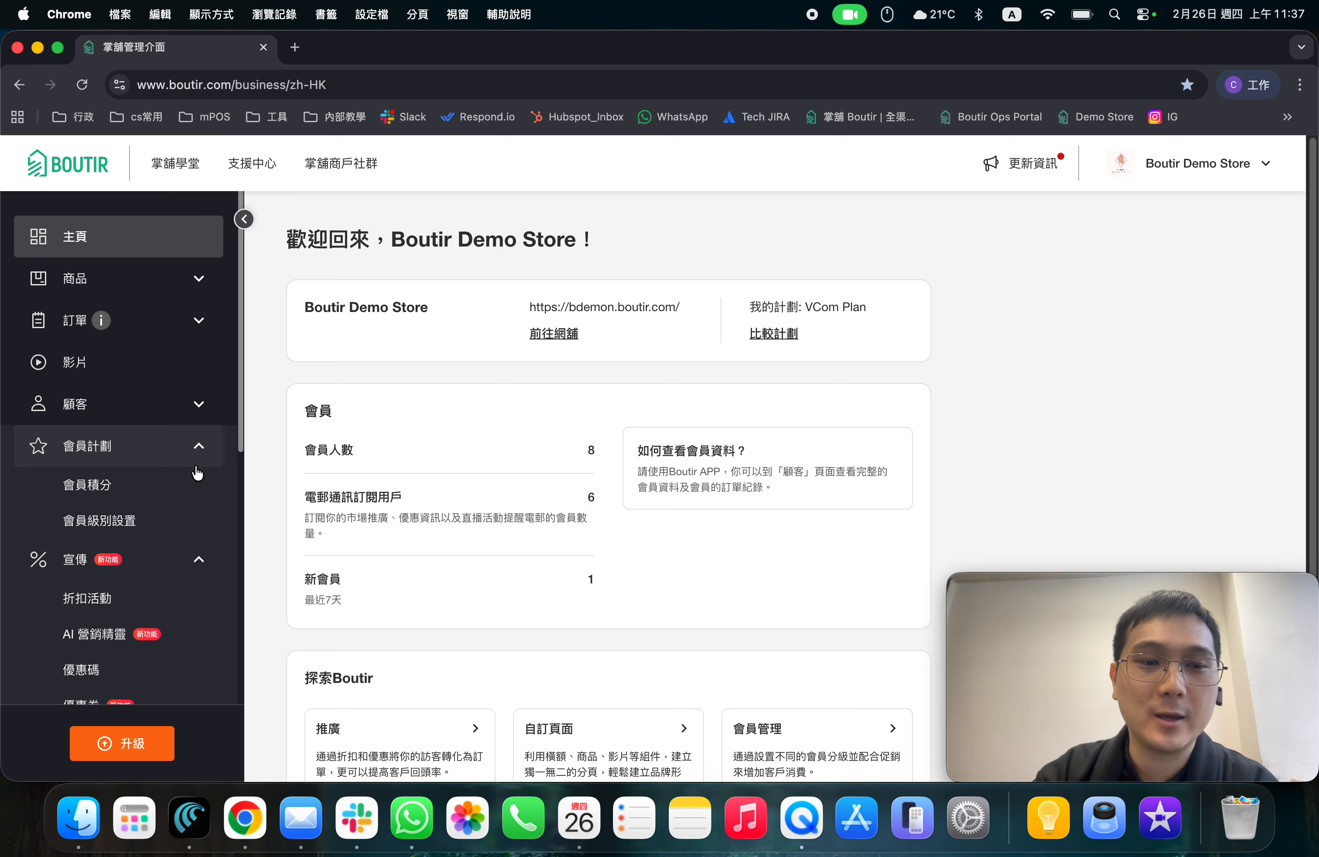
{"action": "left_click", "coordinate": [178, 487]}
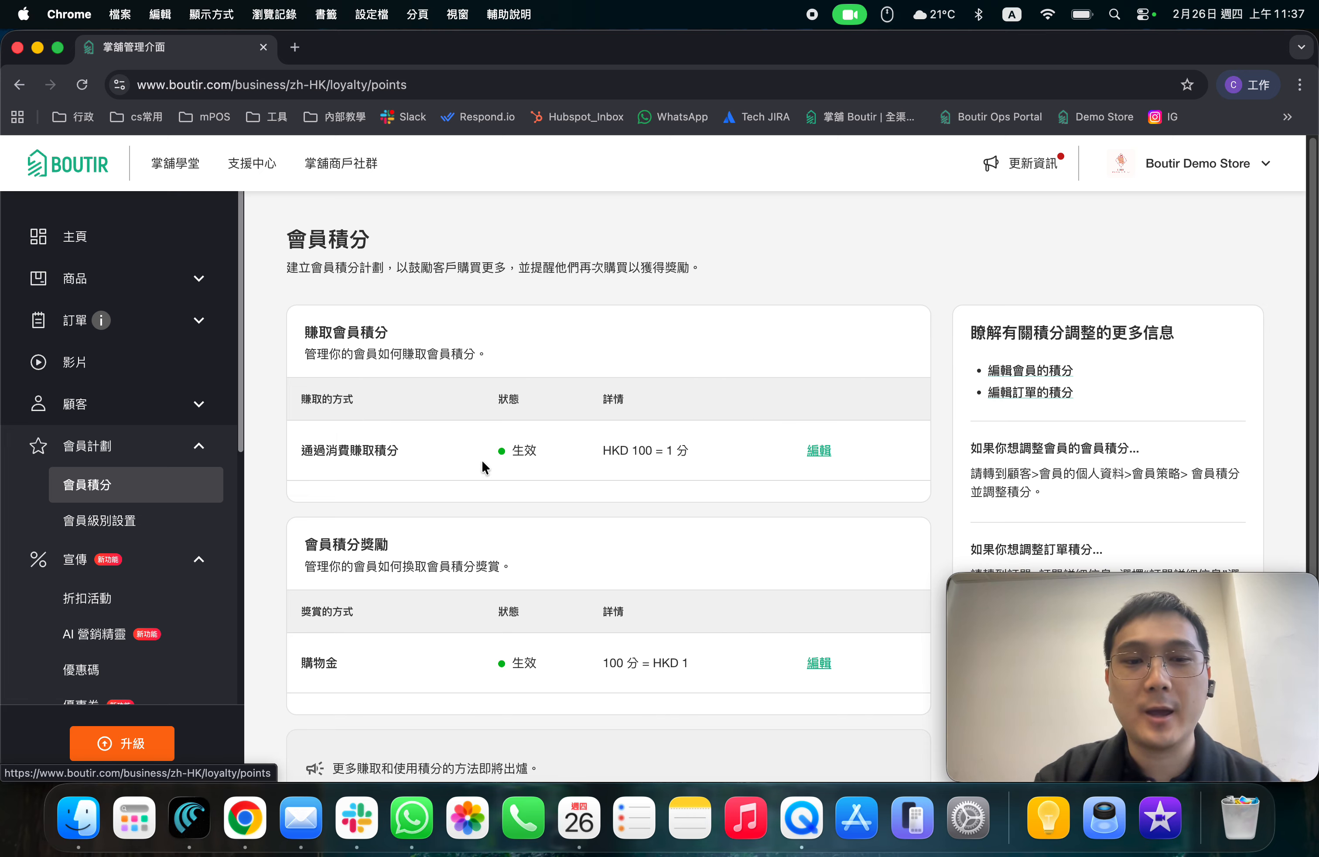
{"action": "left_click_drag", "start_coordinate": [324, 455], "coordinate": [519, 455]}
{"action": "left_click", "coordinate": [449, 458]}
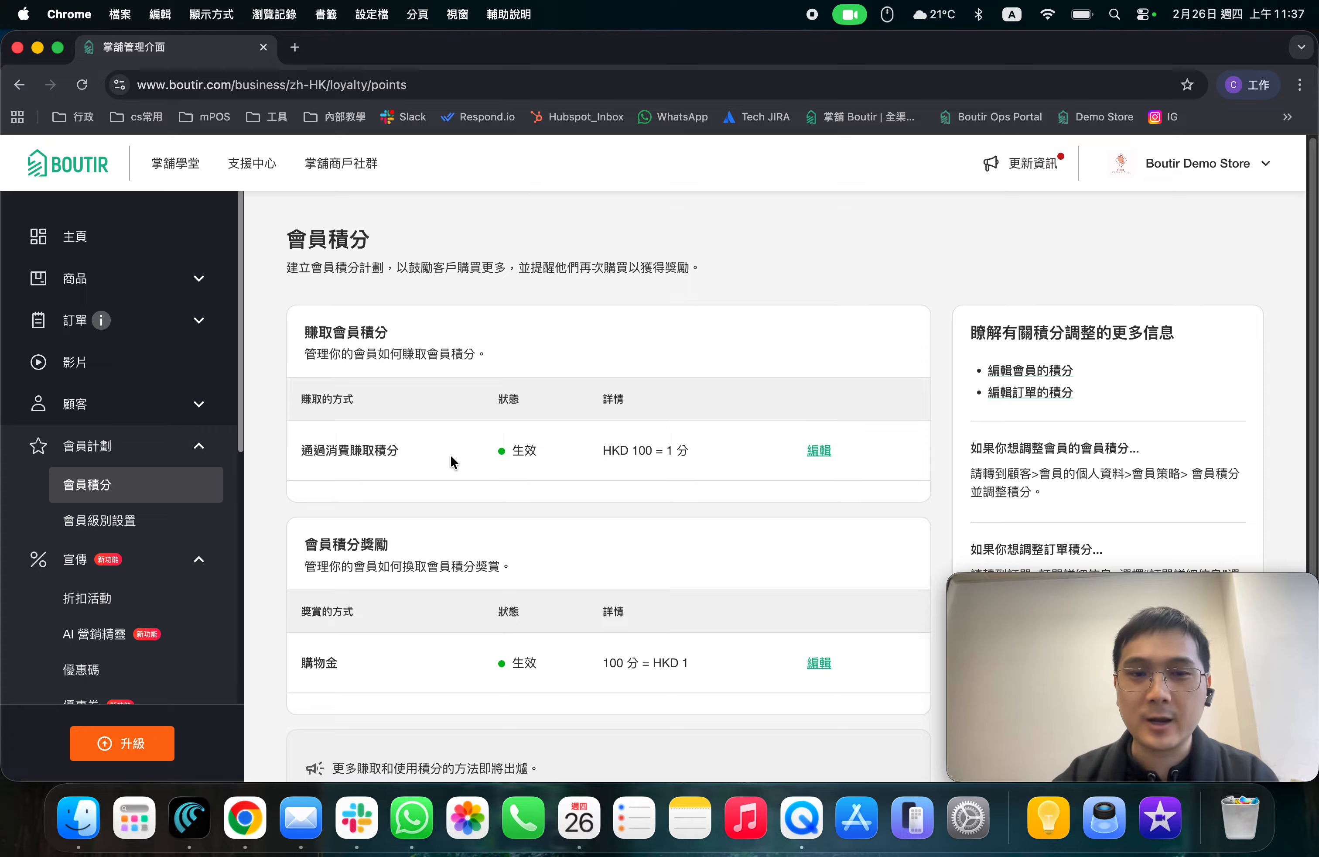
{"action": "left_click", "coordinate": [336, 539]}
{"action": "left_click_drag", "start_coordinate": [336, 539], "coordinate": [427, 545]}
{"action": "left_click", "coordinate": [431, 545]}
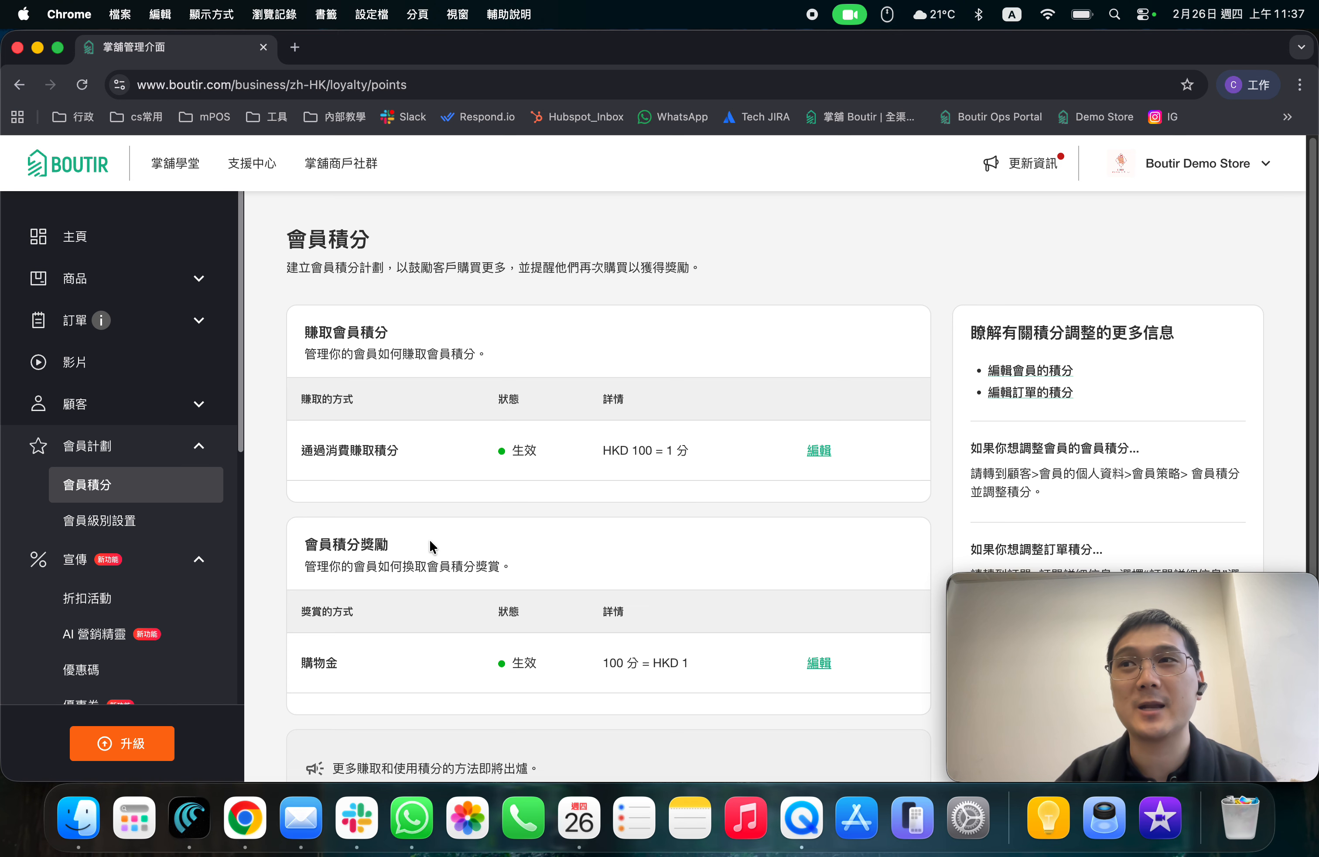
Open the 推廣聯盟功能 page in the 宣傳 section.
{"action": "scroll", "coordinate": [430, 528], "scroll_direction": "down", "scroll_amount": 3}
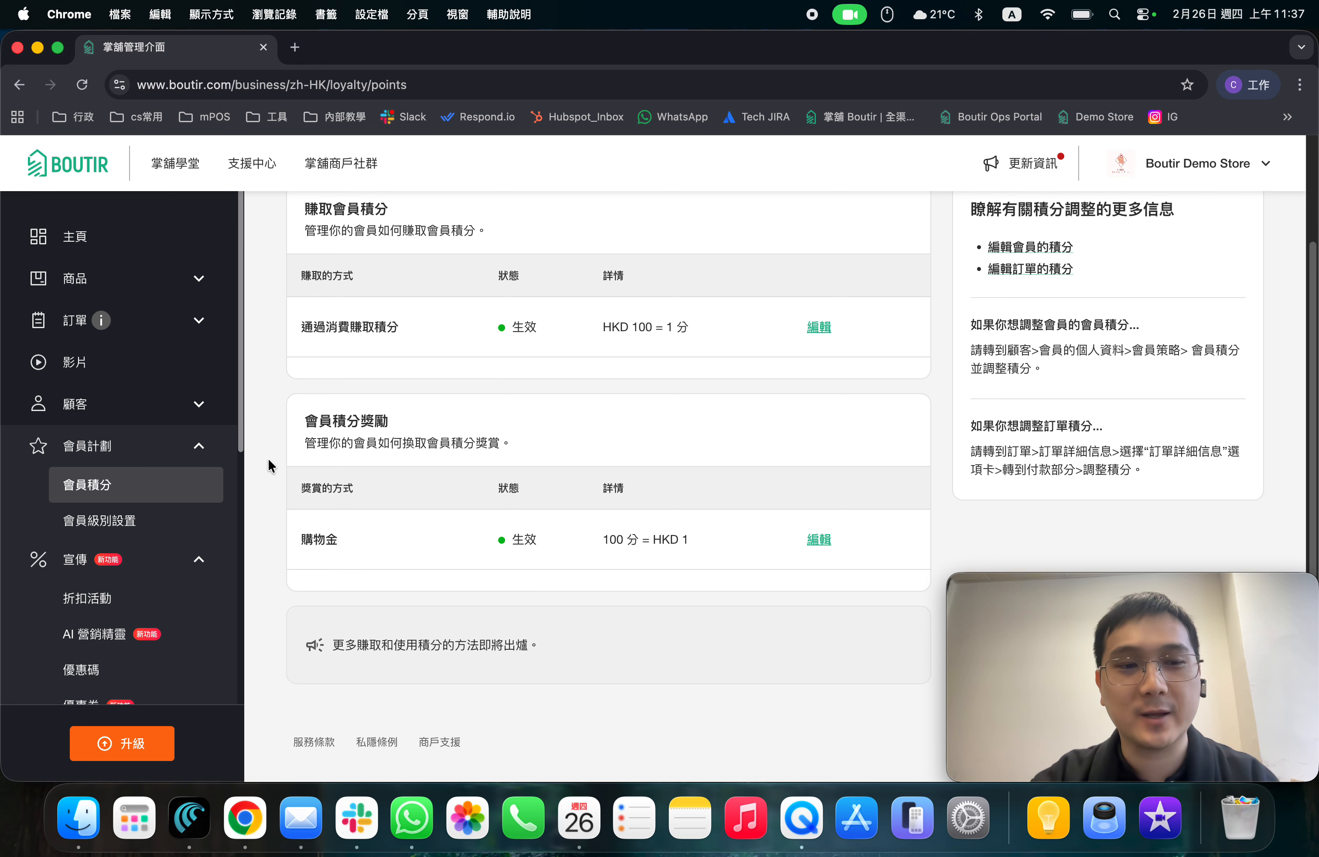
{"action": "scroll", "coordinate": [184, 551], "scroll_direction": "down", "scroll_amount": 5}
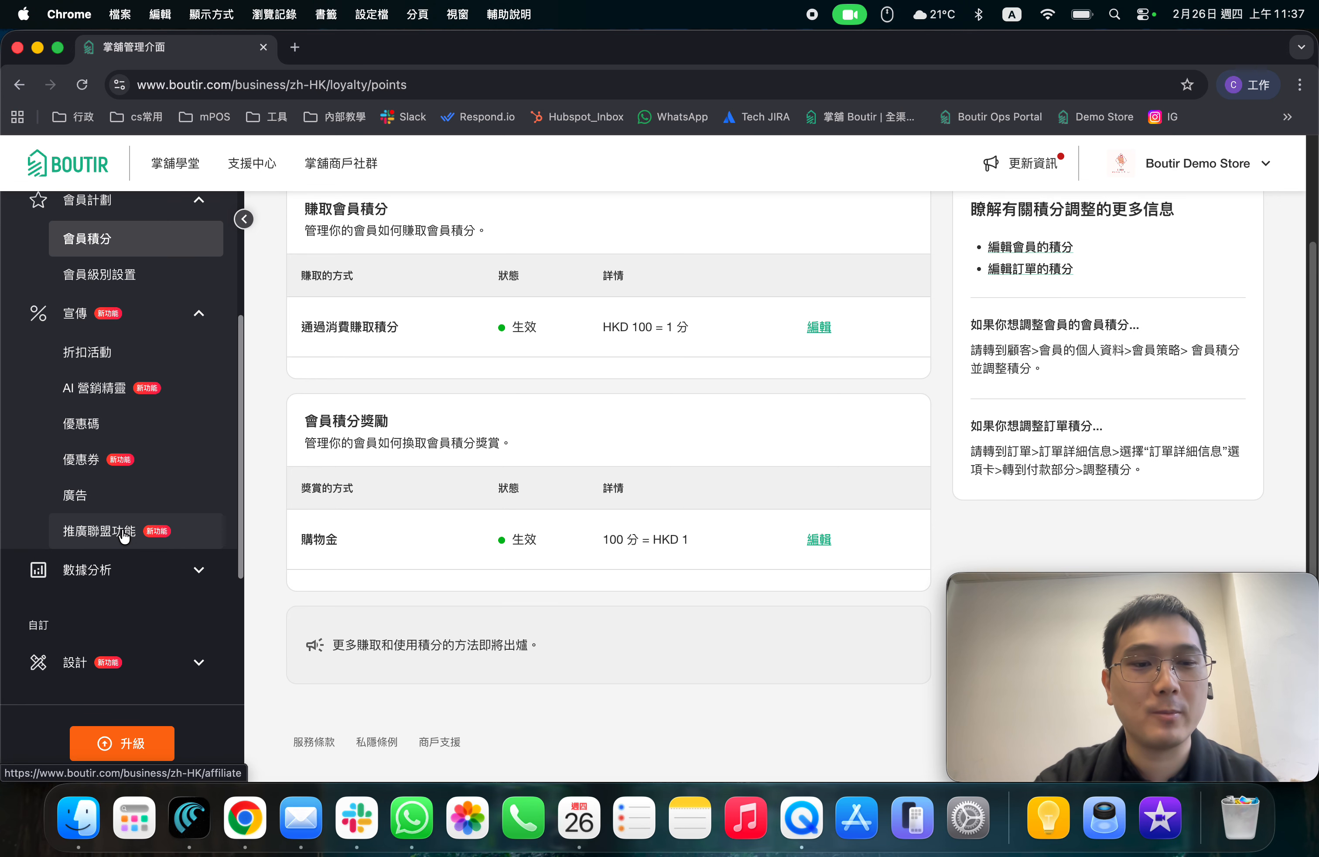
{"action": "left_click", "coordinate": [124, 533]}
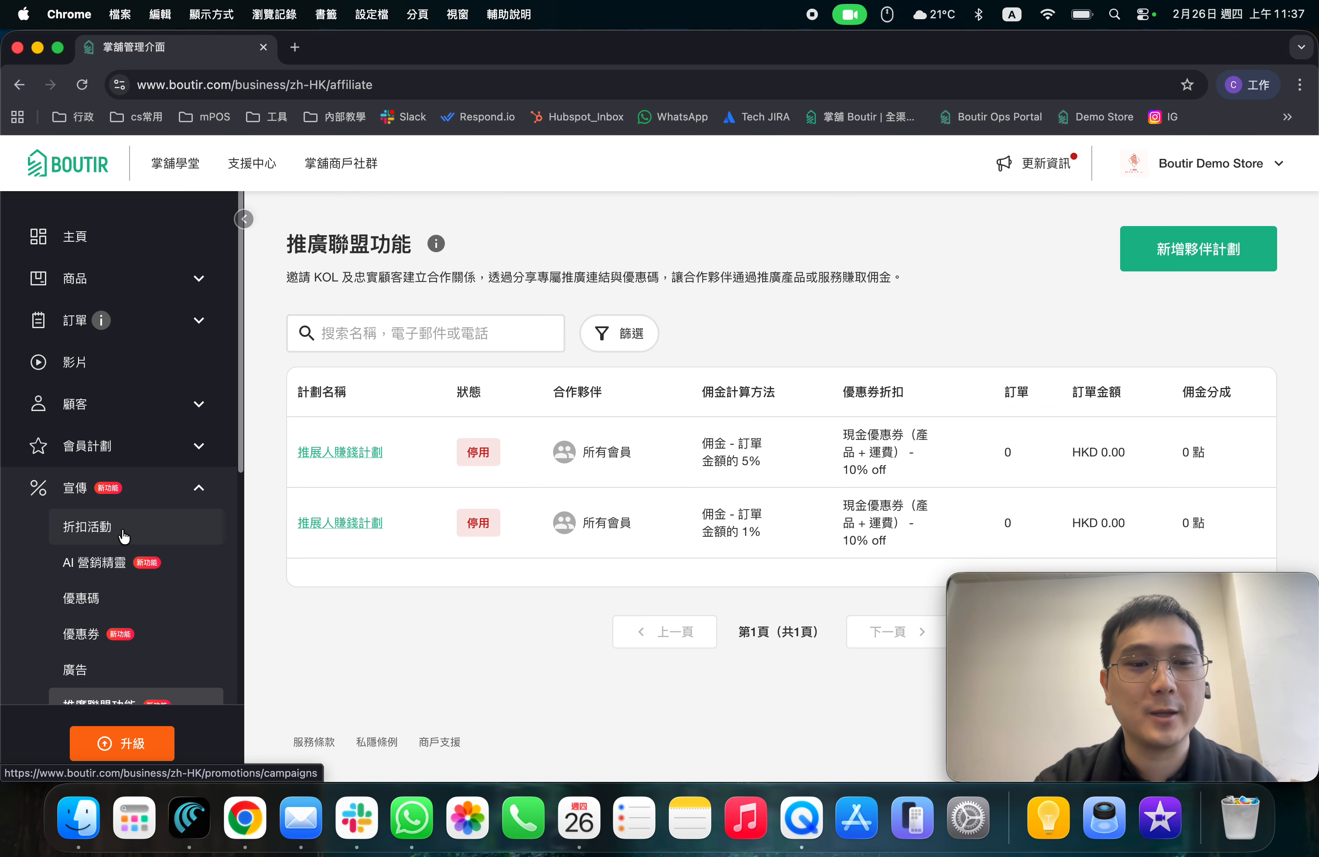
Examine the member search and filter options of a new 邀請指定夥伴 partner plan, and return to the plan list.
{"action": "left_click", "coordinate": [1238, 263]}
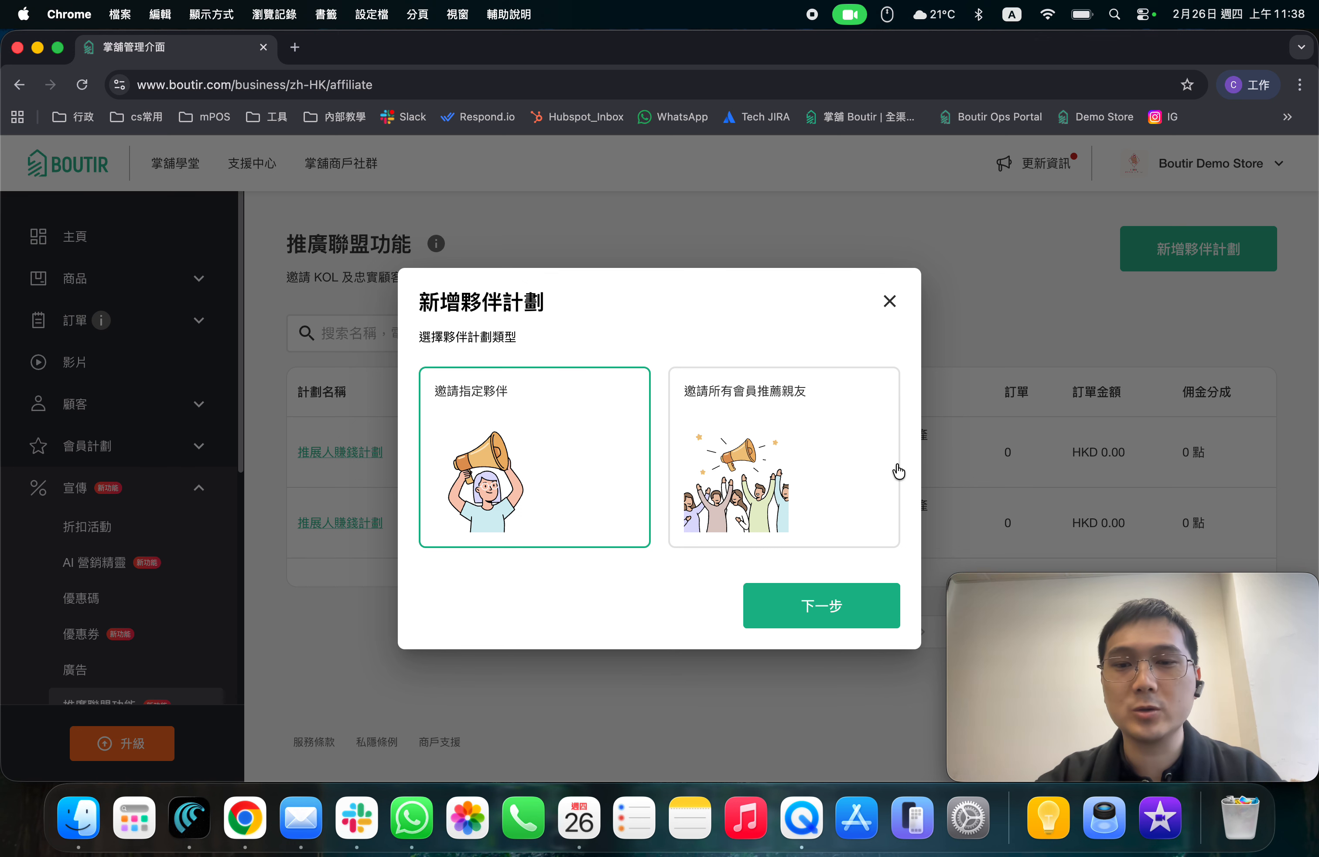
{"action": "left_click", "coordinate": [822, 624]}
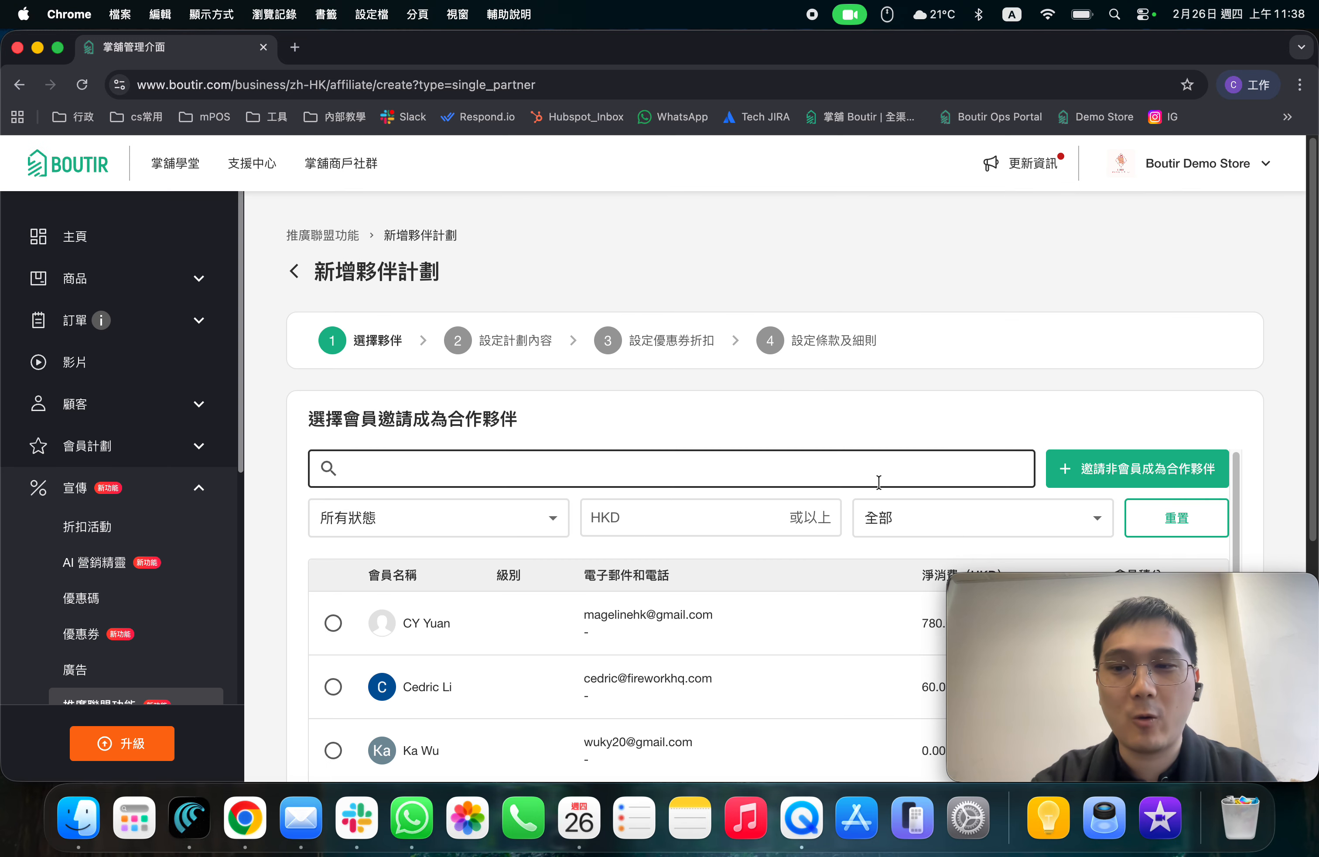
{"action": "scroll", "coordinate": [903, 465], "scroll_direction": "down", "scroll_amount": 3}
{"action": "scroll", "coordinate": [860, 478], "scroll_direction": "up", "scroll_amount": 3}
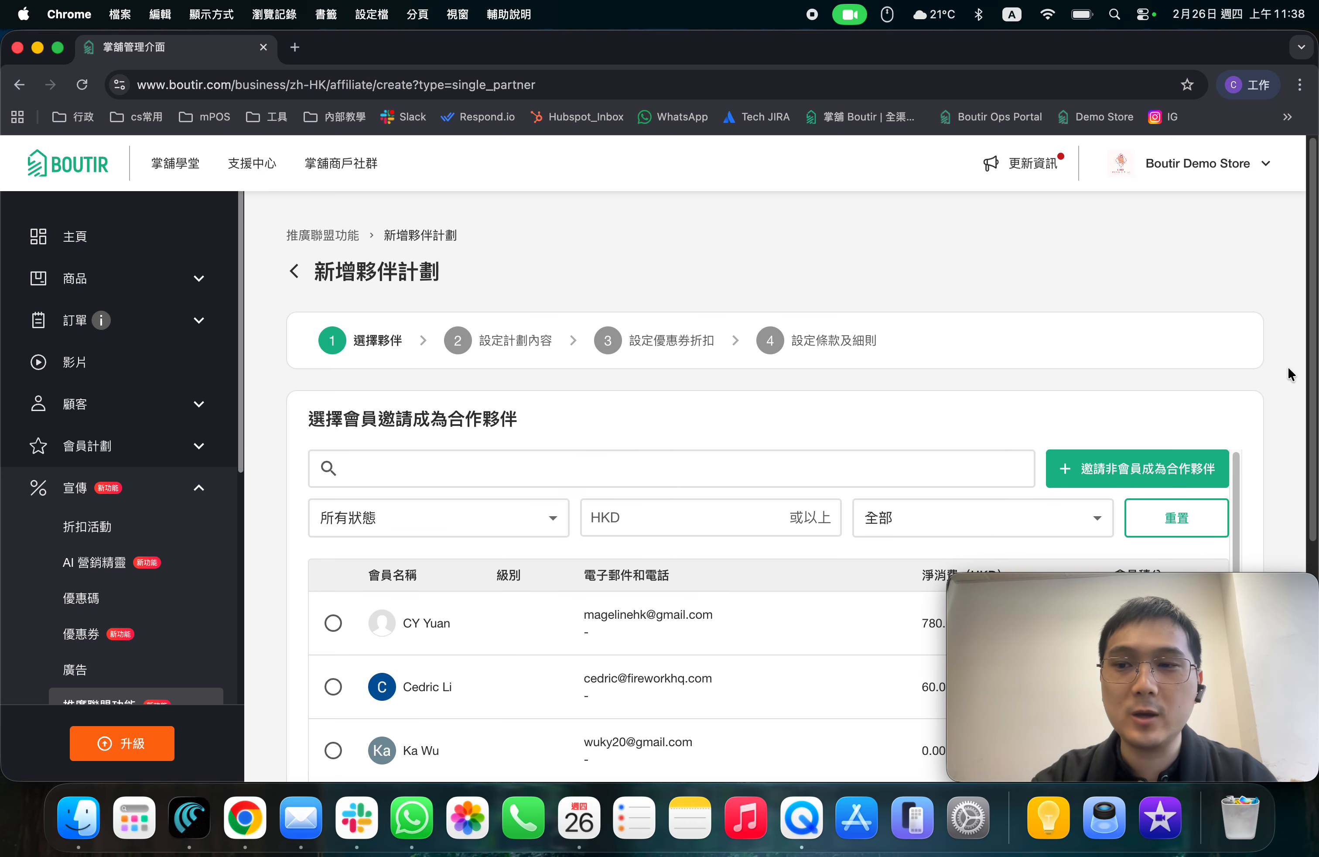
{"action": "scroll", "coordinate": [1313, 383], "scroll_direction": "down", "scroll_amount": 4}
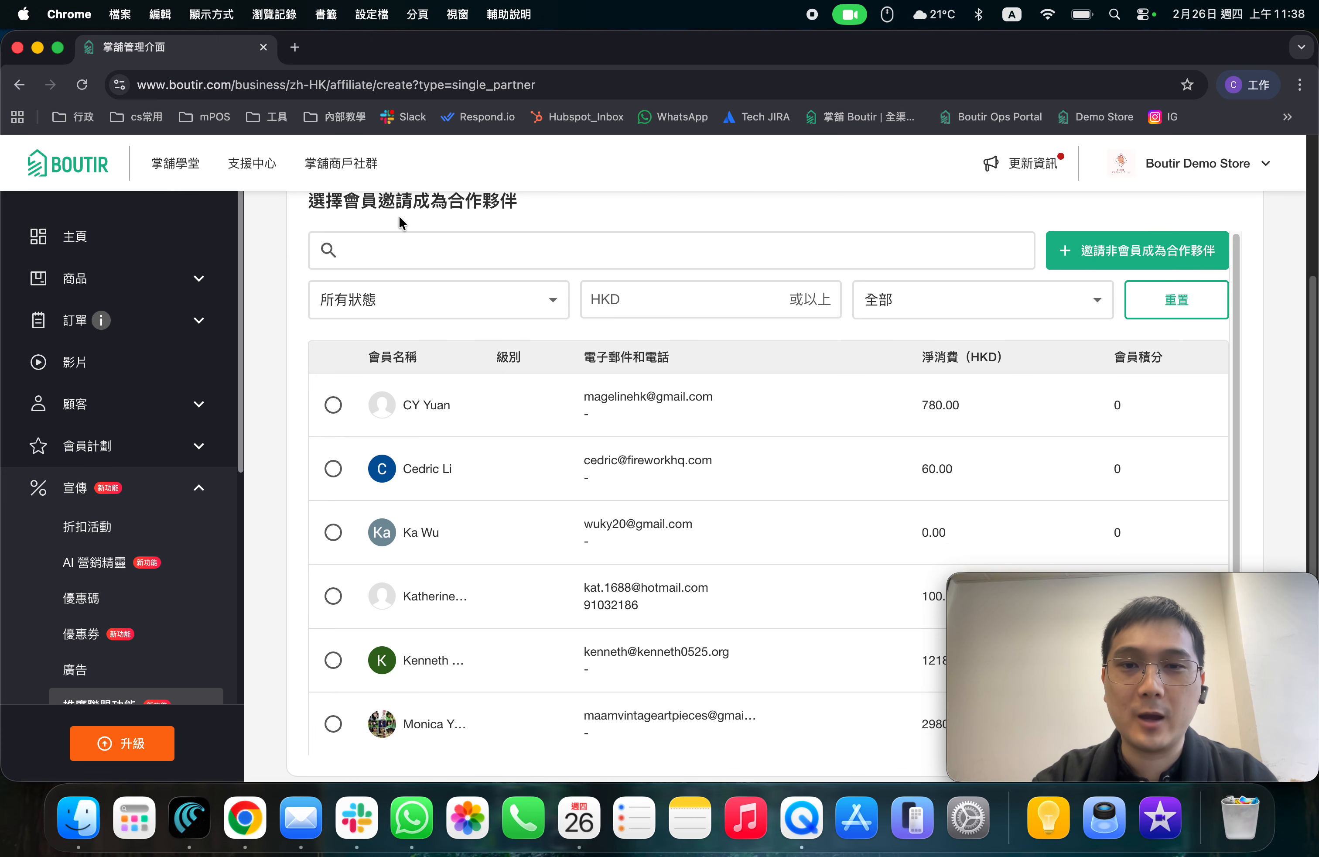
{"action": "left_click", "coordinate": [437, 309]}
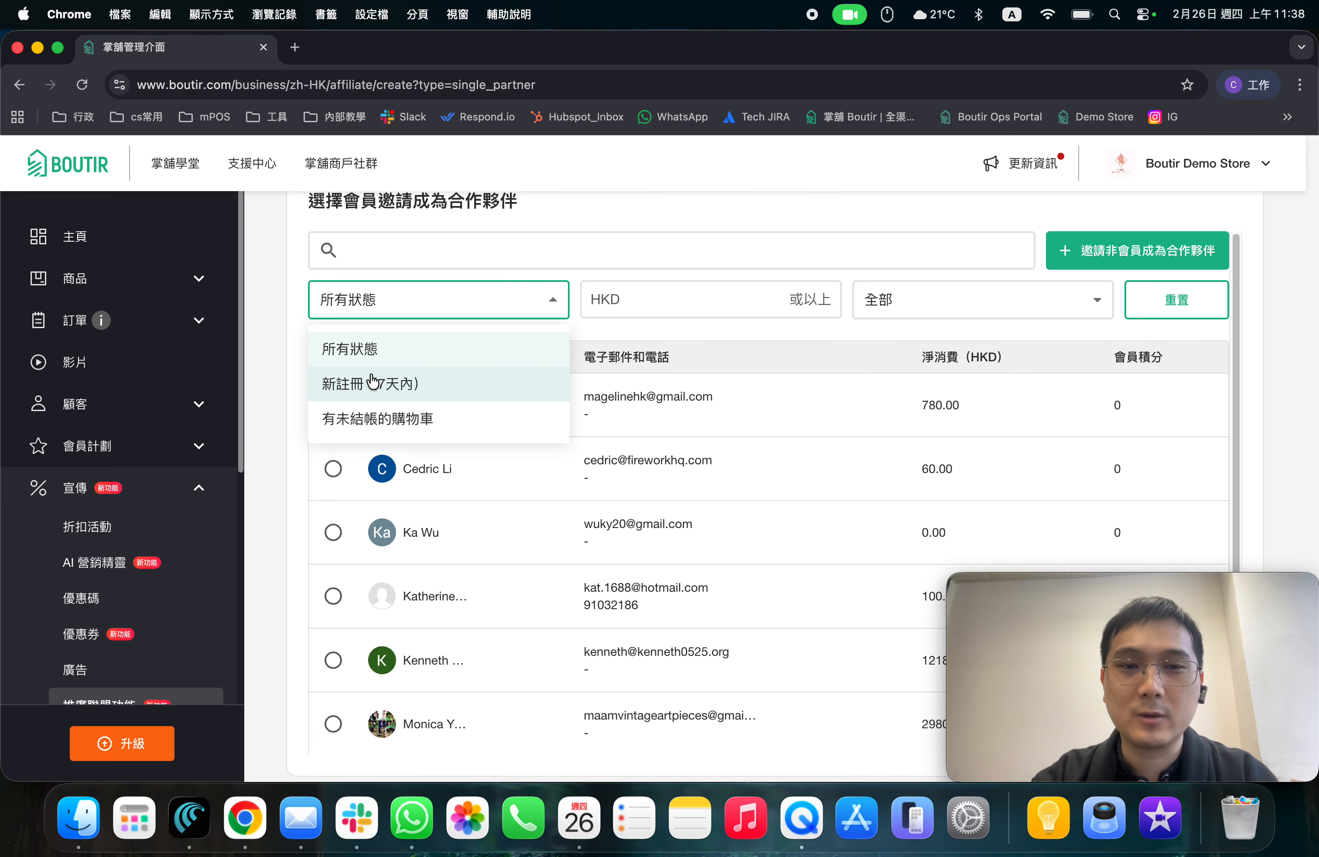
{"action": "left_click", "coordinate": [684, 295]}
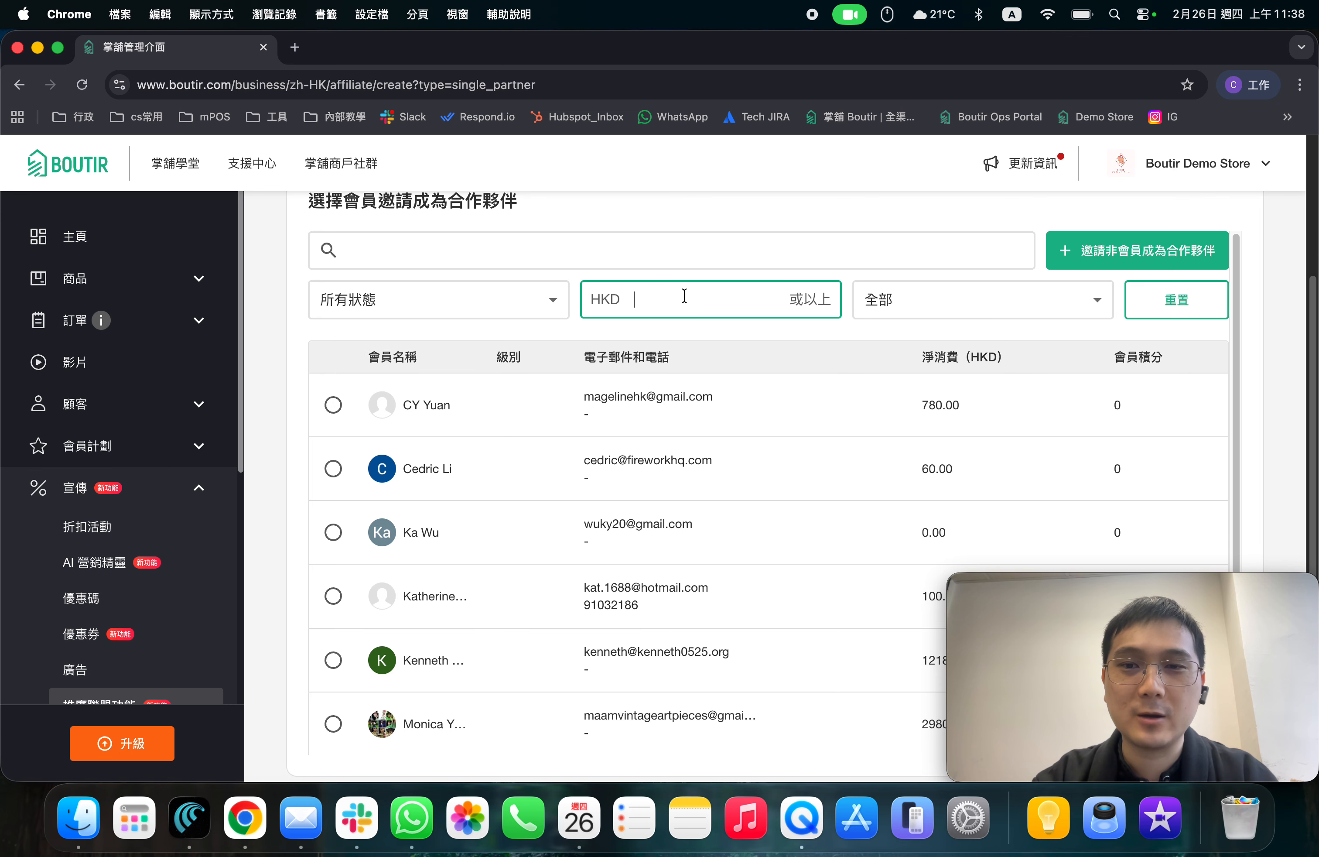
{"action": "left_click", "coordinate": [972, 299]}
{"action": "left_click", "coordinate": [888, 247]}
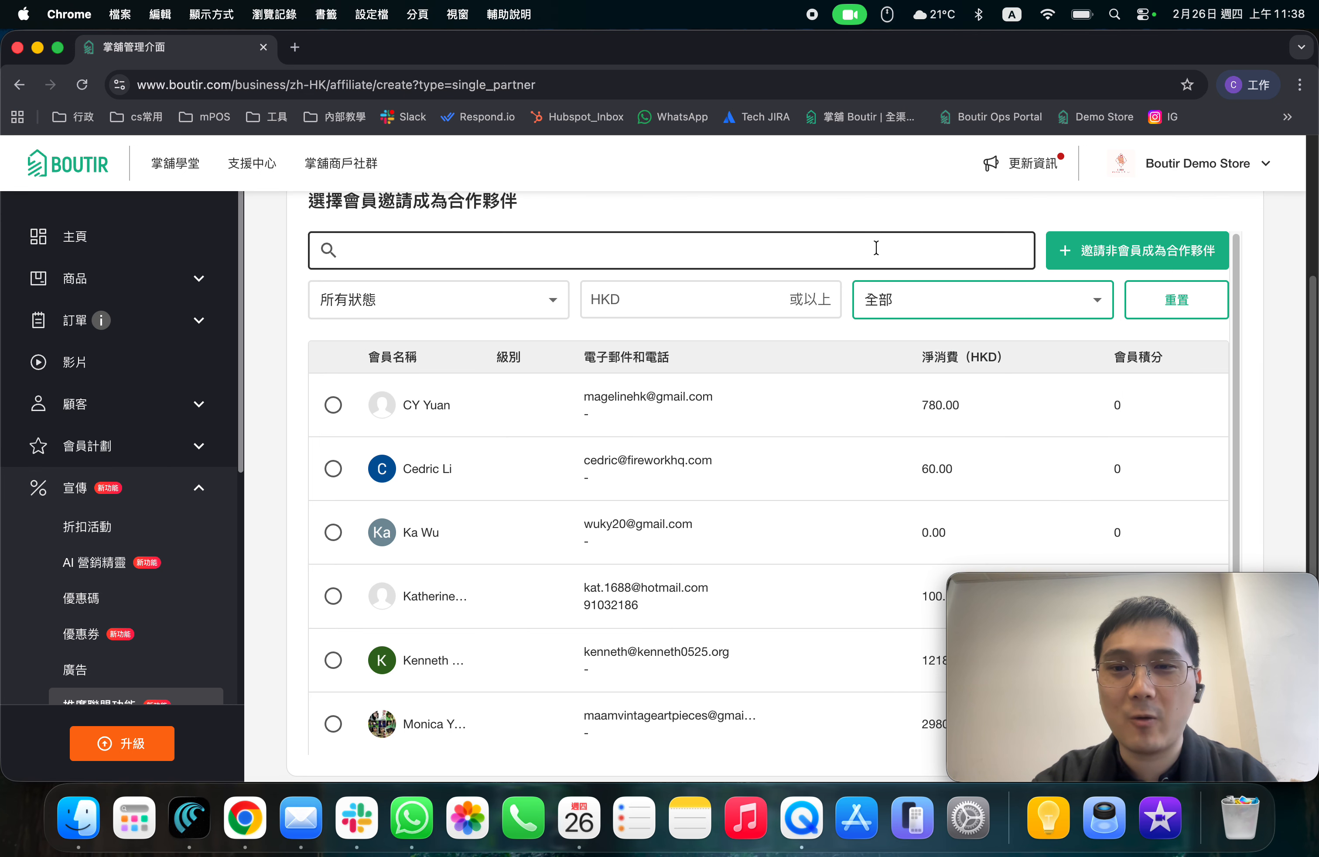
{"action": "scroll", "coordinate": [700, 377], "scroll_direction": "up", "scroll_amount": 4}
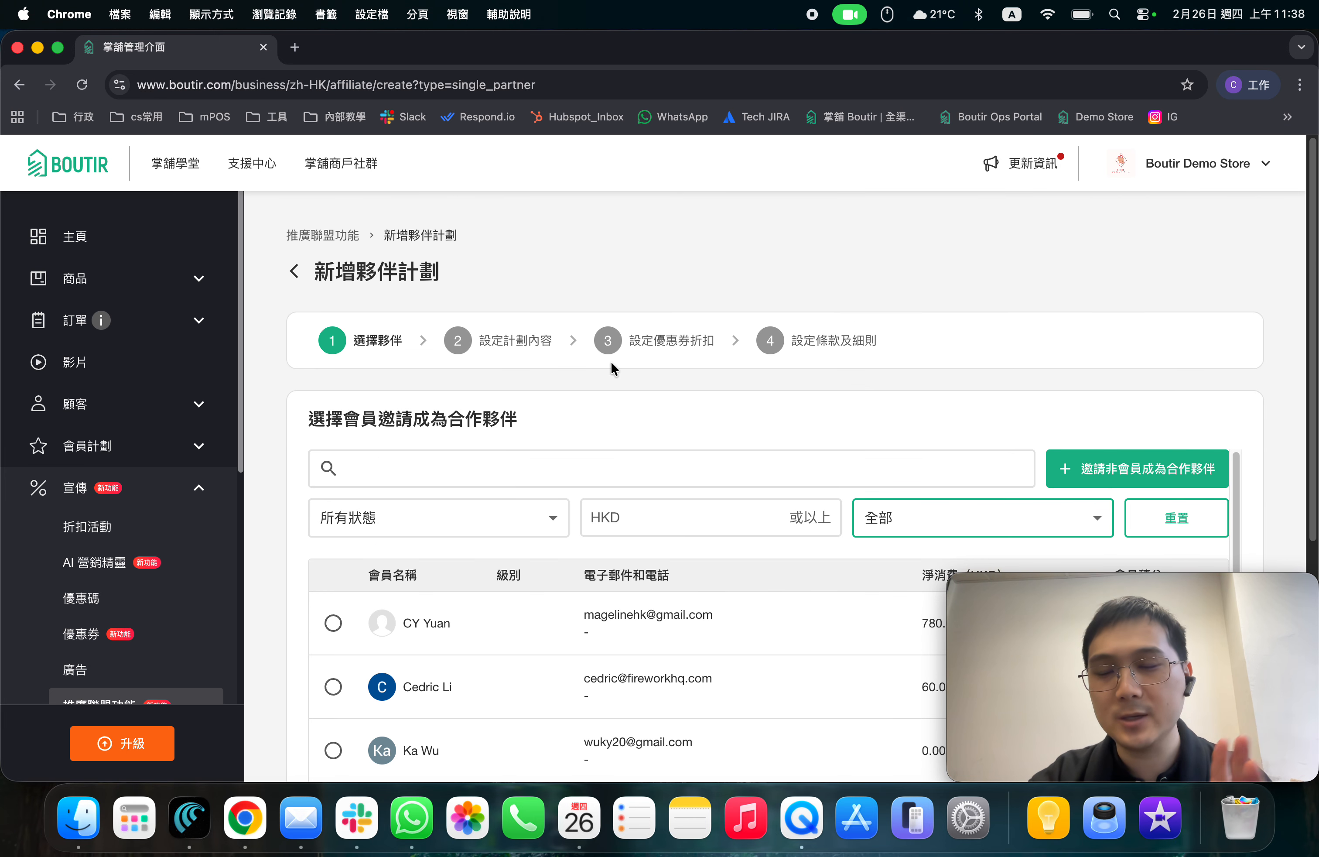
{"action": "left_click", "coordinate": [297, 270]}
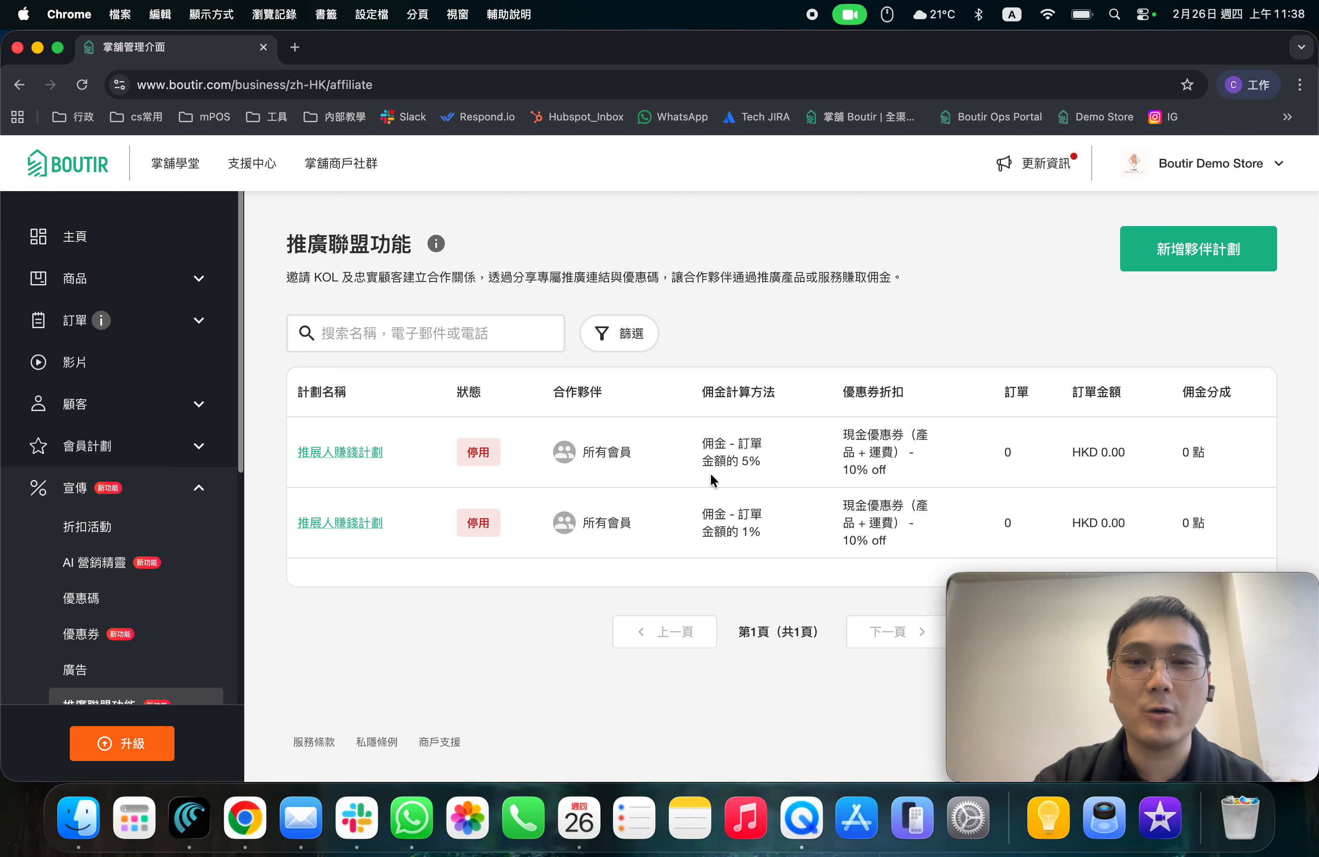
Start a new partner plan of the type 邀請所有會員推薦親友.
{"action": "left_click", "coordinate": [1157, 283]}
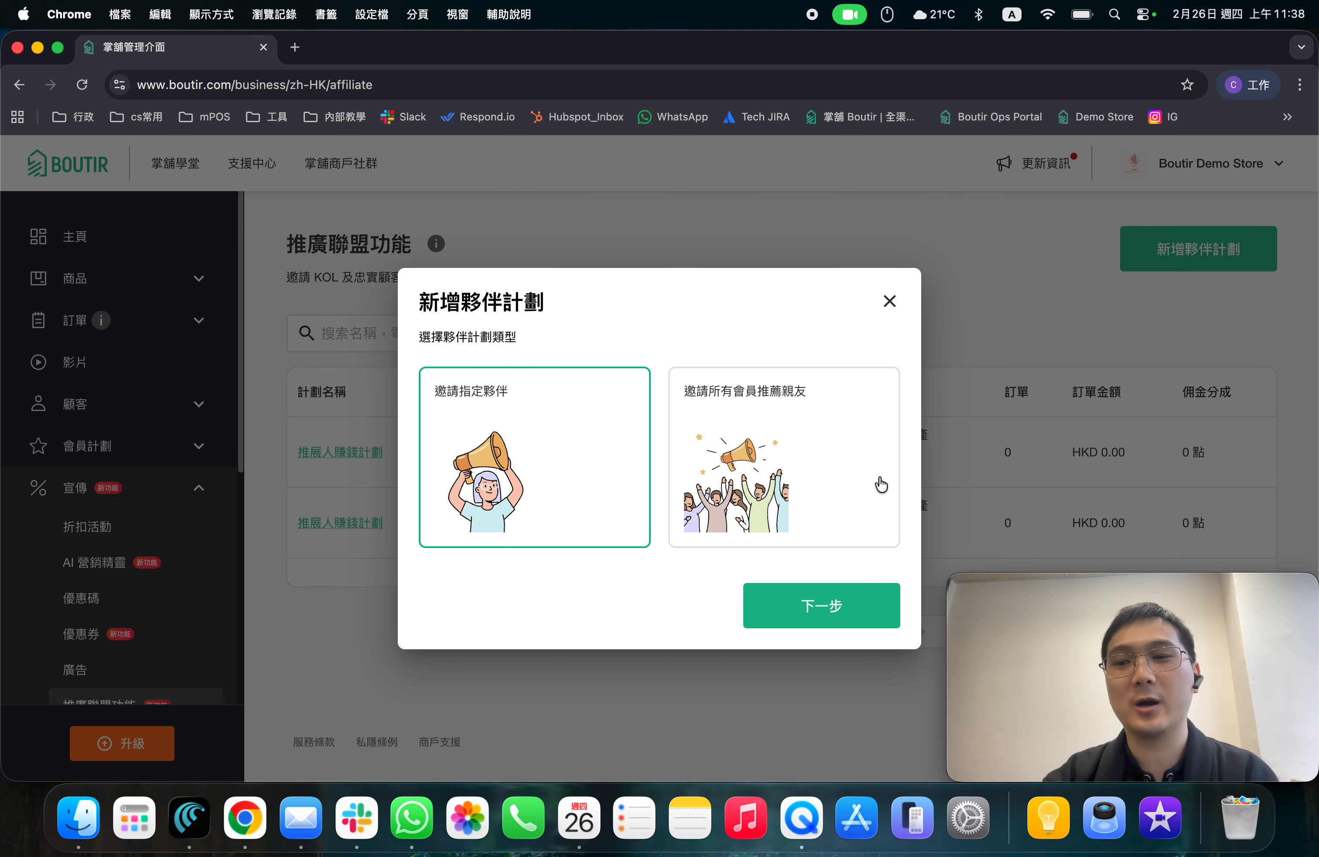
{"action": "left_click", "coordinate": [861, 481]}
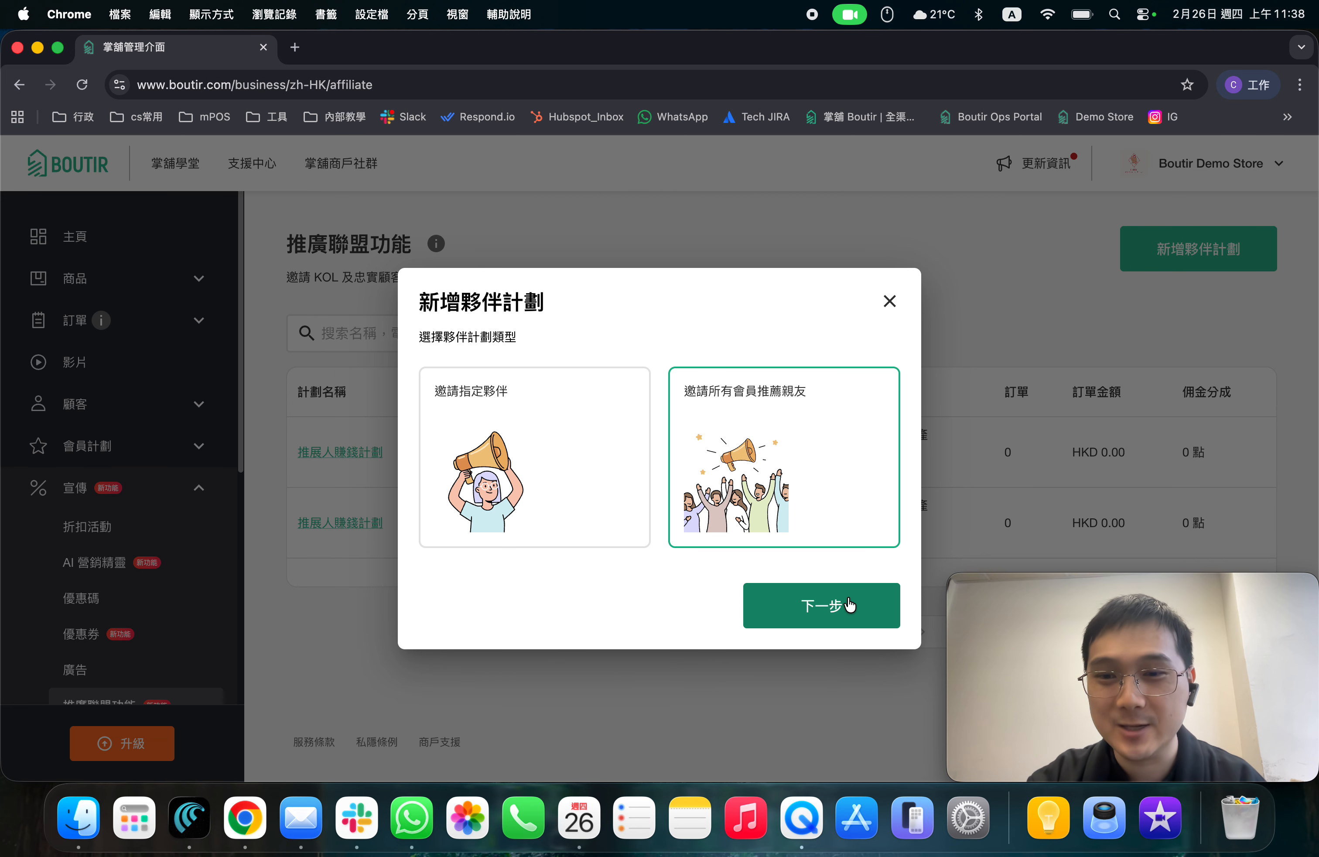
{"action": "left_click", "coordinate": [846, 602]}
Name the partner plan 推薦人計劃.
{"action": "left_click", "coordinate": [760, 479]}
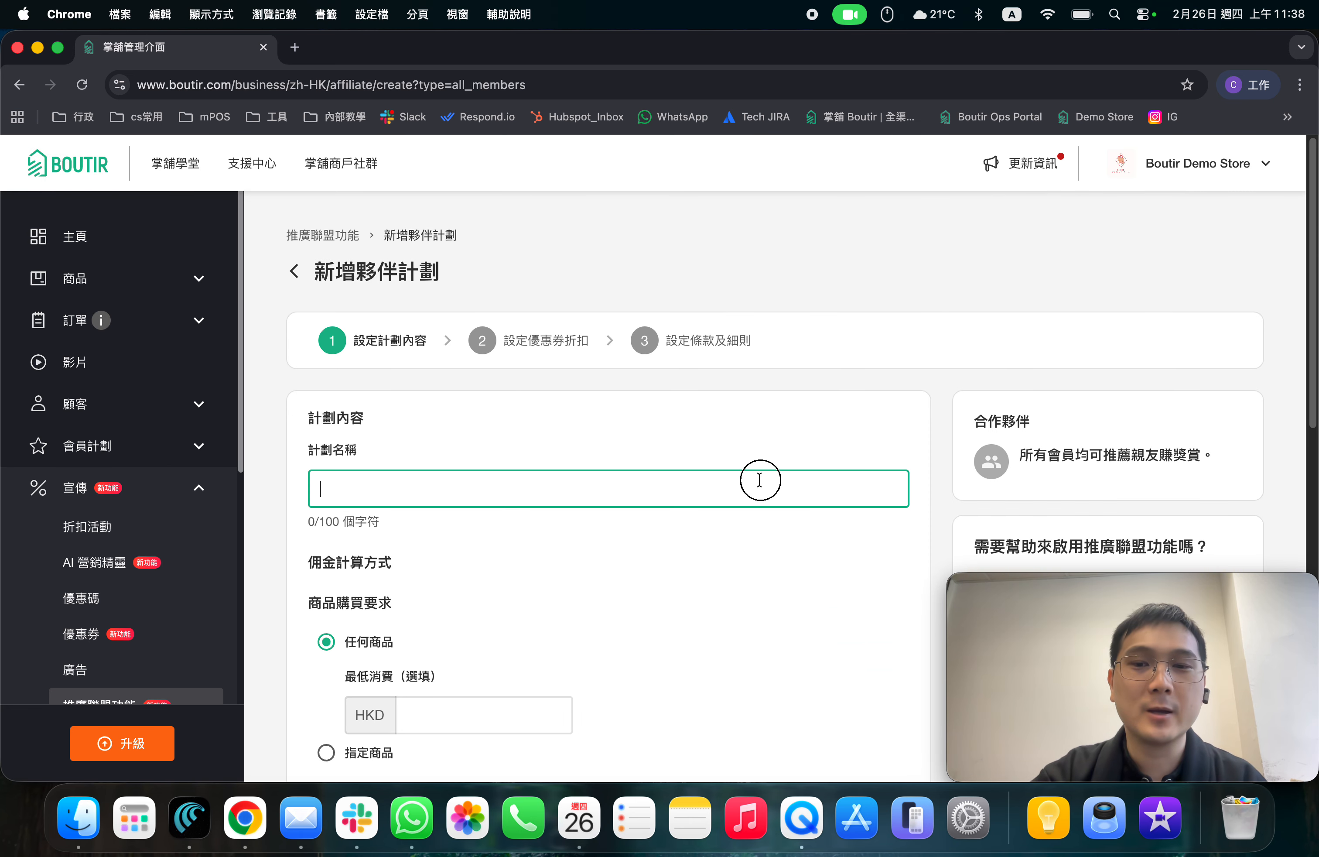
{"action": "type", "text": "qg"}
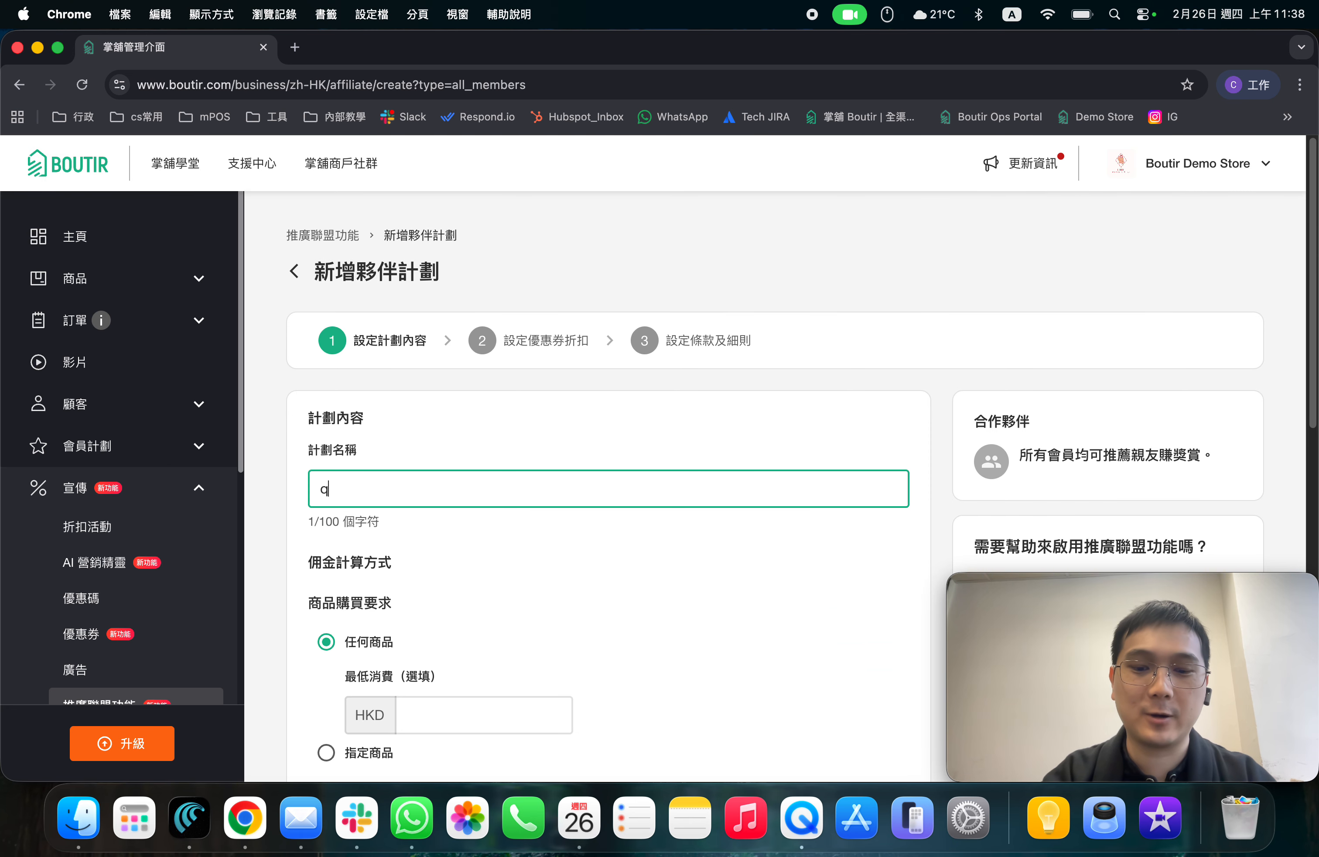
{"action": "key", "text": "BackSpace"}
{"action": "key", "text": "BackSpace"}
{"action": "key", "text": "BackSpace"}
{"action": "key", "text": "ctrl+space"}
{"action": "type", "text": "推"}
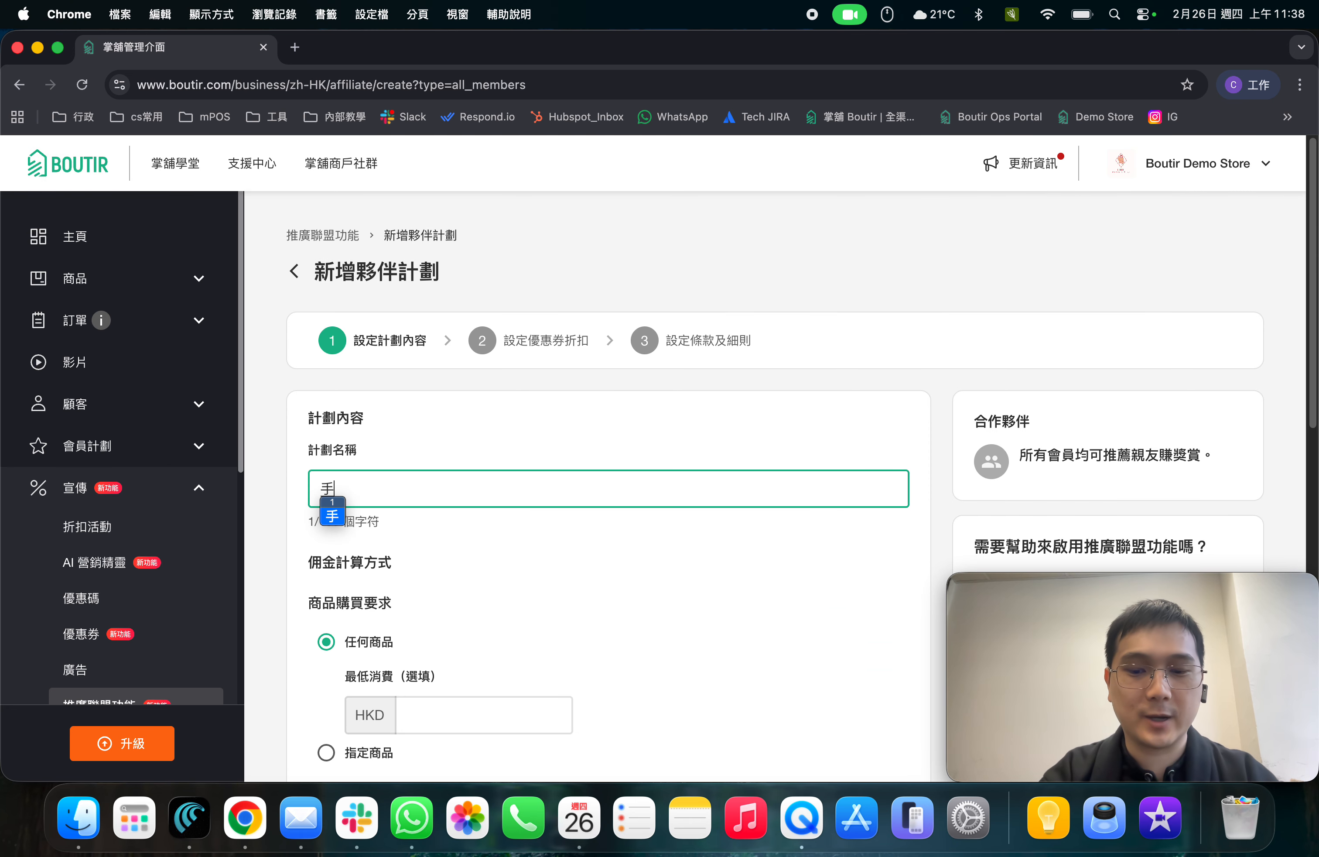
{"action": "type", "text": "薦人計"}
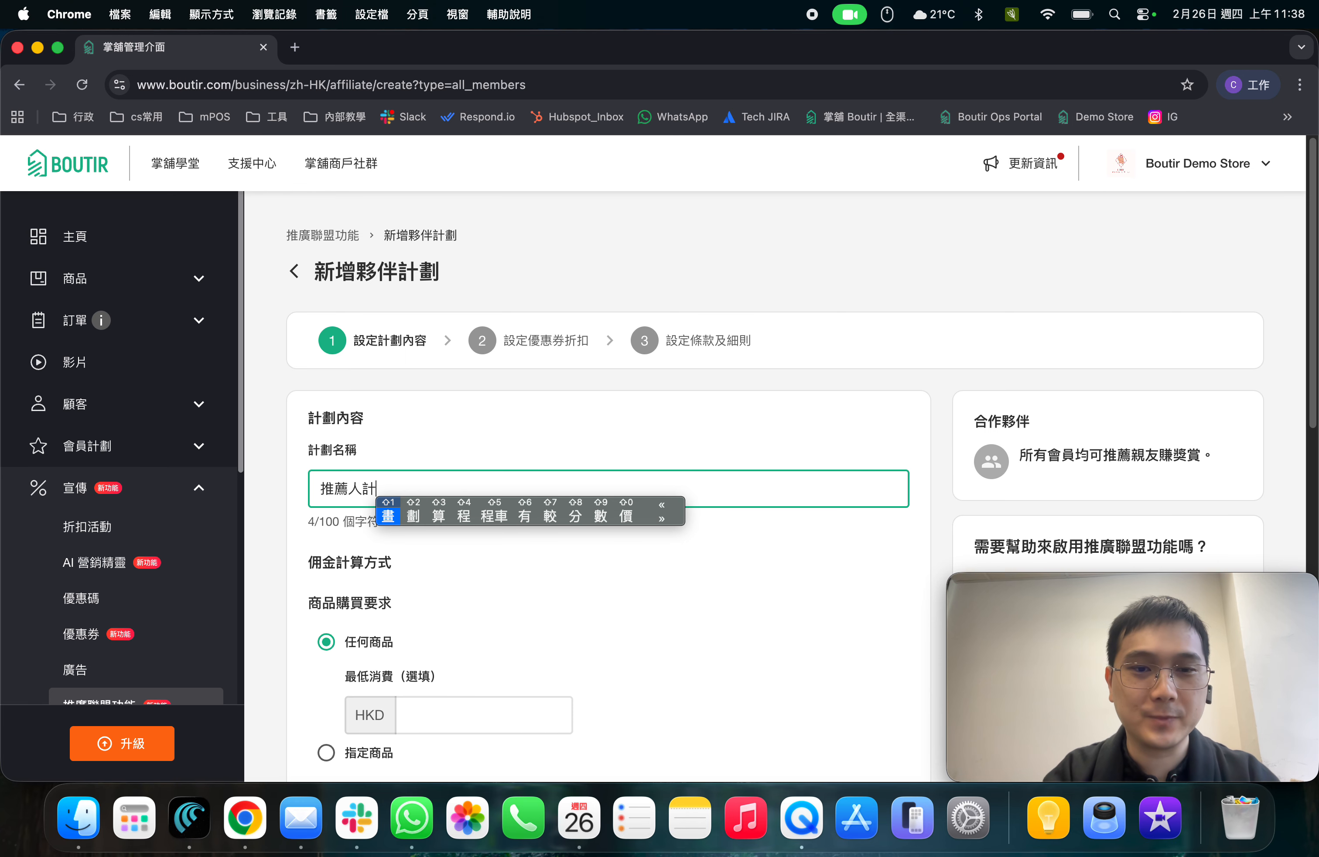
{"action": "type", "text": "劃"}
{"action": "left_click", "coordinate": [771, 417]}
Try a minimum spend of HKD 1,000 for the 任何商品 purchase requirement, and clear the amount again.
{"action": "scroll", "coordinate": [767, 417], "scroll_direction": "down", "scroll_amount": 5}
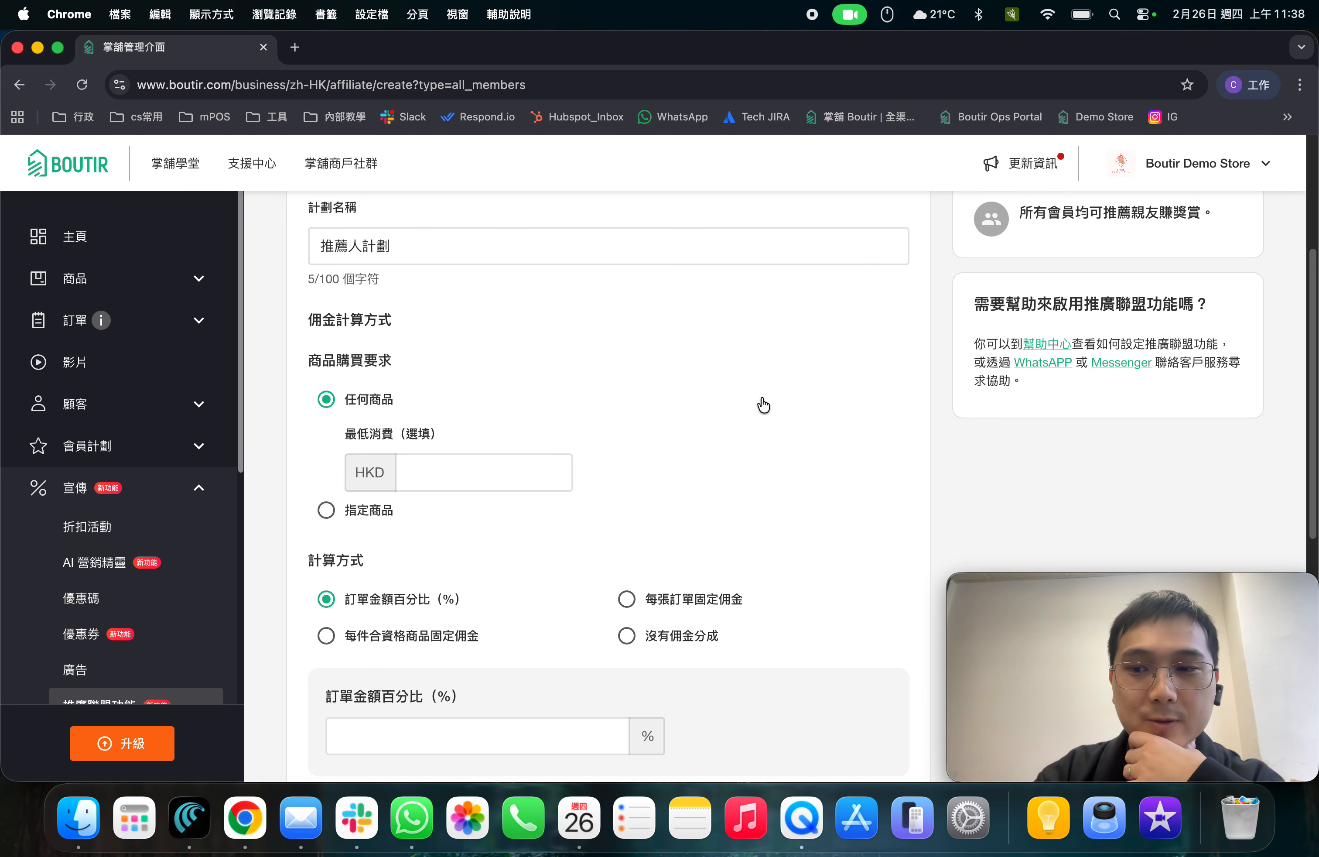
{"action": "left_click_drag", "start_coordinate": [1315, 369], "coordinate": [1315, 402]}
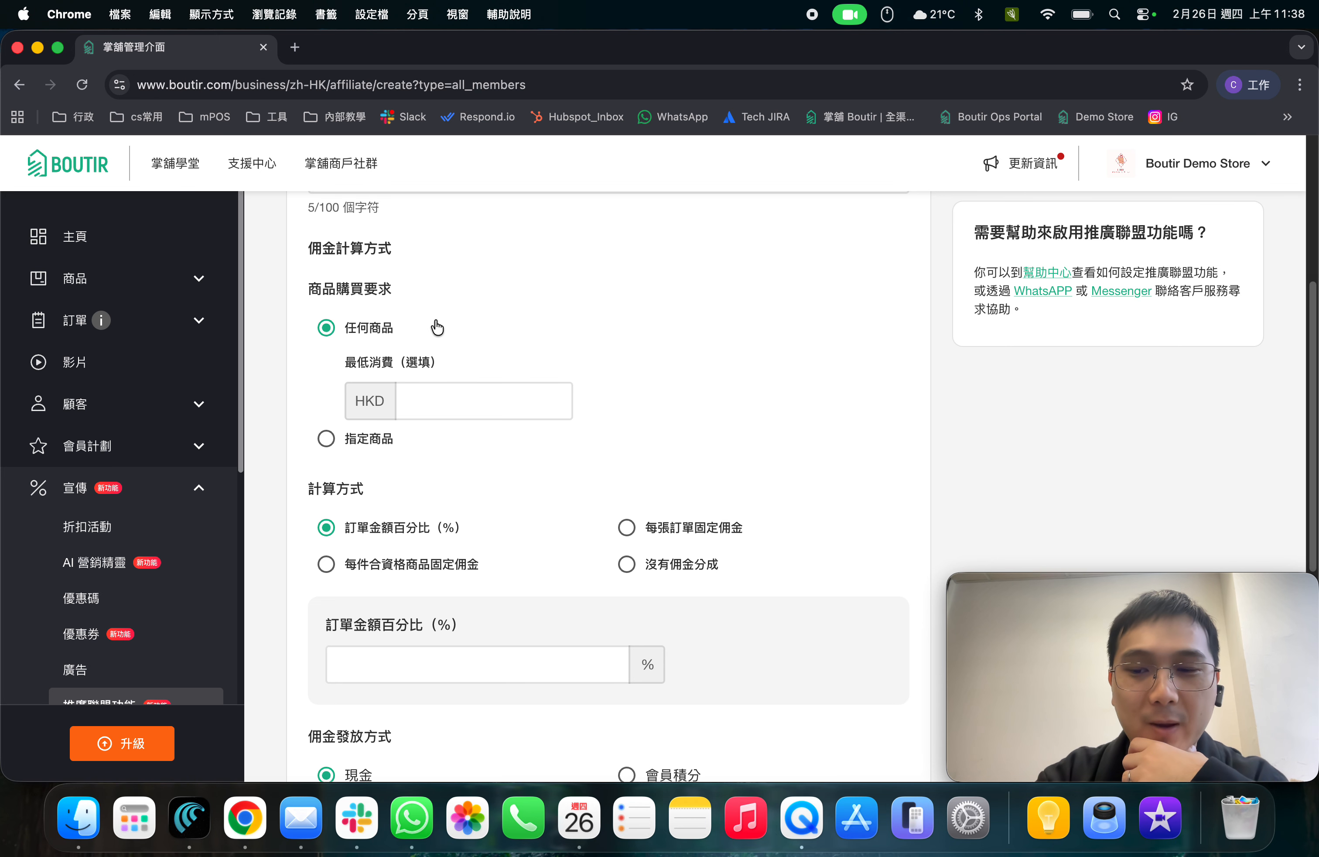
{"action": "left_click", "coordinate": [450, 400]}
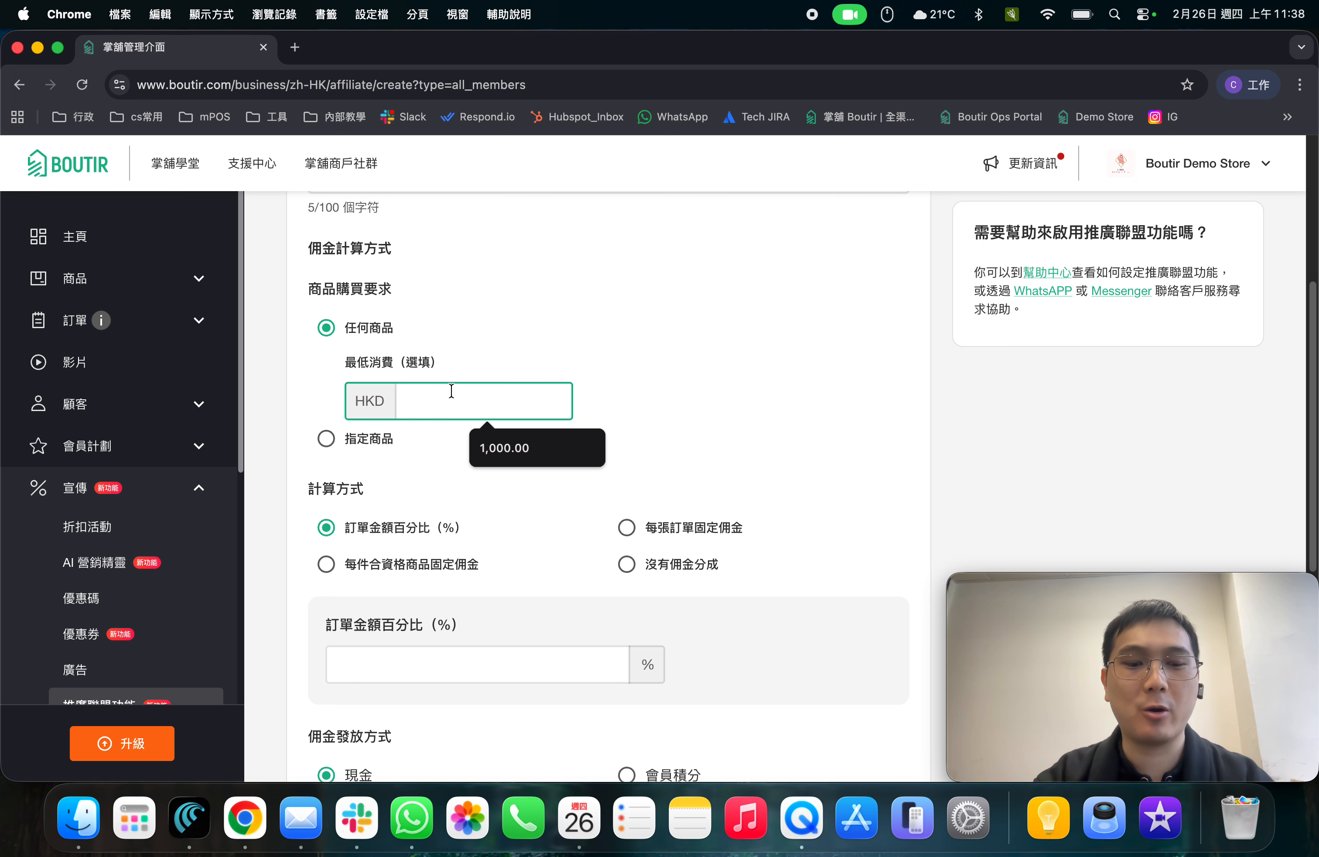
{"action": "type", "text": "1000"}
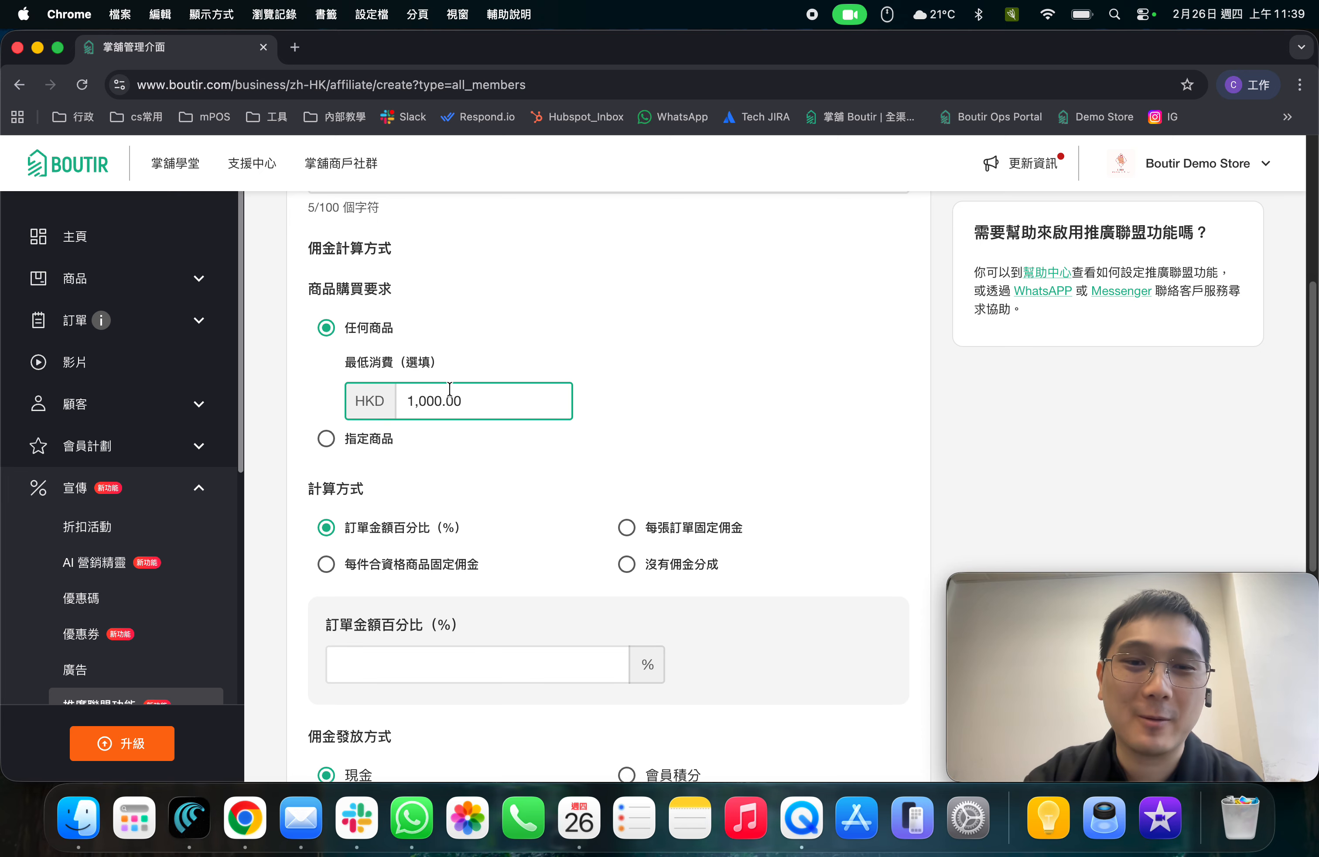
{"action": "left_click_drag", "start_coordinate": [473, 396], "coordinate": [384, 387]}
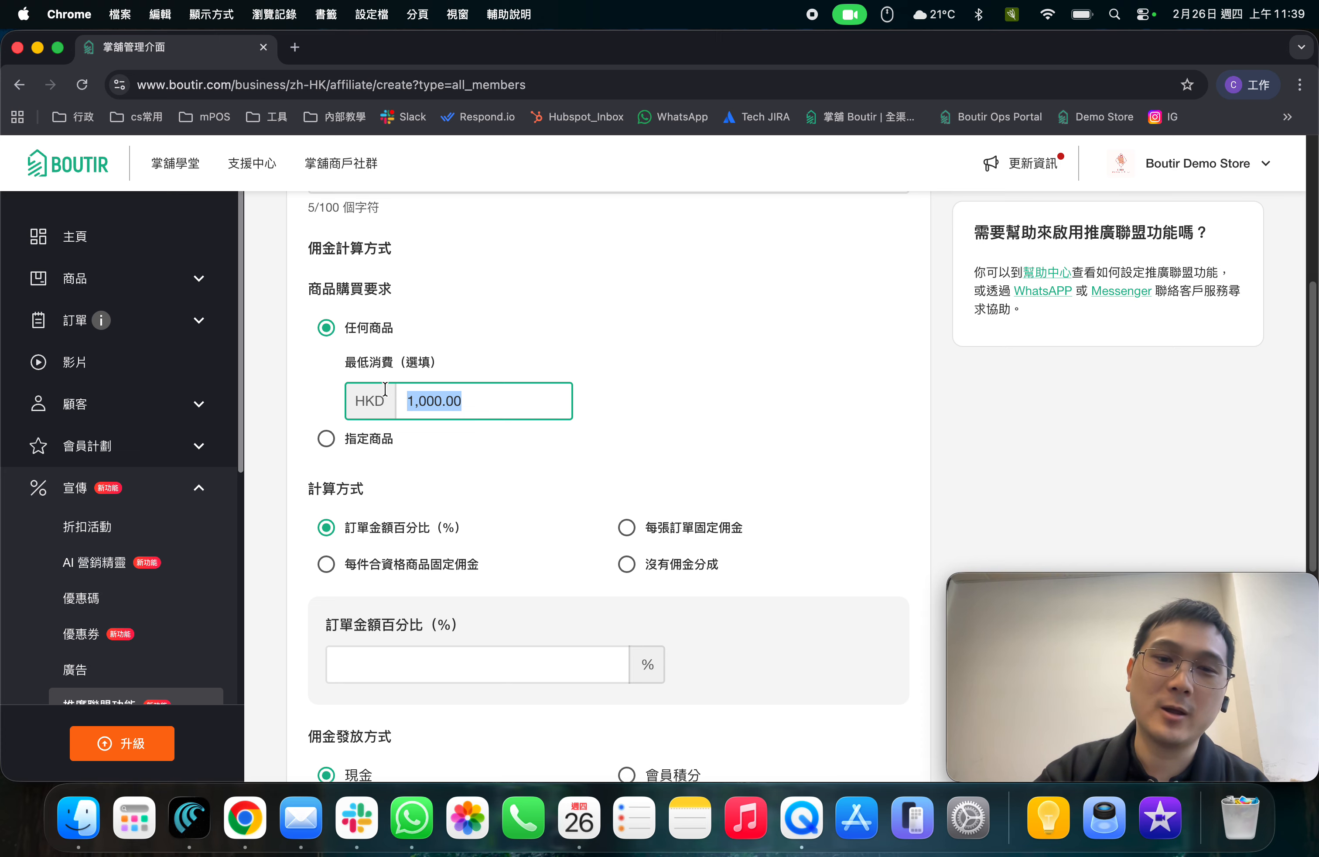
{"action": "key", "text": "BackSpace"}
{"action": "left_click", "coordinate": [613, 393]}
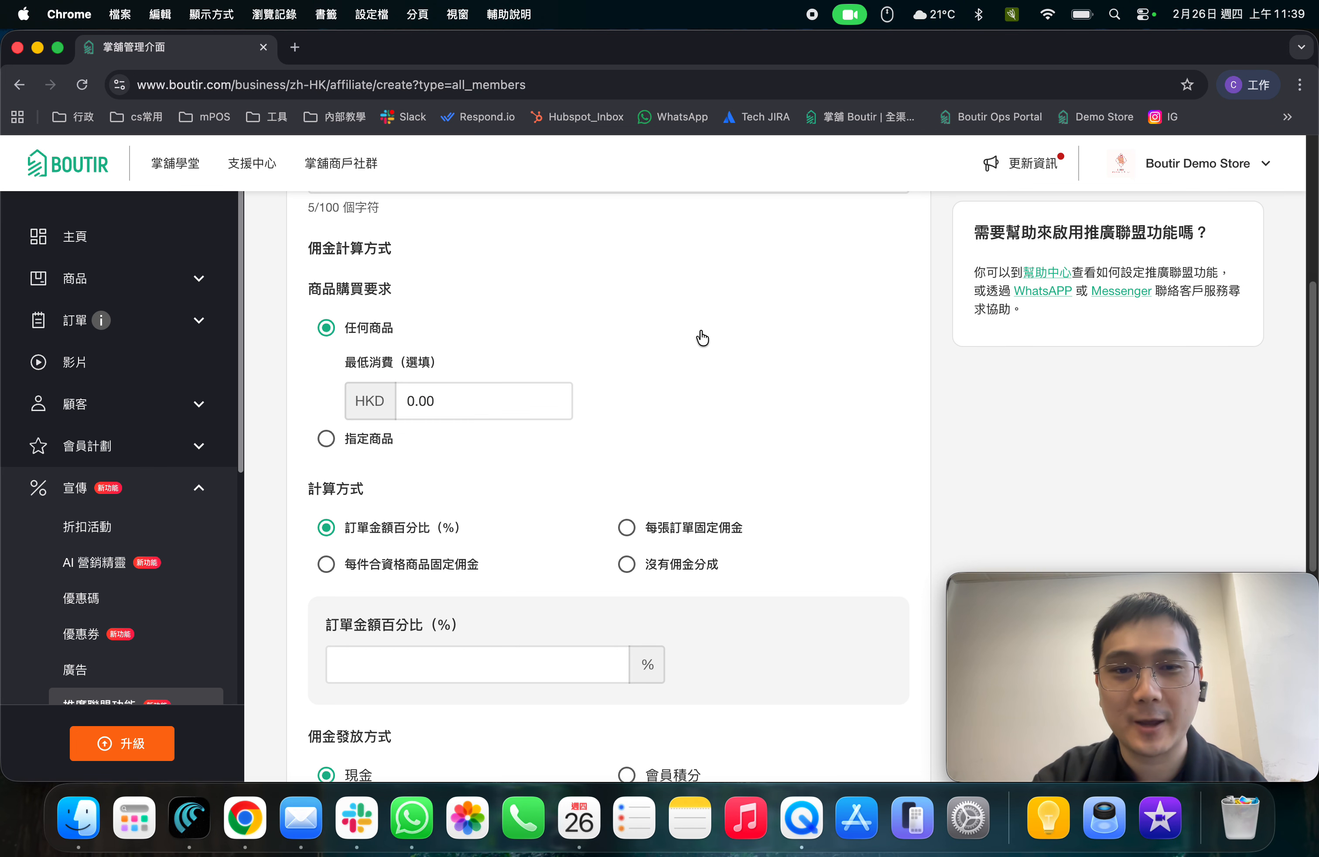
Switch the product purchase requirement to 指定商品 and review its product, category and hashtag selection options.
{"action": "left_click", "coordinate": [361, 445]}
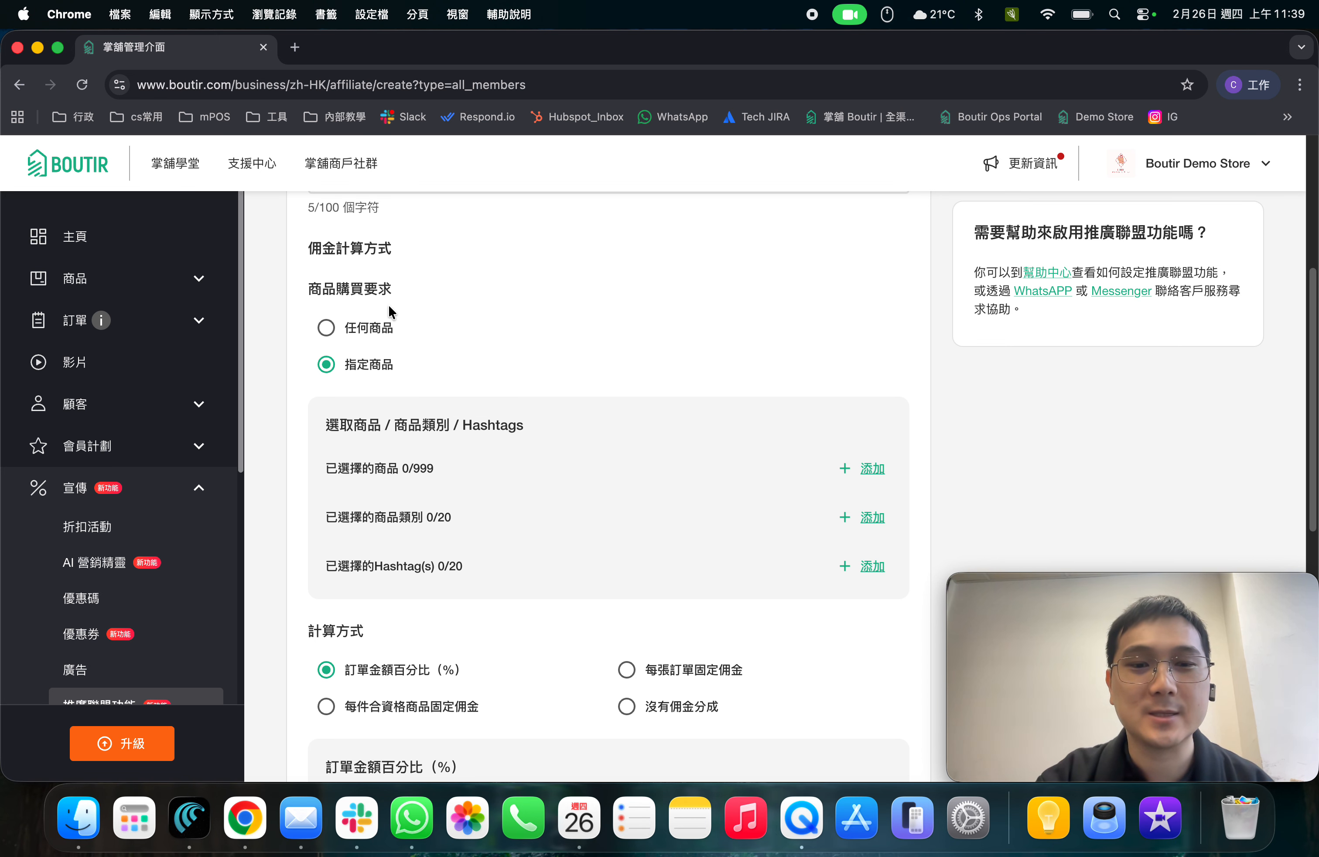
{"action": "left_click_drag", "start_coordinate": [460, 473], "coordinate": [377, 463]}
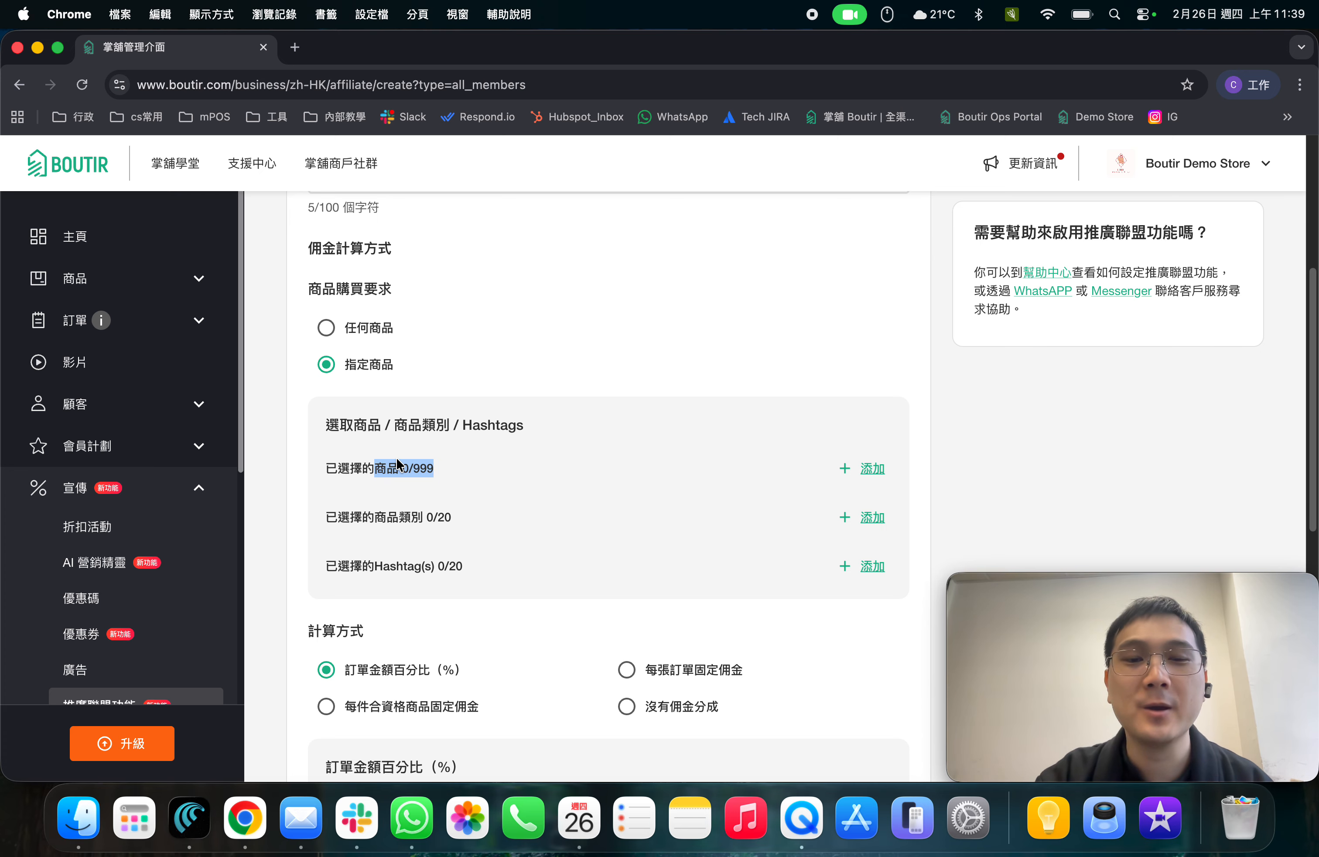
{"action": "left_click_drag", "start_coordinate": [452, 517], "coordinate": [527, 581]}
{"action": "left_click", "coordinate": [464, 503]}
{"action": "left_click", "coordinate": [513, 569]}
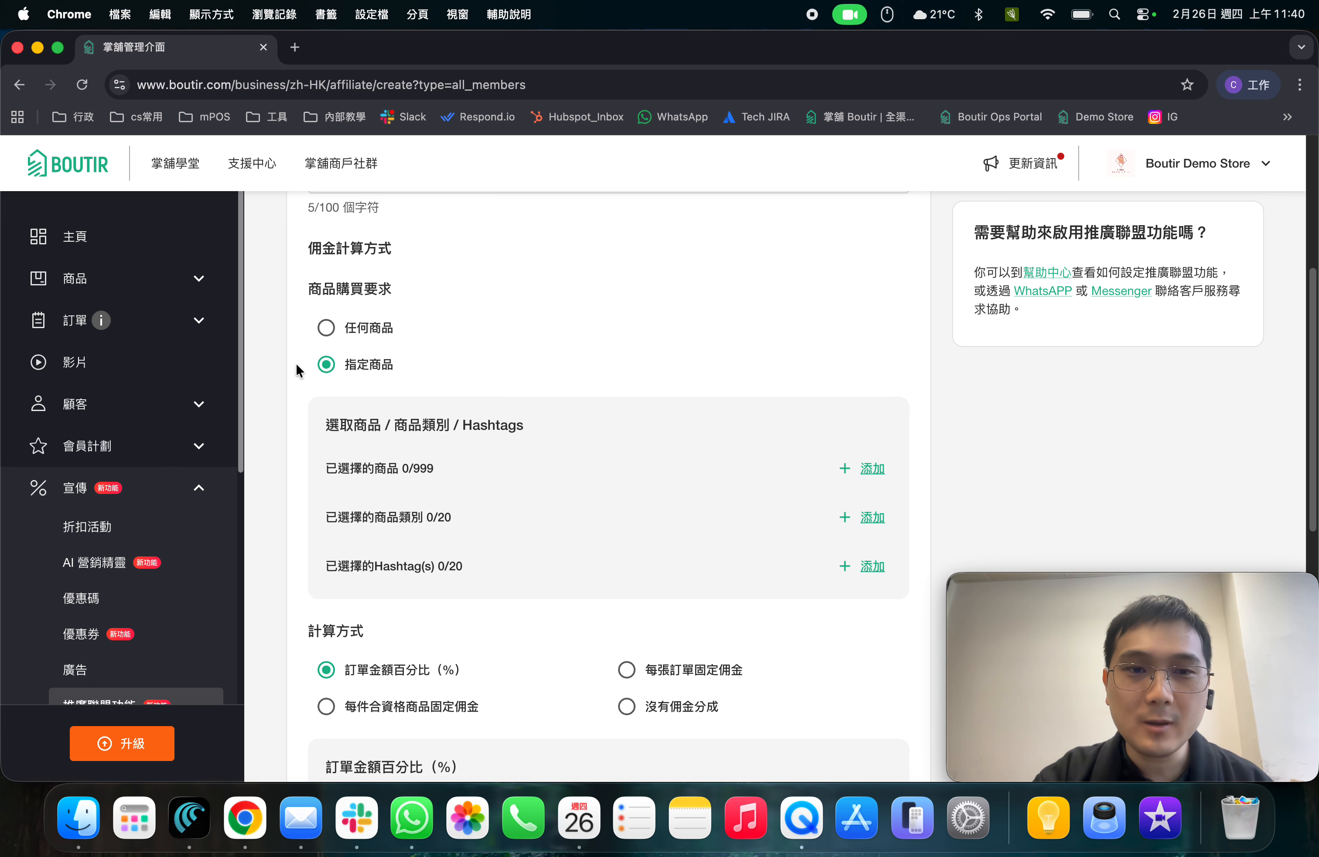
Set the product purchase requirement to 任何商品 and enter a 訂單金額百分比 commission of 5%.
{"action": "left_click", "coordinate": [338, 343]}
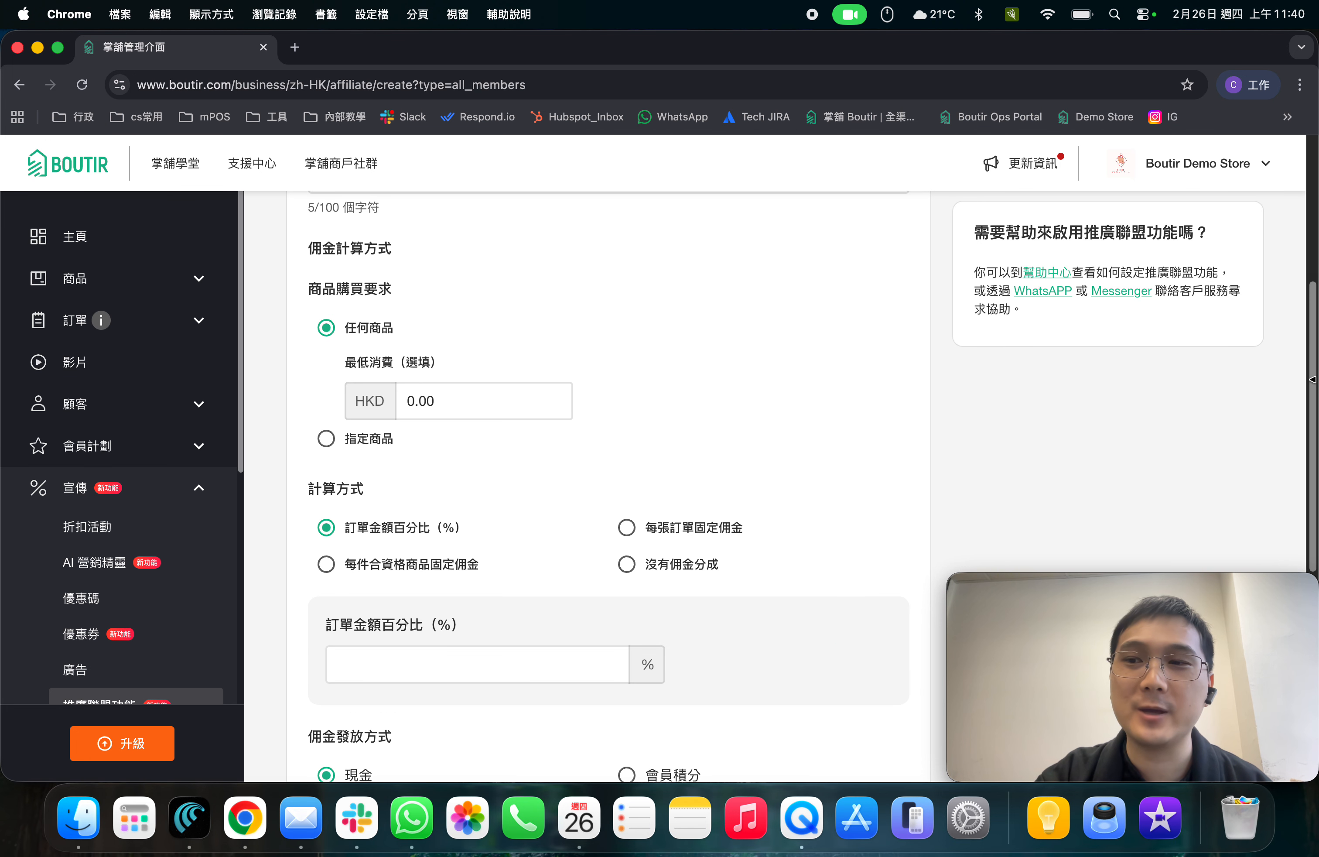
{"action": "scroll", "coordinate": [1315, 398], "scroll_direction": "down", "scroll_amount": 1}
{"action": "scroll", "coordinate": [1316, 397], "scroll_direction": "down", "scroll_amount": 3}
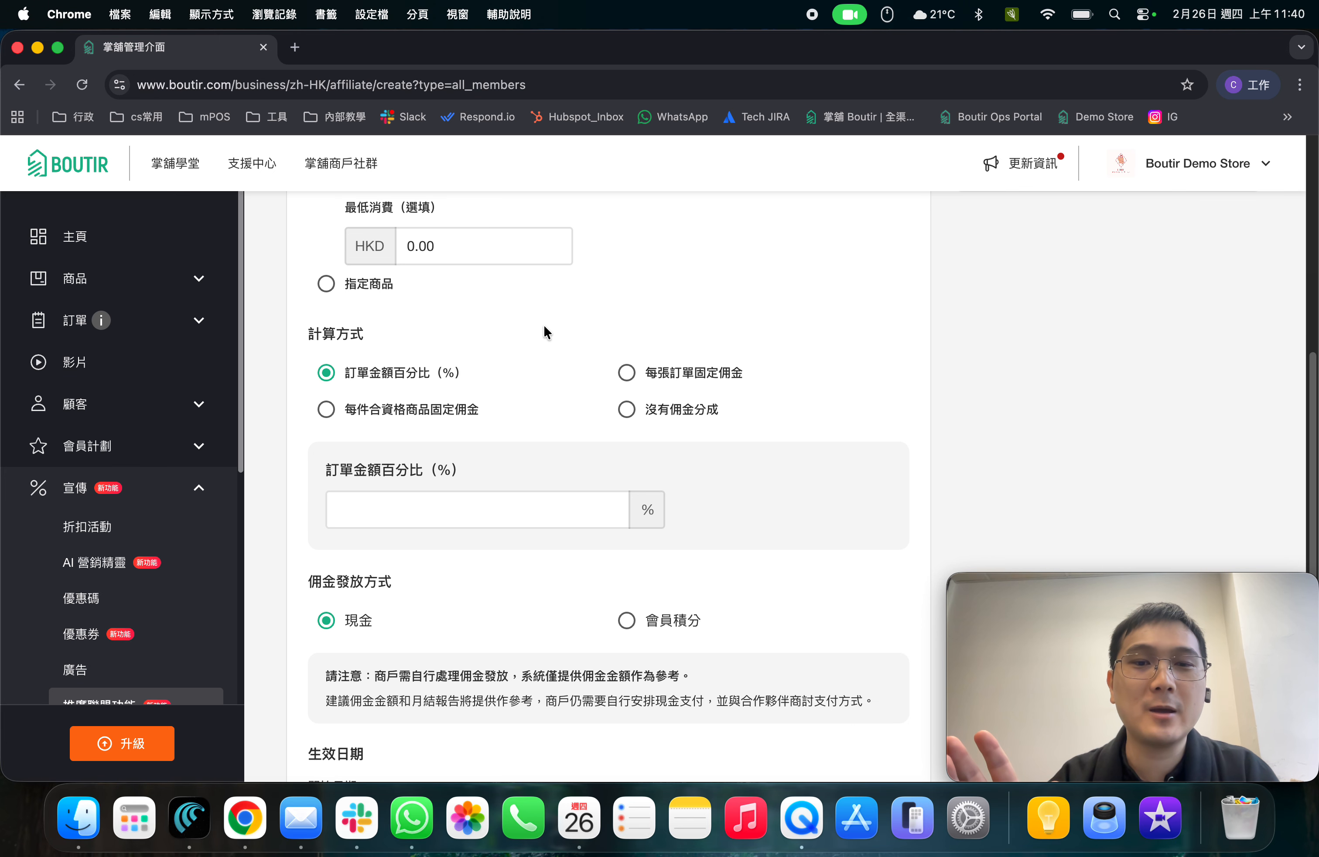
{"action": "left_click", "coordinate": [583, 512]}
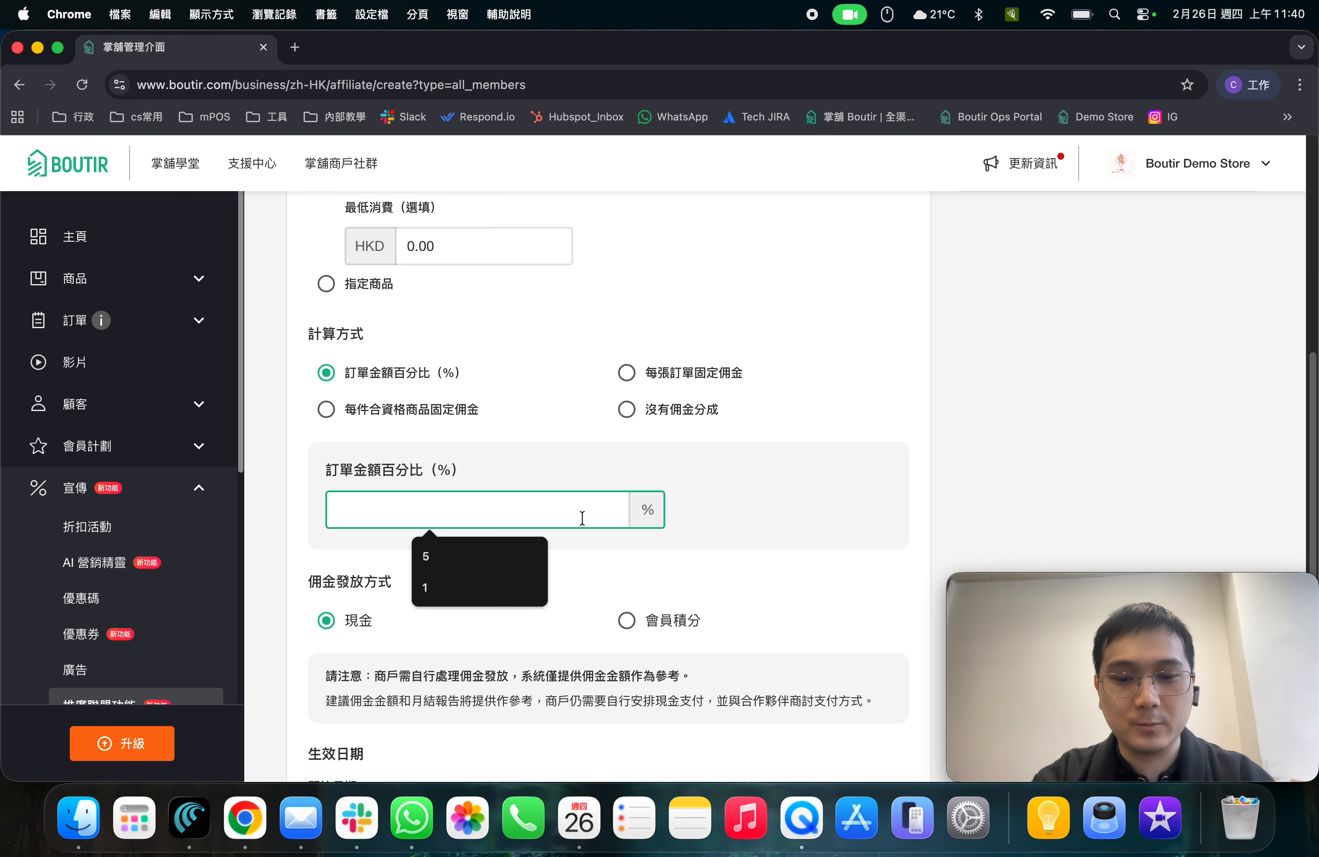
{"action": "type", "text": "5"}
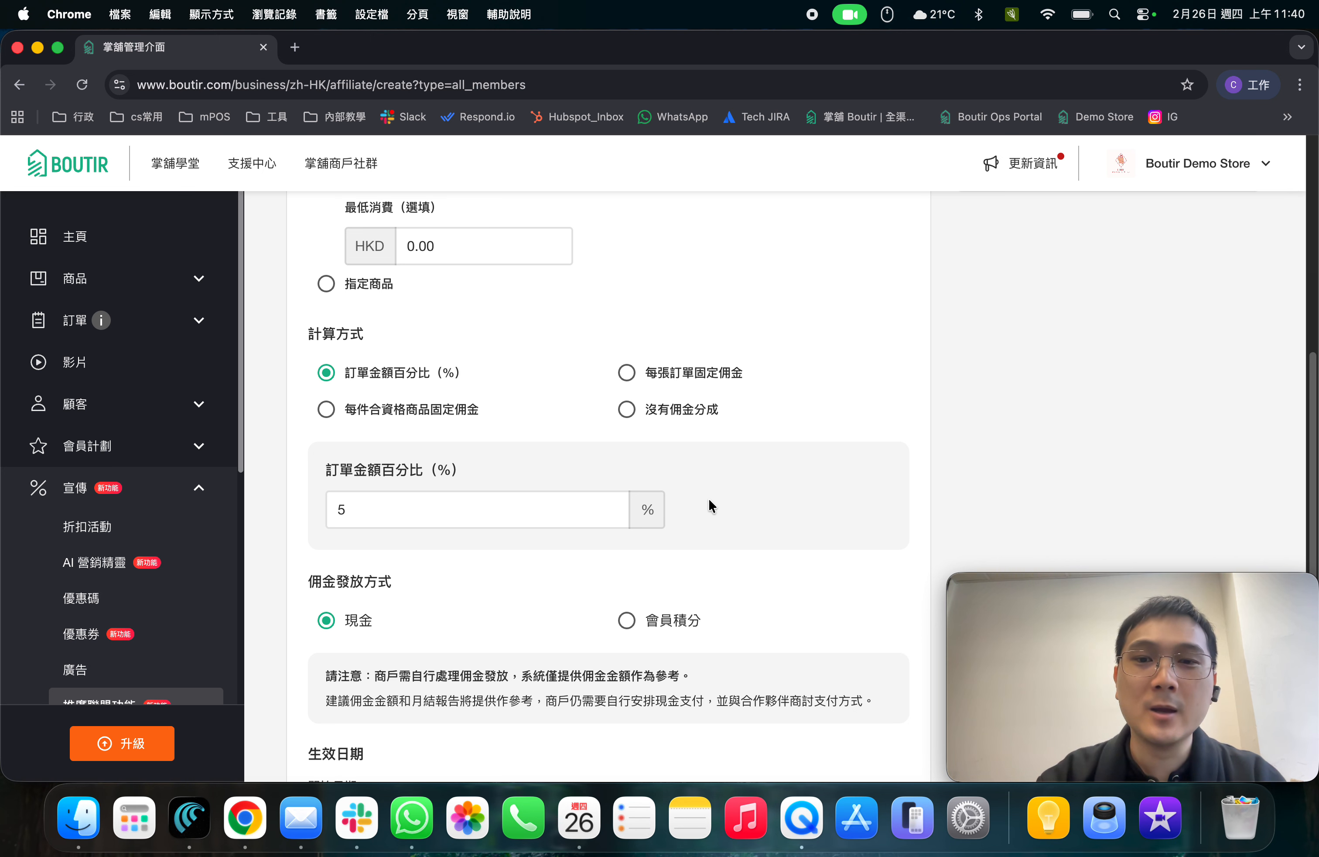
Try the 每張訂單固定佣金 calculation method with a fixed commission of HKD 50 per order.
{"action": "left_click", "coordinate": [627, 372]}
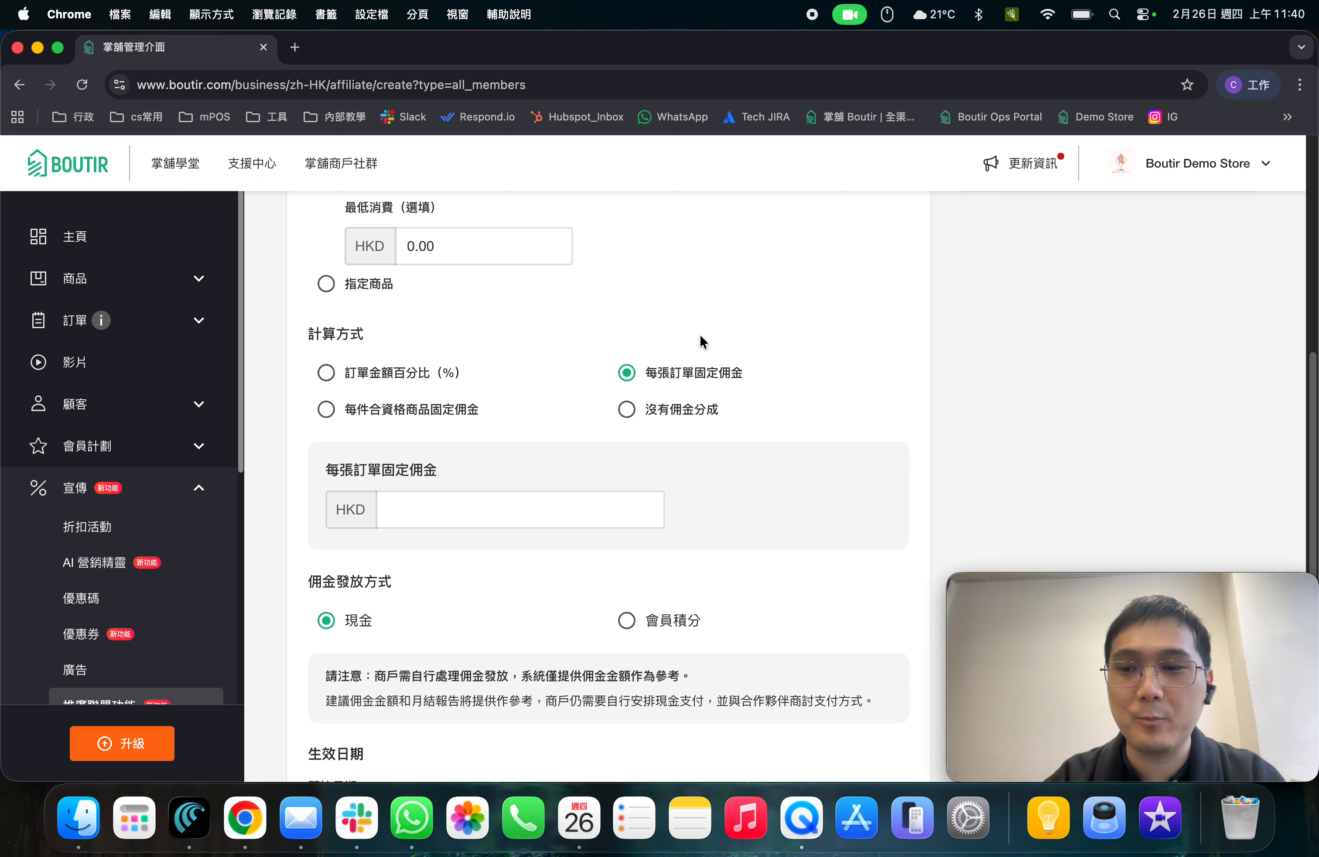
{"action": "left_click", "coordinate": [578, 507]}
{"action": "type", "text": "10"}
{"action": "key", "text": "BackSpace"}
{"action": "key", "text": "BackSpace"}
{"action": "type", "text": "50"}
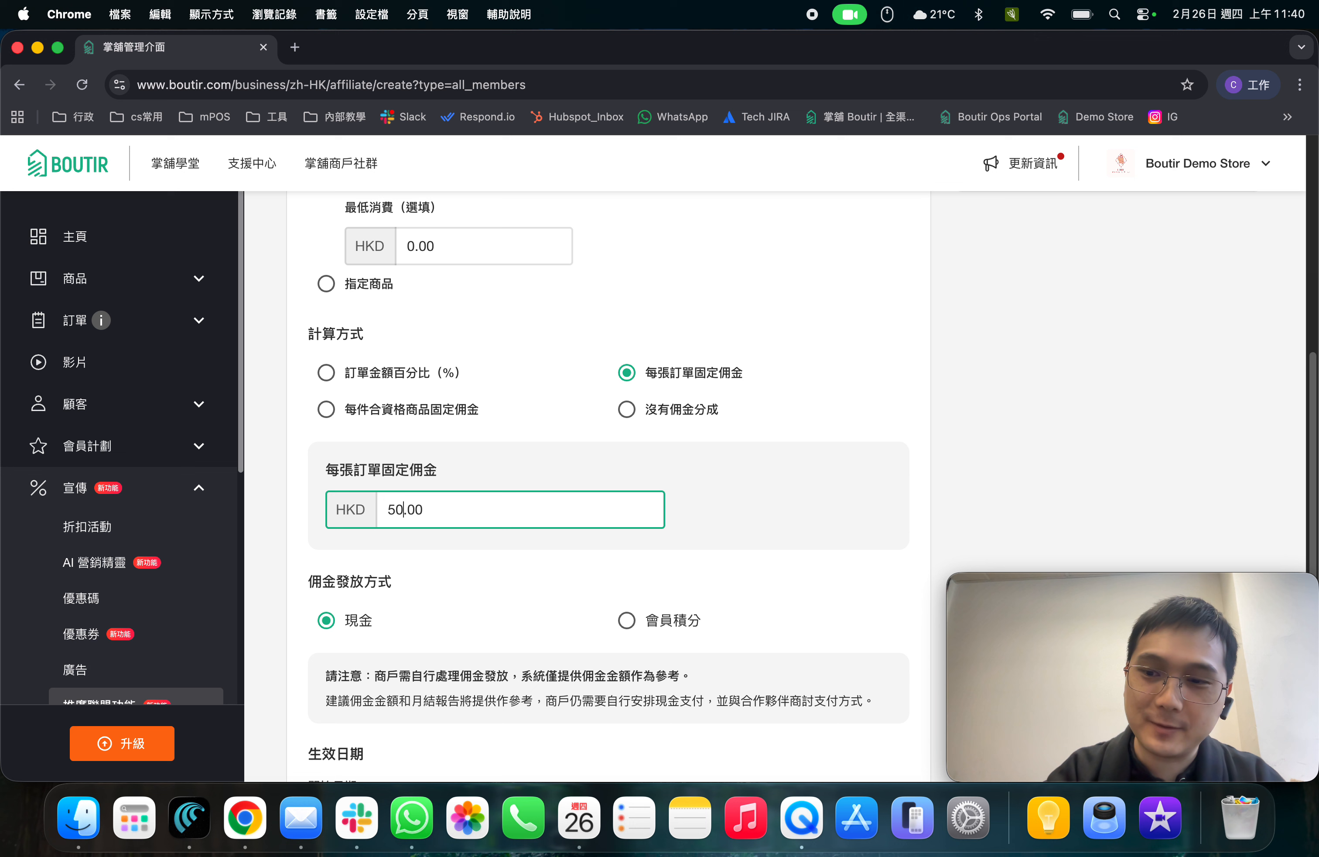
Try the 每件合資格商品固定佣金 calculation method together with the 指定商品 purchase requirement.
{"action": "left_click", "coordinate": [463, 412]}
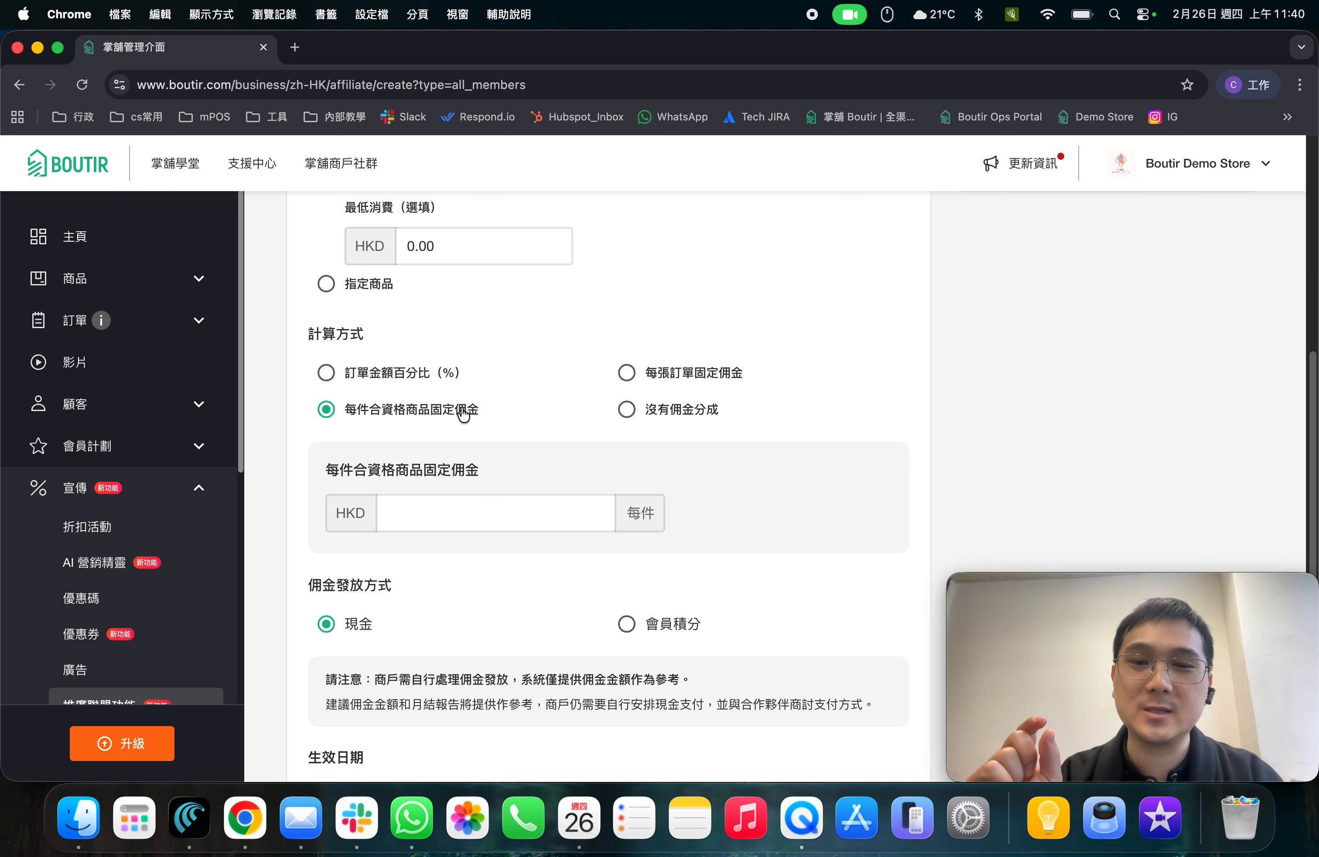
{"action": "scroll", "coordinate": [651, 398], "scroll_direction": "up", "scroll_amount": 5}
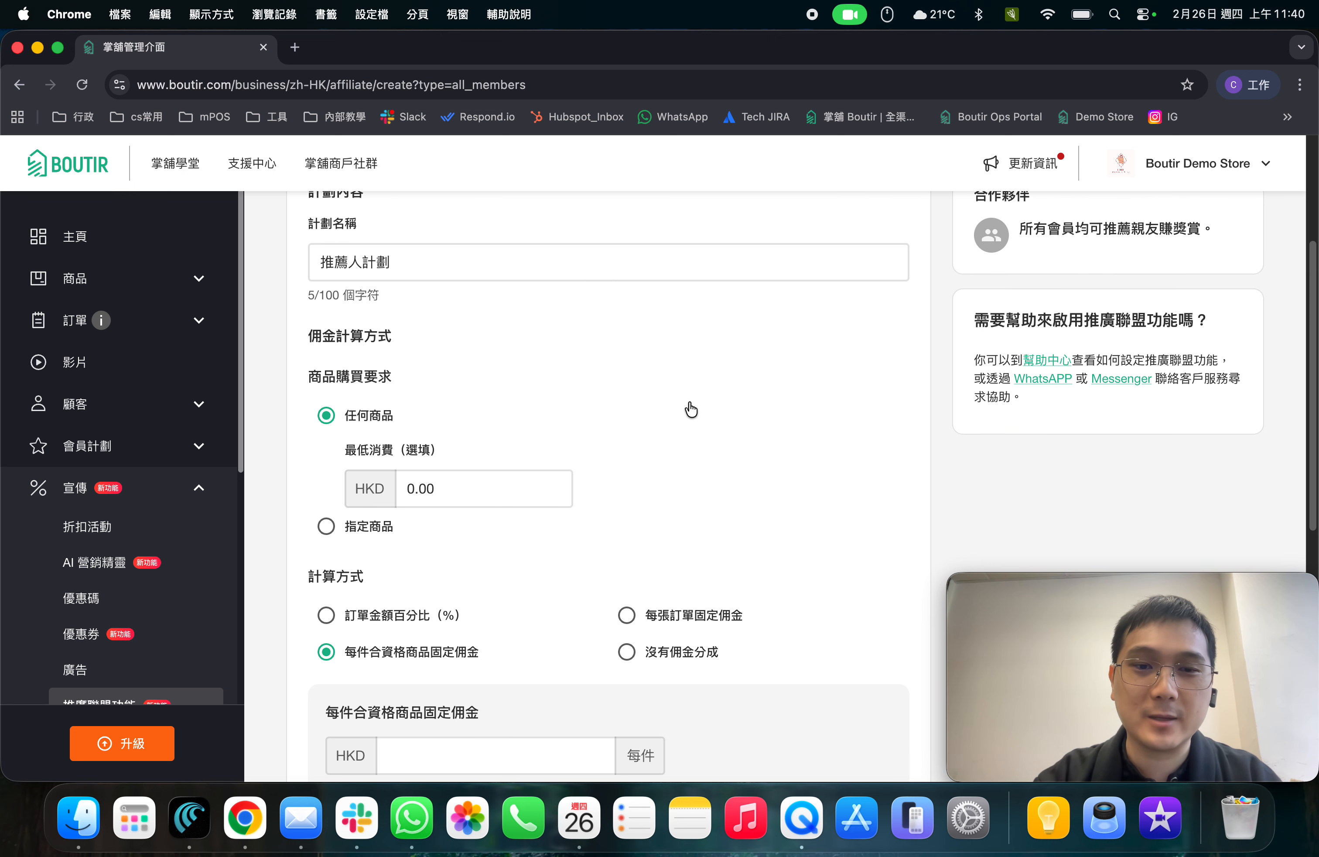
{"action": "left_click", "coordinate": [374, 536]}
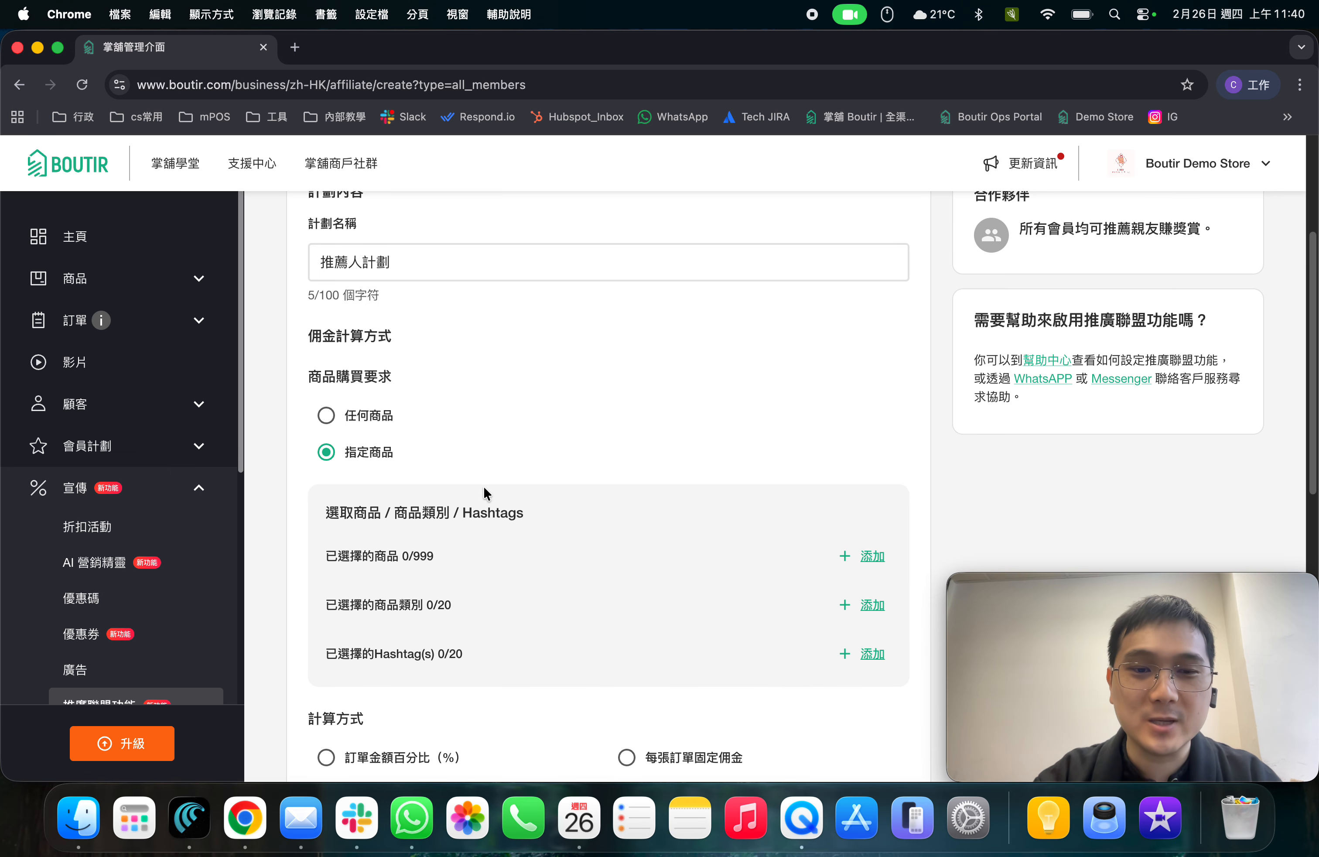
{"action": "scroll", "coordinate": [484, 486], "scroll_direction": "down", "scroll_amount": 5}
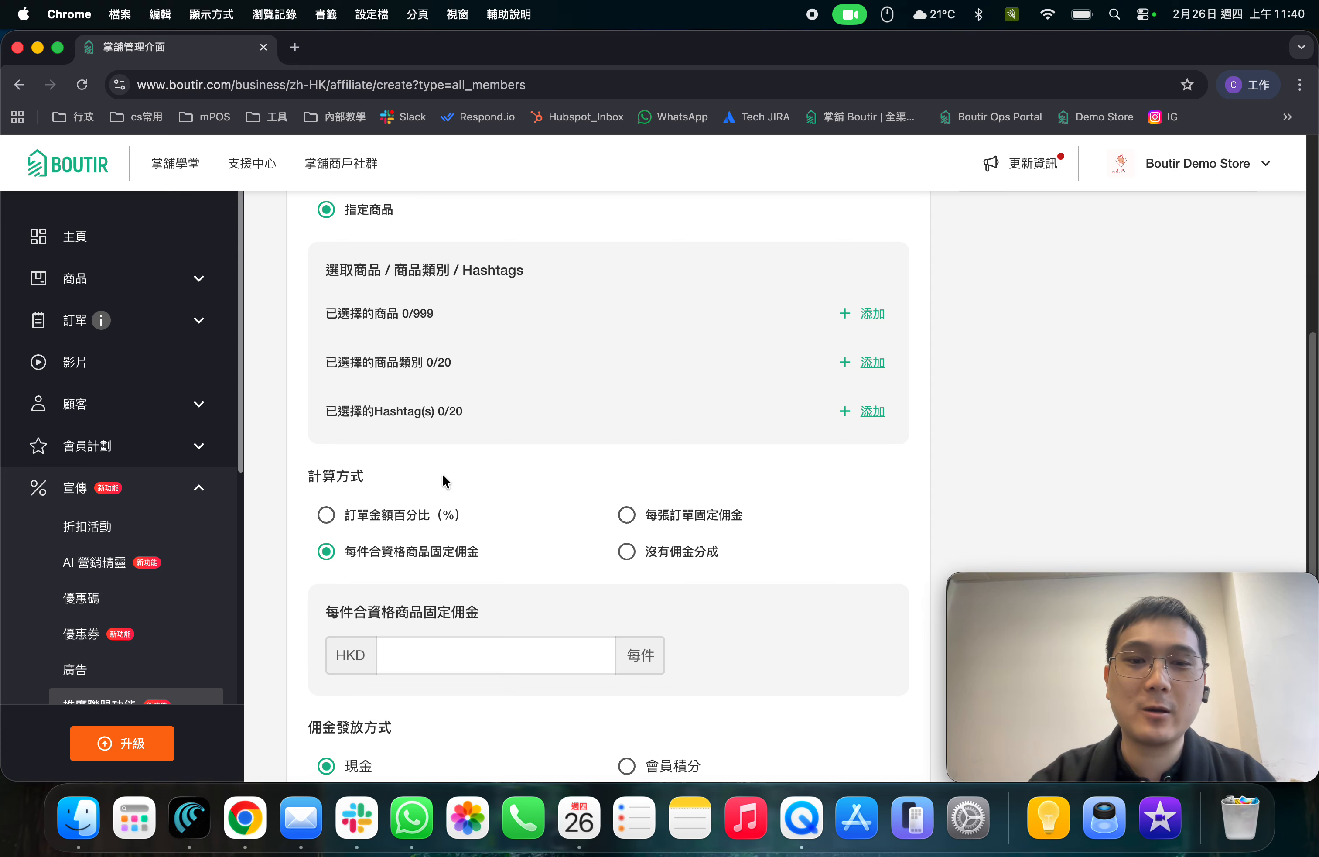
Compare the 訂單金額百分比 and 每件合資格商品固定佣金 methods, and set the calculation method to 沒有佣金分成.
{"action": "left_click", "coordinate": [425, 519]}
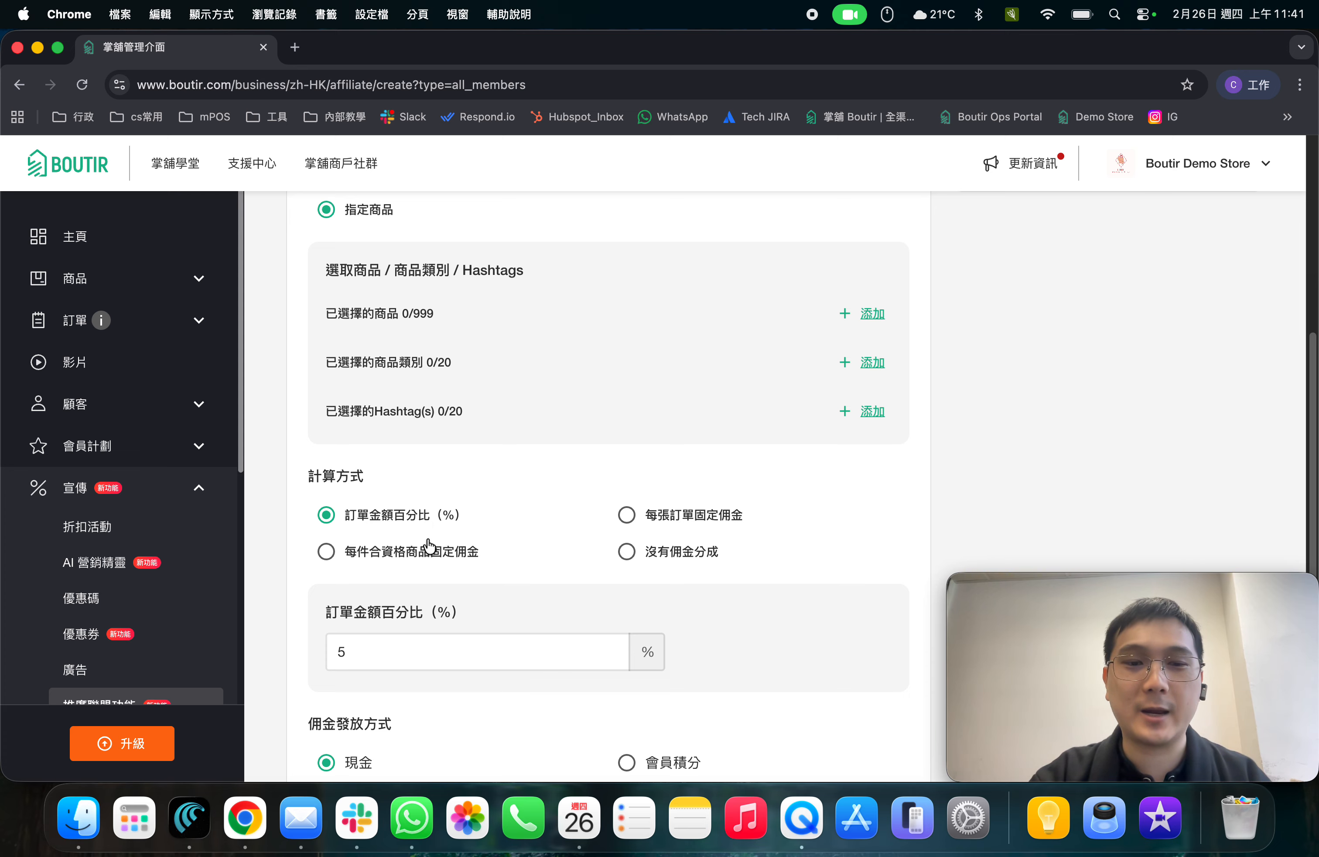
{"action": "left_click", "coordinate": [435, 551]}
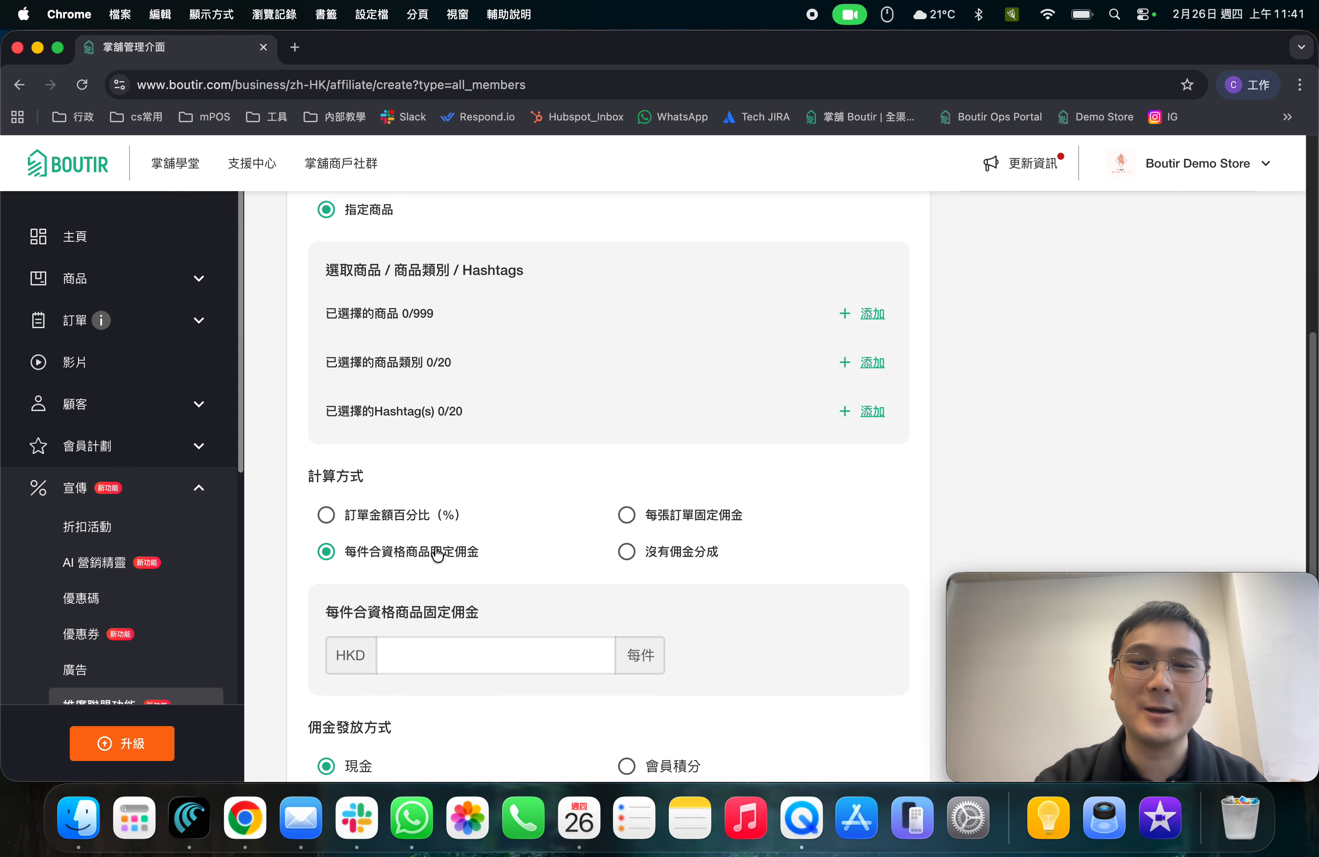
{"action": "left_click", "coordinate": [635, 557]}
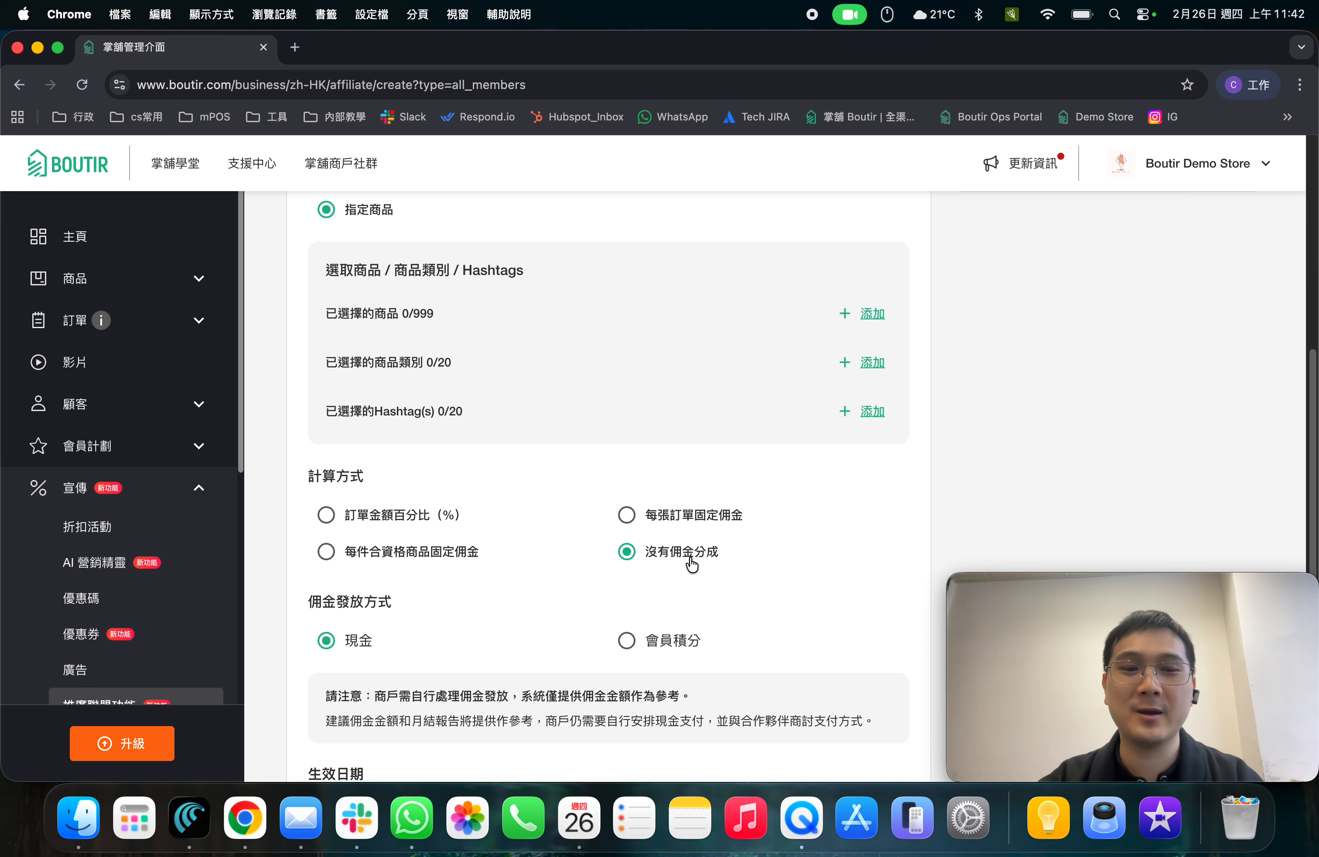
Try 會員積分 as the commission payout method and switch back to 現金.
{"action": "scroll", "coordinate": [690, 562], "scroll_direction": "down", "scroll_amount": 5}
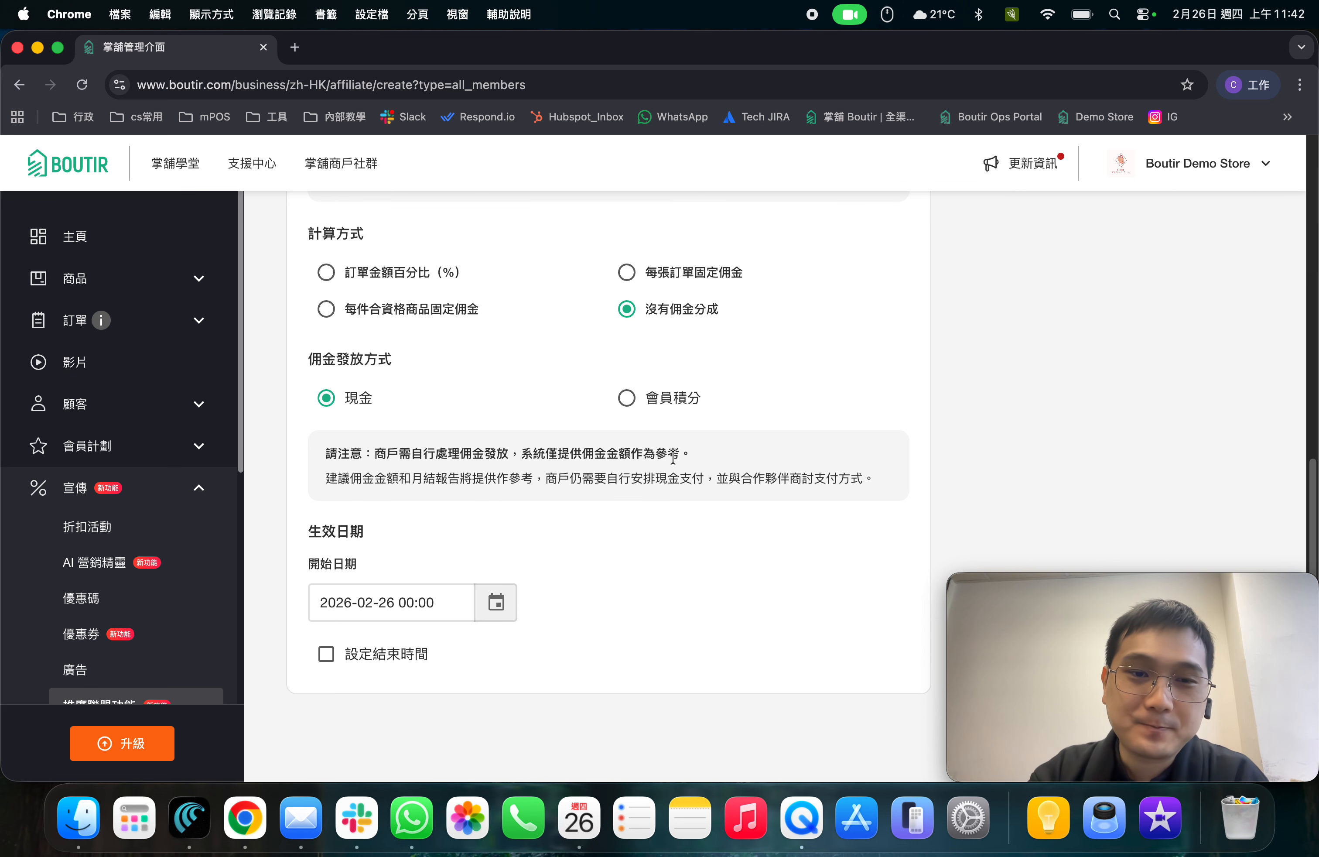
{"action": "left_click", "coordinate": [627, 398]}
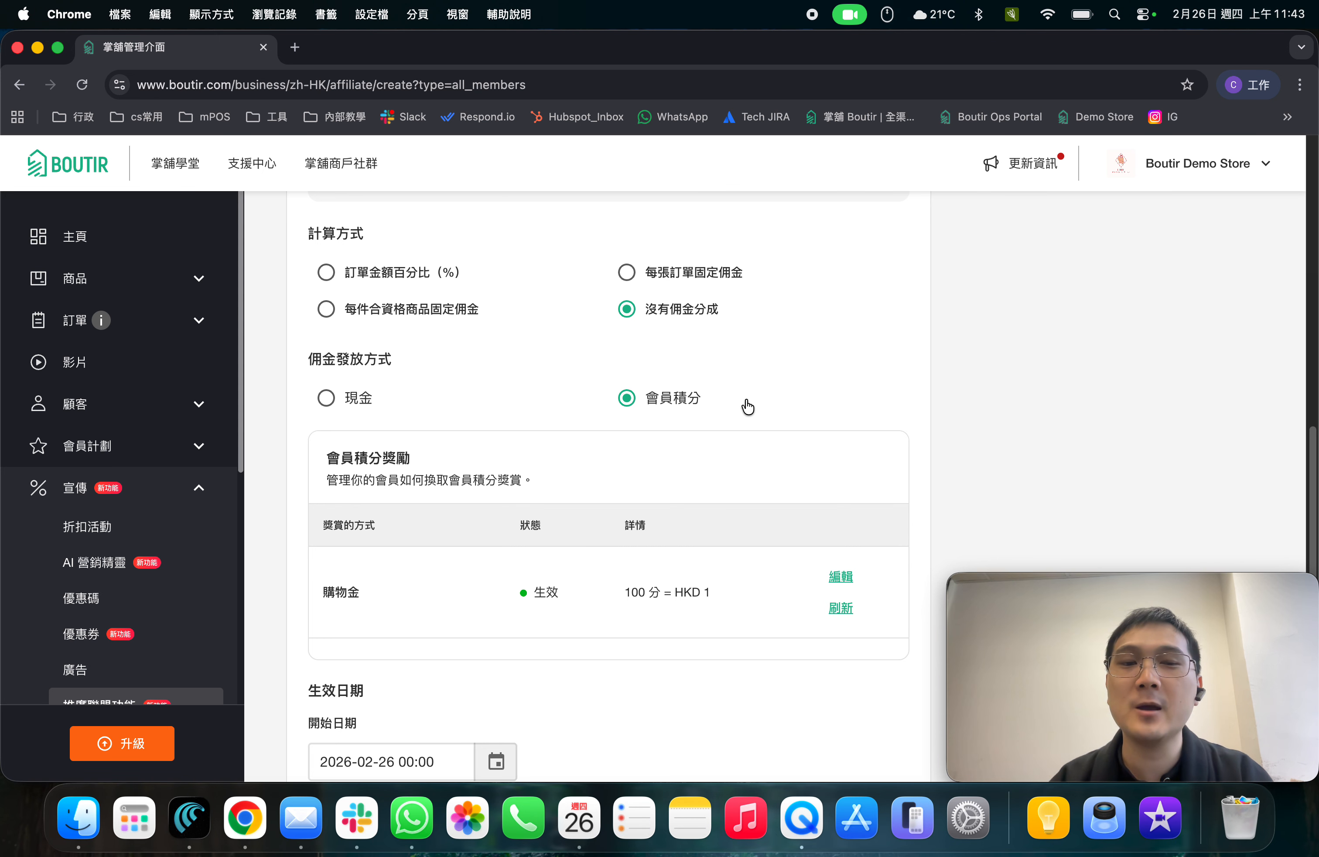
{"action": "left_click", "coordinate": [328, 408]}
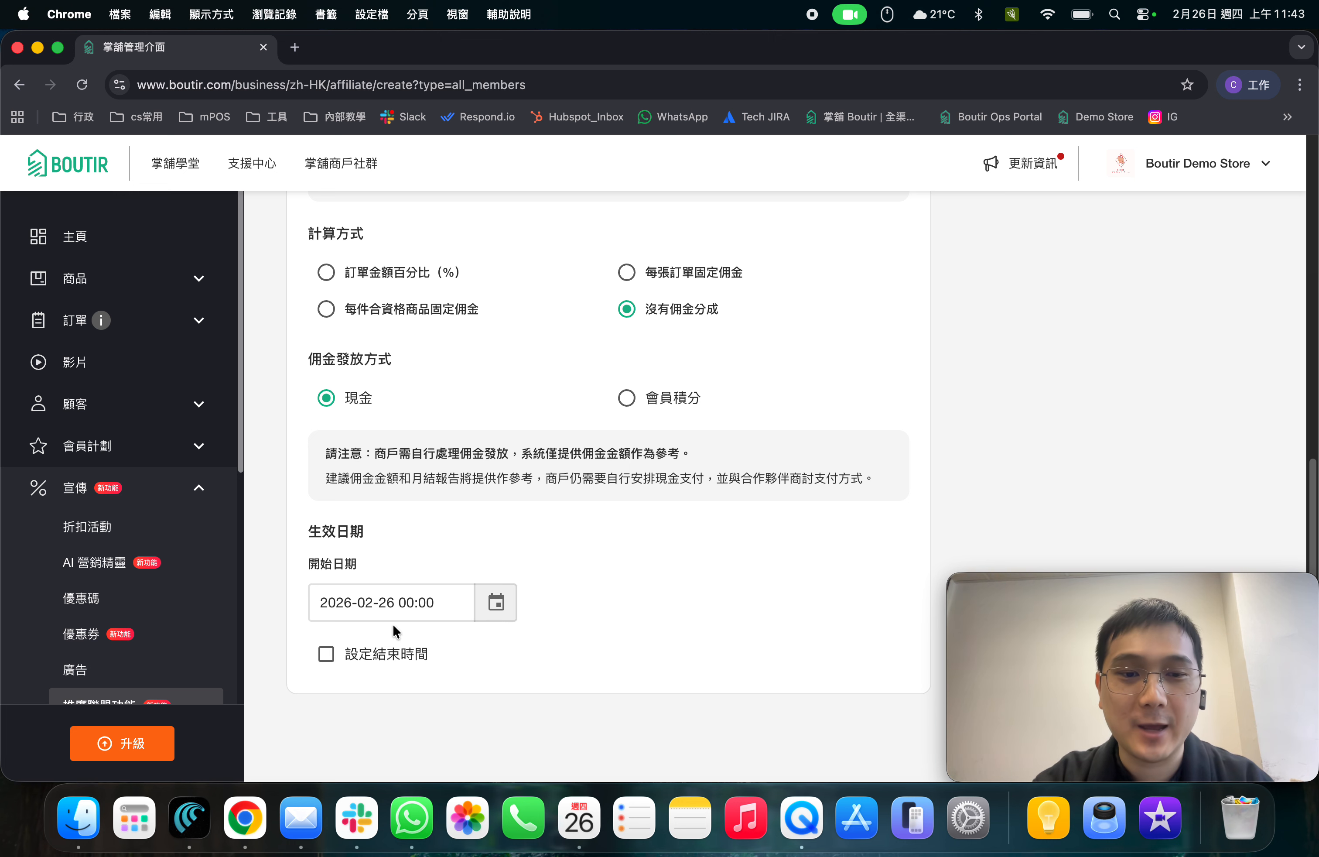
Move the video preview window off the form's continue control and try to proceed to the coupon discount stage.
{"action": "left_click", "coordinate": [439, 608]}
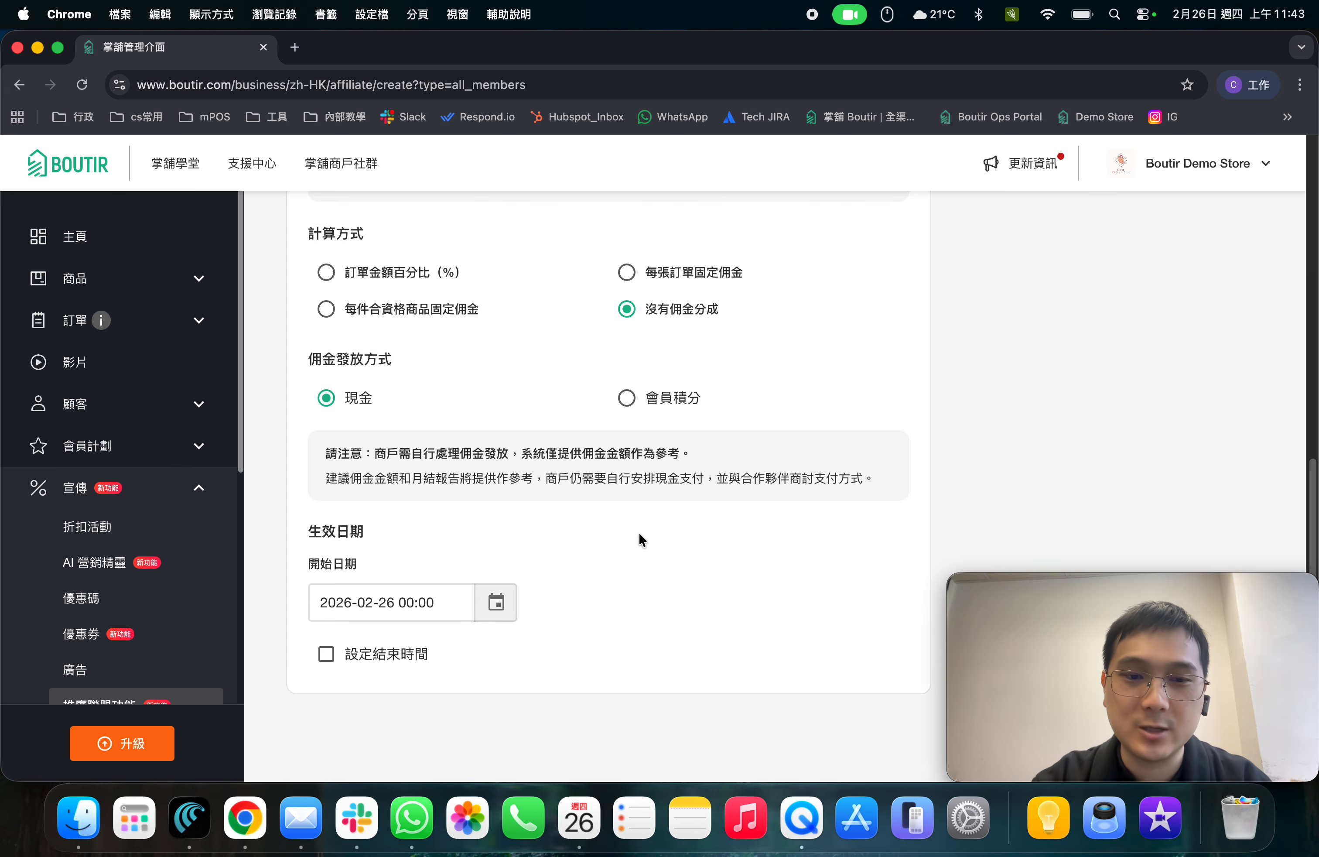
{"action": "scroll", "coordinate": [582, 637], "scroll_direction": "down", "scroll_amount": 2}
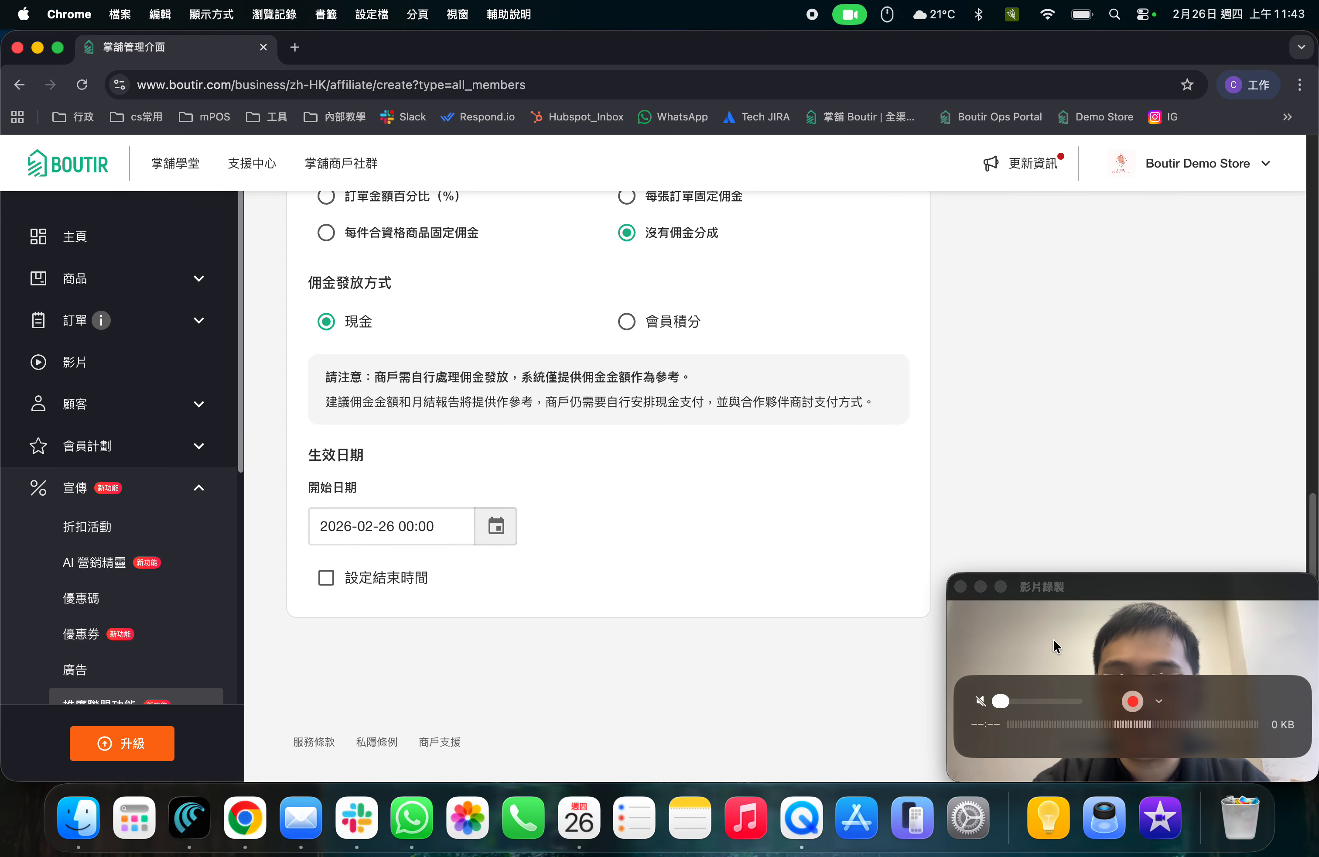
{"action": "scroll", "coordinate": [954, 472], "scroll_direction": "up", "scroll_amount": 10}
{"action": "scroll", "coordinate": [953, 472], "scroll_direction": "down", "scroll_amount": 10}
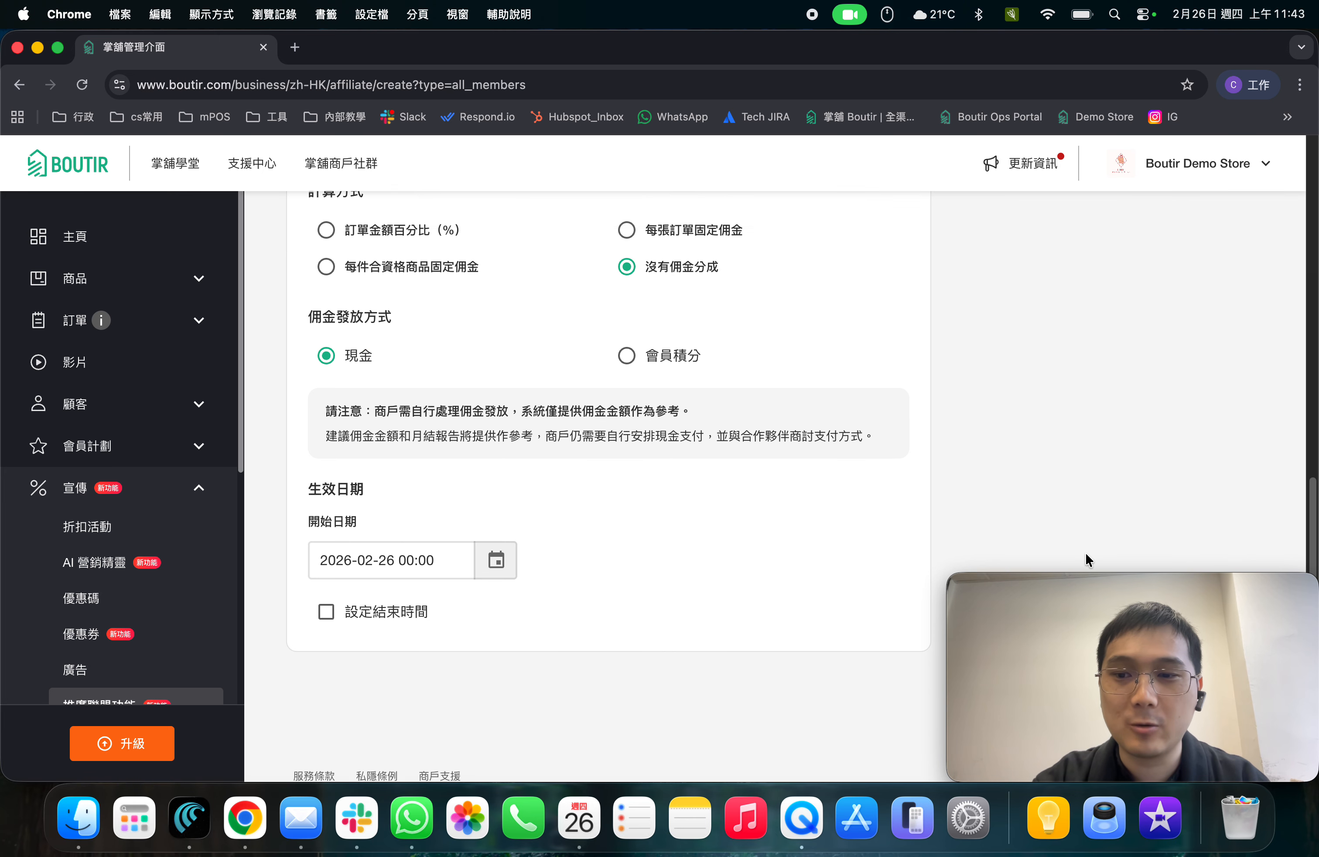
{"action": "left_click_drag", "start_coordinate": [1117, 581], "coordinate": [1115, 449]}
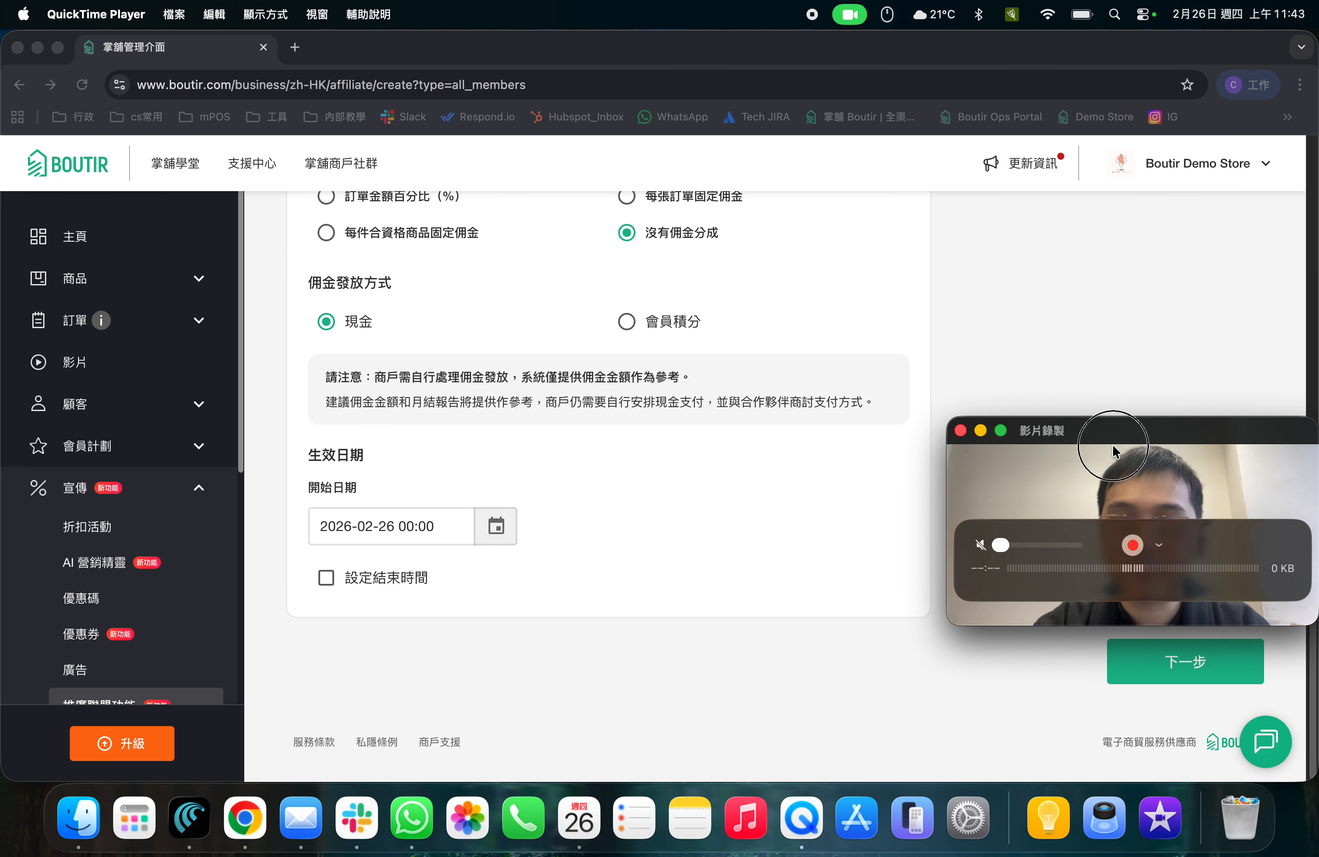
{"action": "left_click", "coordinate": [1188, 659]}
{"action": "left_click", "coordinate": [1187, 654]}
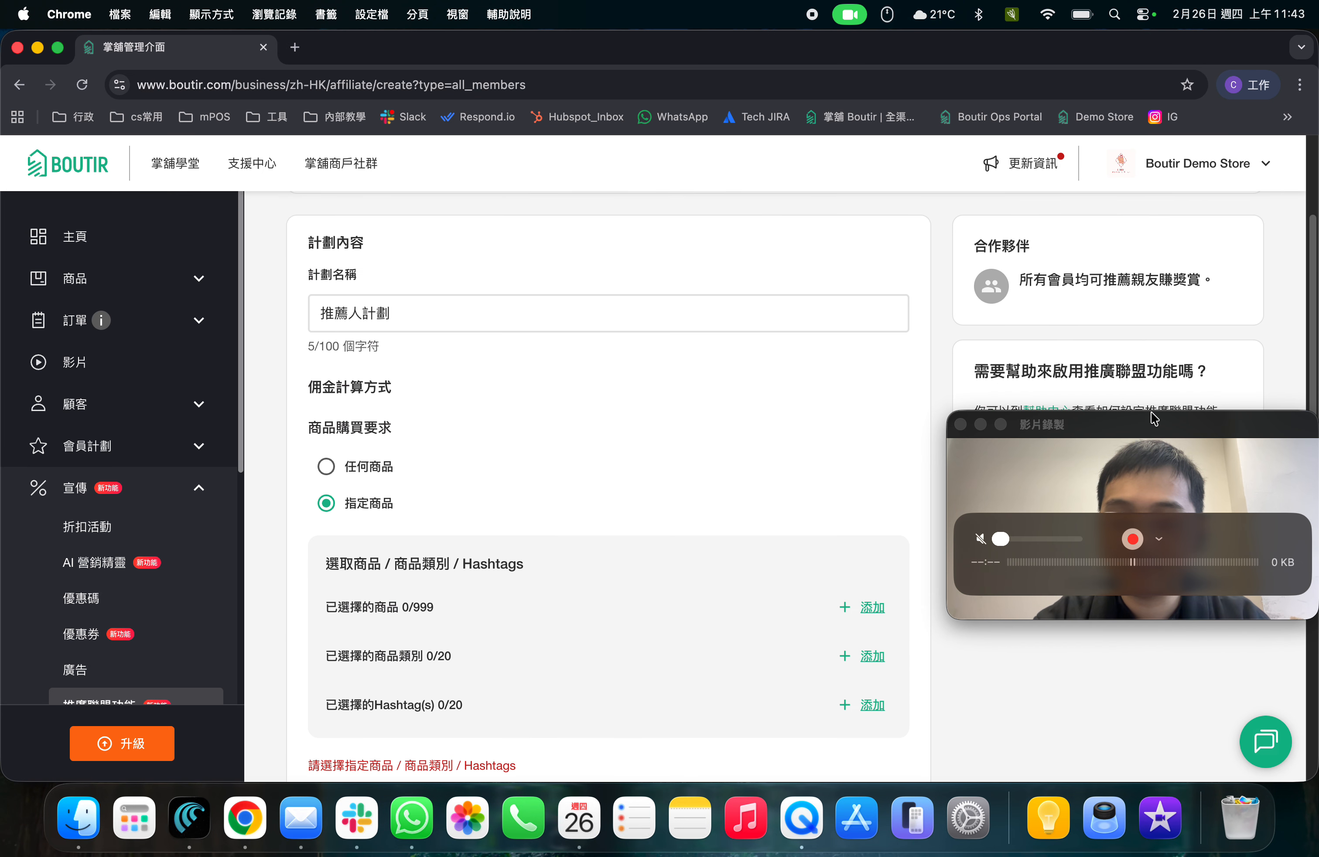
Set the product purchase requirement to 任何商品 and continue to the coupon discount stage.
{"action": "scroll", "coordinate": [690, 529], "scroll_direction": "down", "scroll_amount": 5}
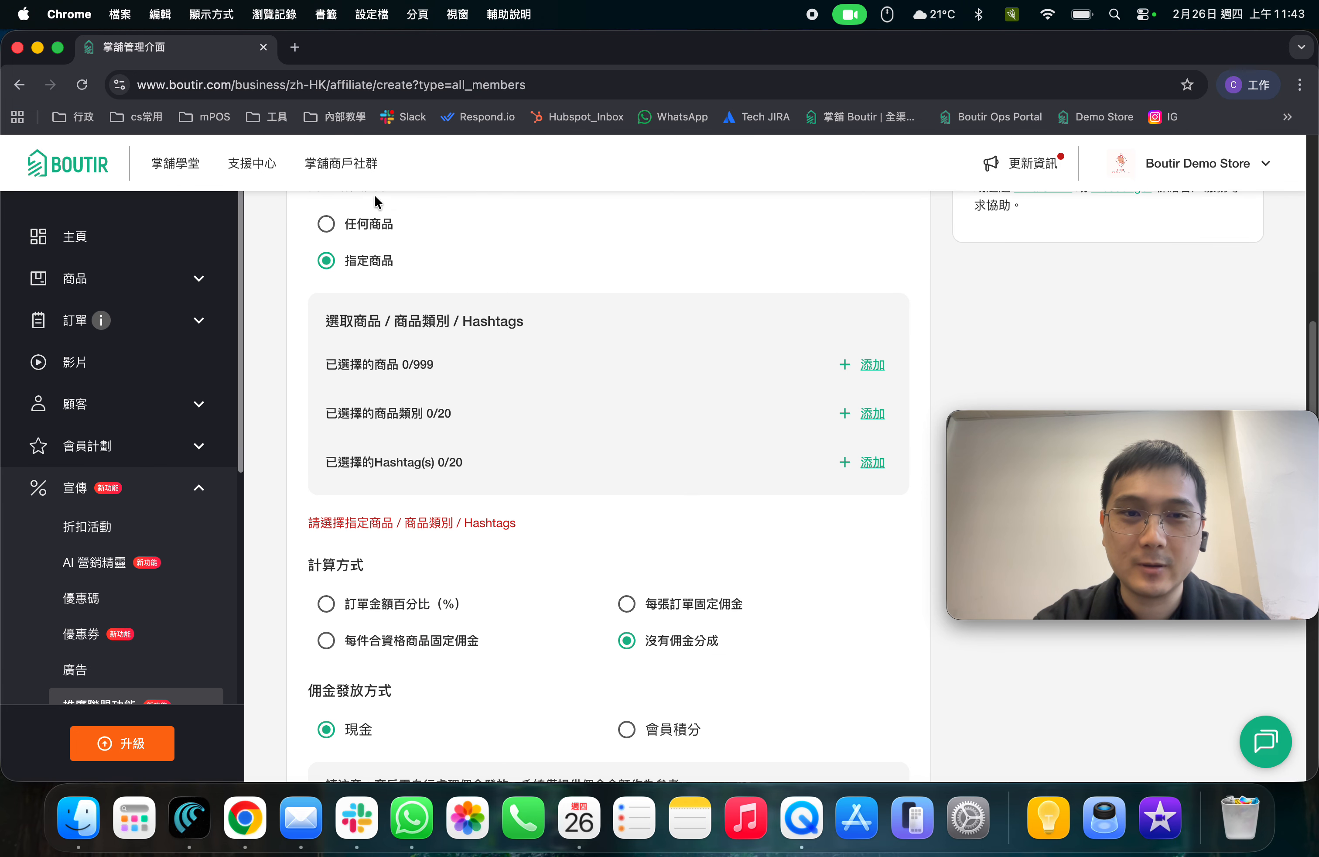
{"action": "left_click", "coordinate": [367, 229]}
{"action": "scroll", "coordinate": [1057, 612], "scroll_direction": "down", "scroll_amount": 5}
{"action": "left_click", "coordinate": [1131, 676]}
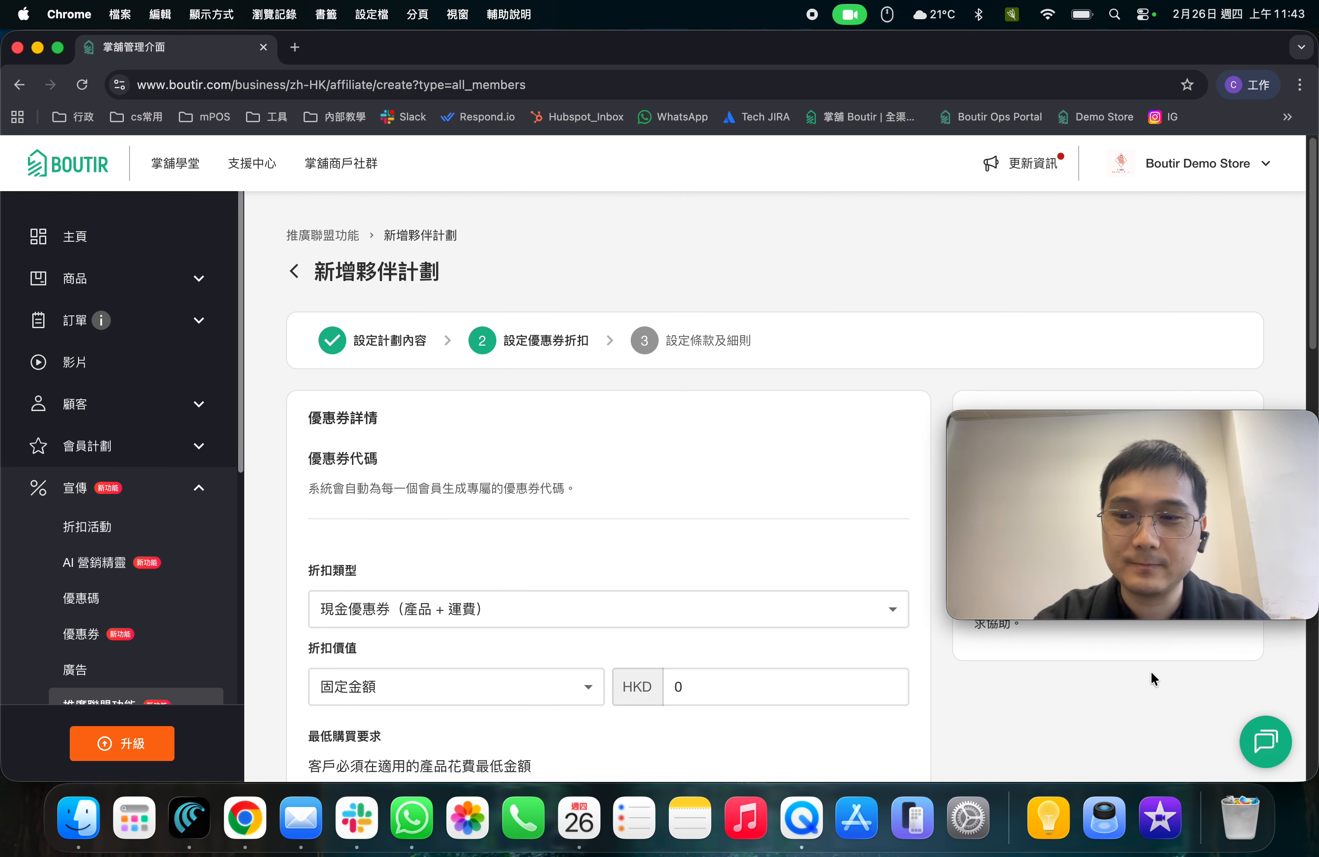
Move the video preview window clear of the help card and review the coupon's available 折扣類型 options.
{"action": "scroll", "coordinate": [863, 558], "scroll_direction": "down", "scroll_amount": 4}
{"action": "left_click_drag", "start_coordinate": [1159, 421], "coordinate": [1157, 592]}
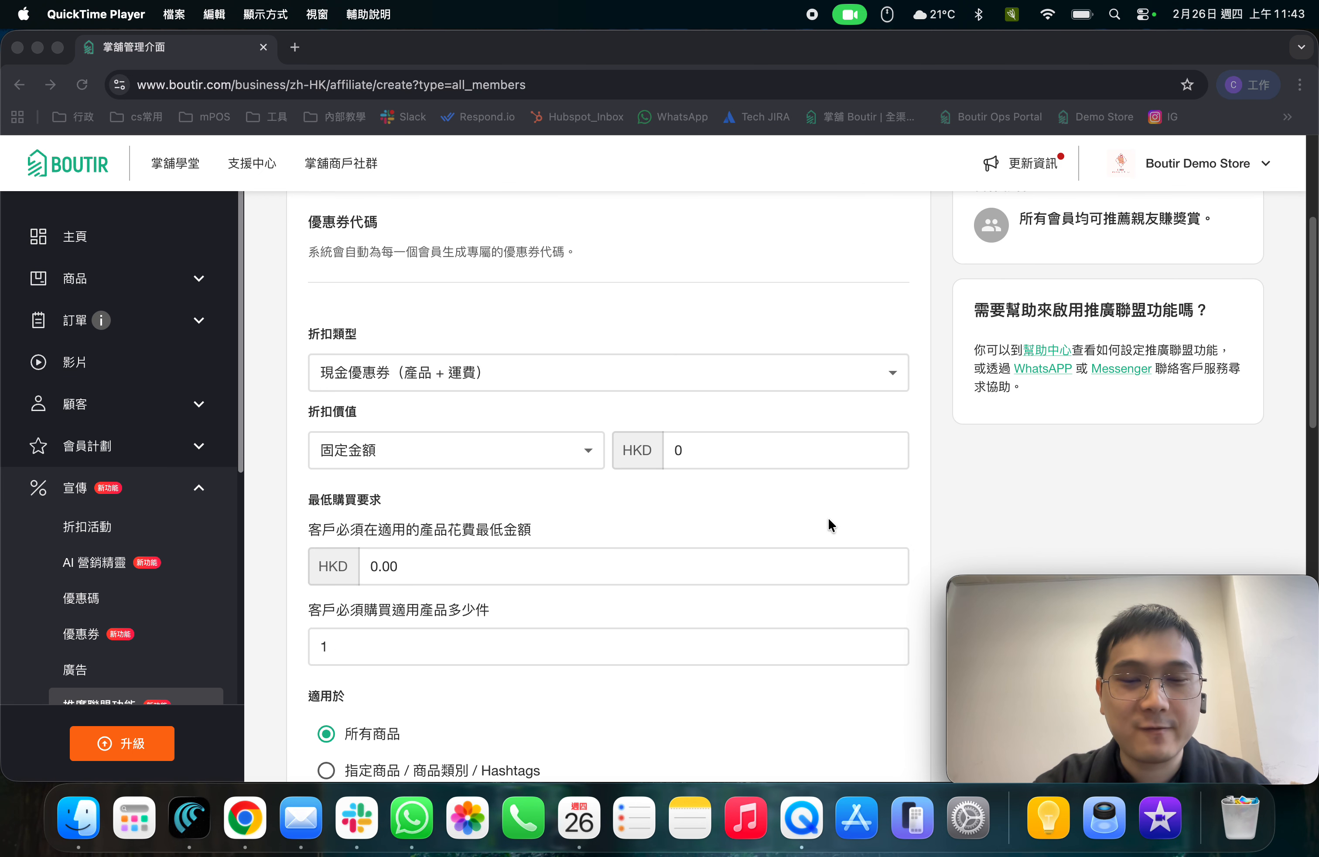
{"action": "scroll", "coordinate": [835, 512], "scroll_direction": "up", "scroll_amount": 5}
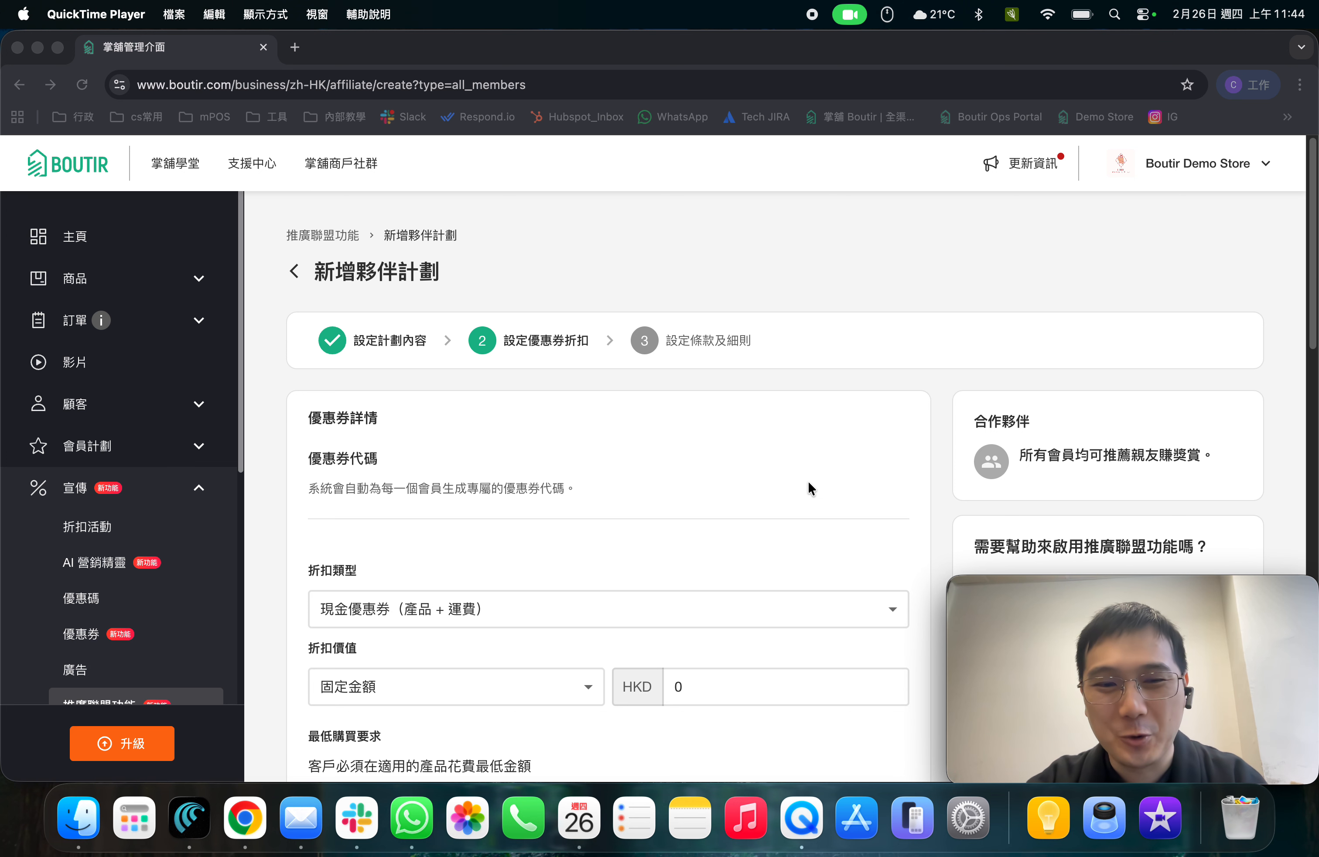
{"action": "scroll", "coordinate": [807, 478], "scroll_direction": "down", "scroll_amount": 4}
{"action": "left_click", "coordinate": [686, 367]}
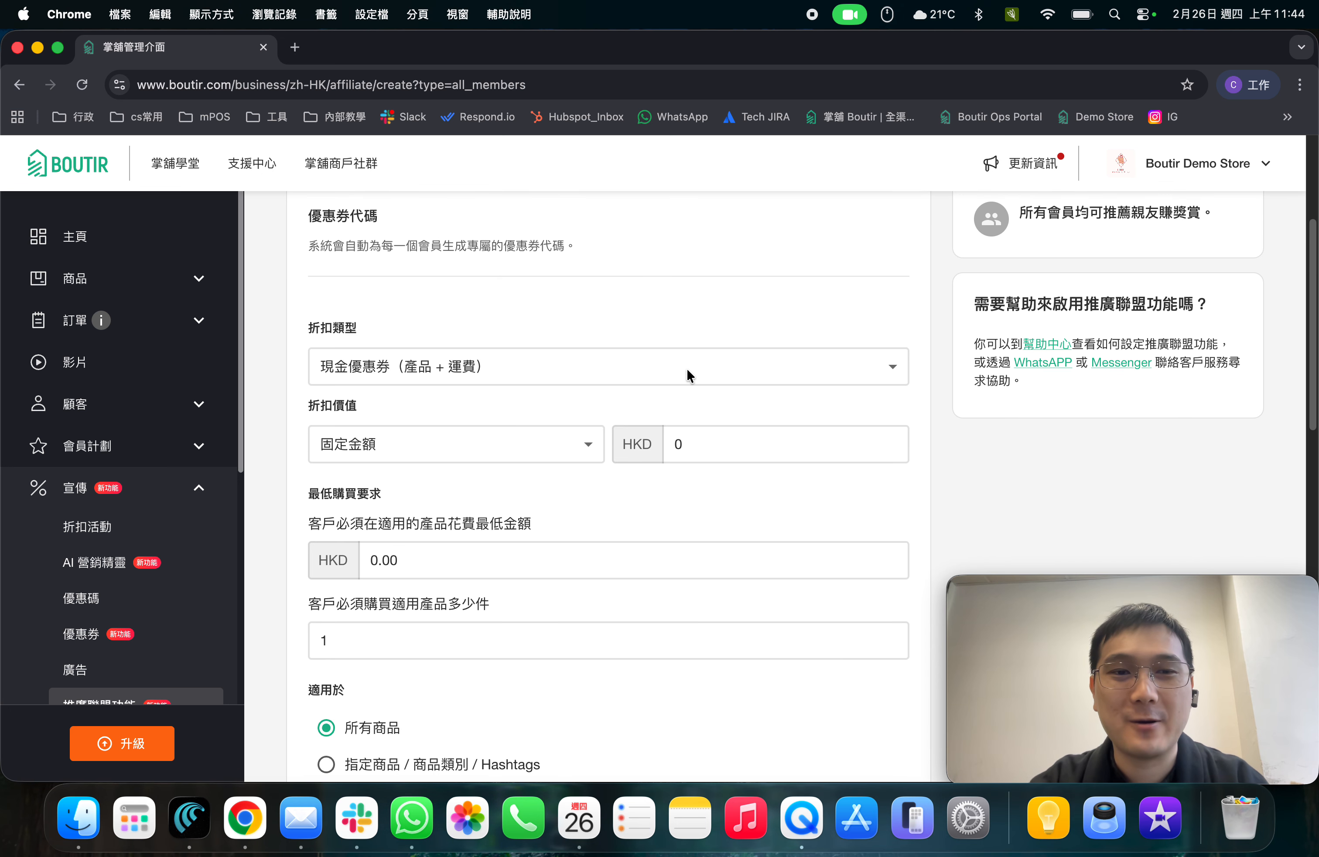
{"action": "left_click", "coordinate": [687, 367]}
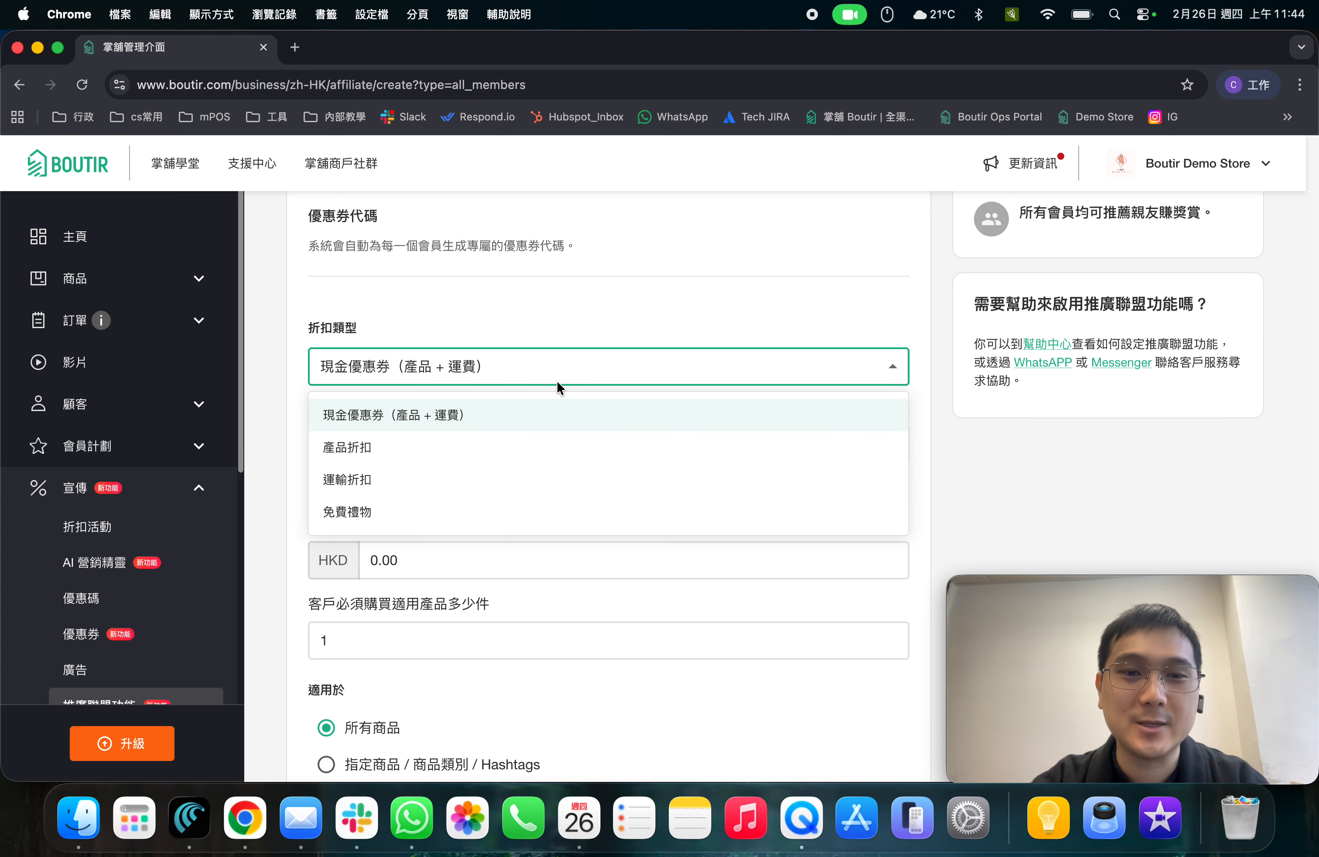
{"action": "left_click", "coordinate": [565, 309]}
Try 百分比 as the coupon's discount value type and switch back to 固定金額.
{"action": "left_click", "coordinate": [574, 442]}
{"action": "left_click", "coordinate": [525, 539]}
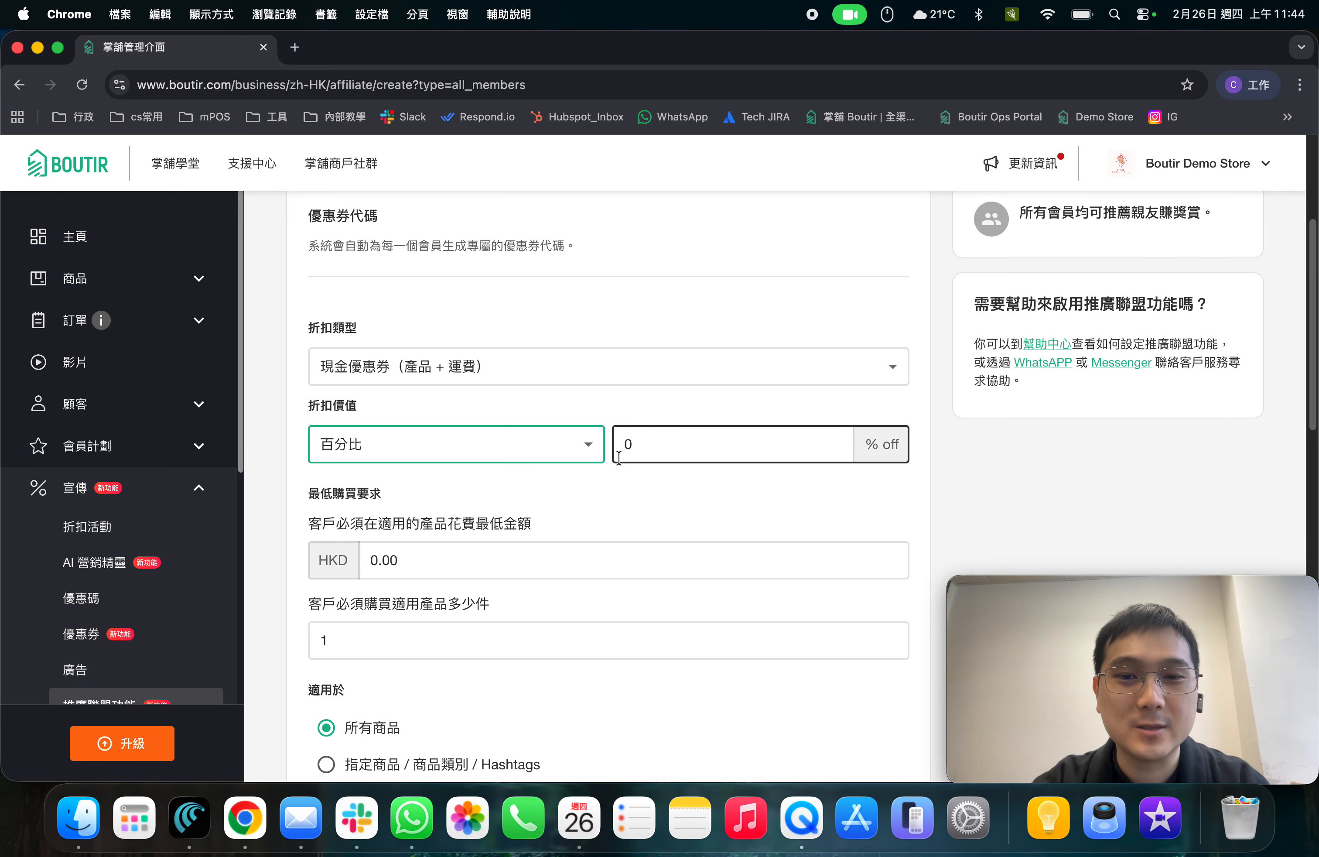
{"action": "left_click", "coordinate": [573, 448]}
{"action": "left_click", "coordinate": [552, 493]}
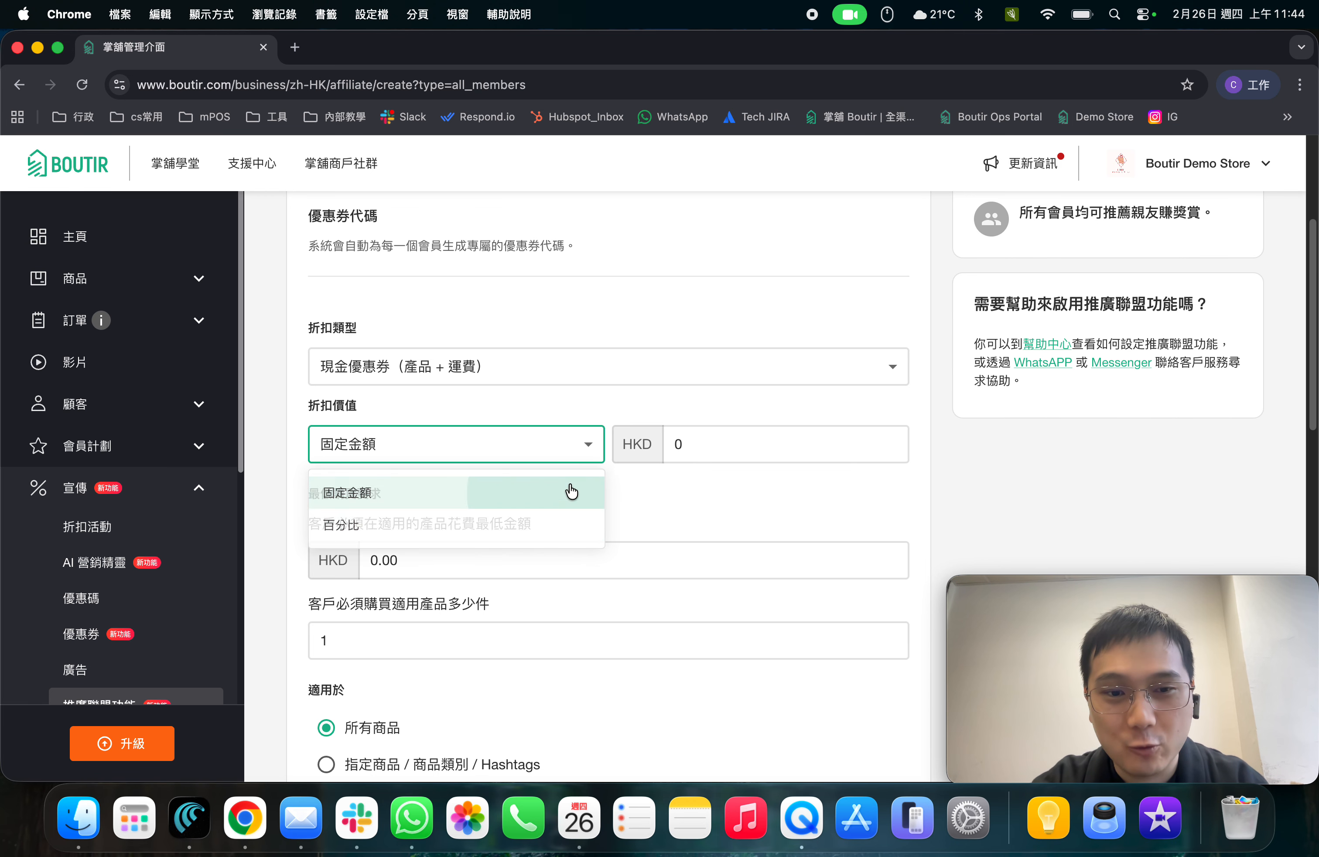
Examine the coupon's fixed discount amount, minimum spend and minimum item quantity fields.
{"action": "left_click", "coordinate": [716, 443]}
{"action": "left_click", "coordinate": [611, 581]}
{"action": "left_click", "coordinate": [608, 570]}
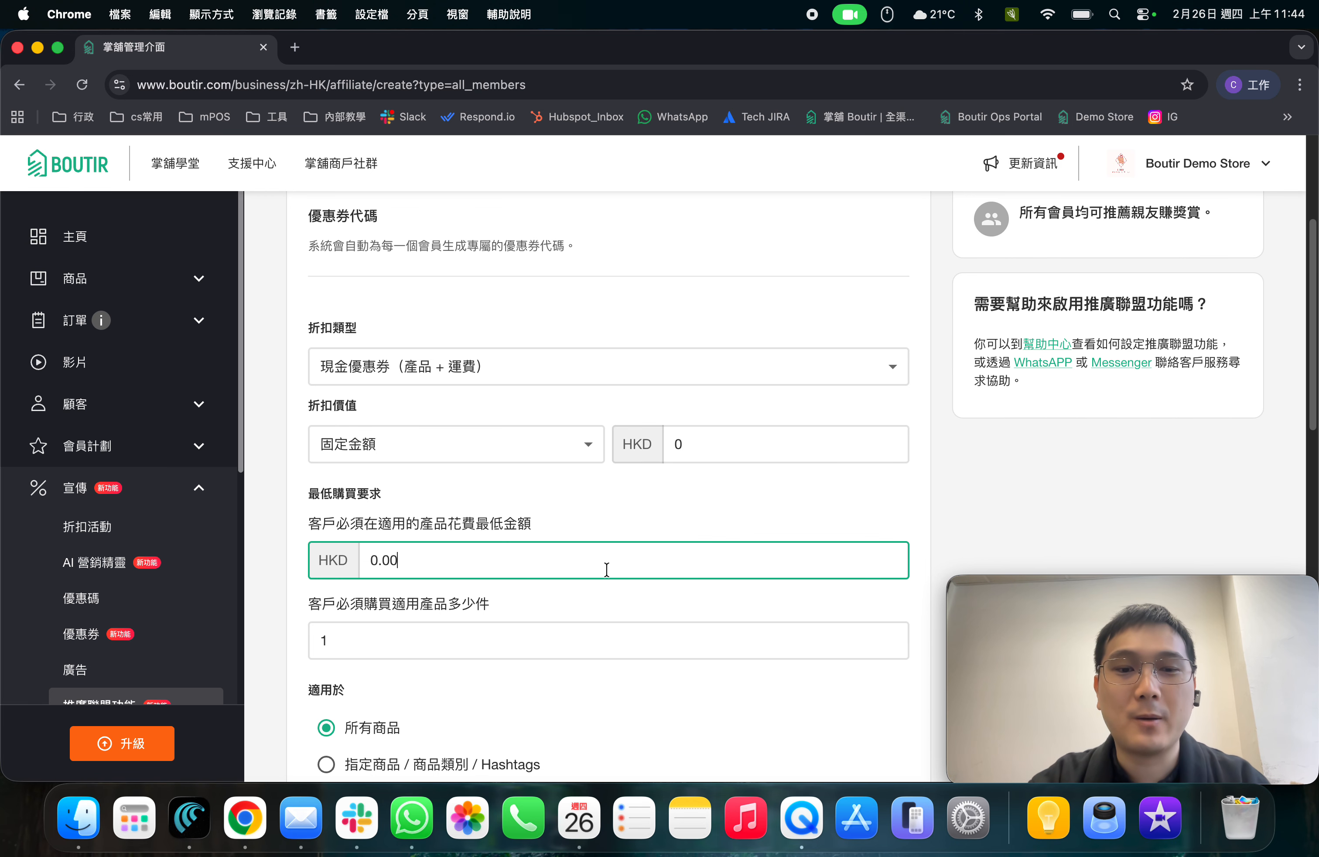
{"action": "left_click_drag", "start_coordinate": [607, 568], "coordinate": [369, 563]}
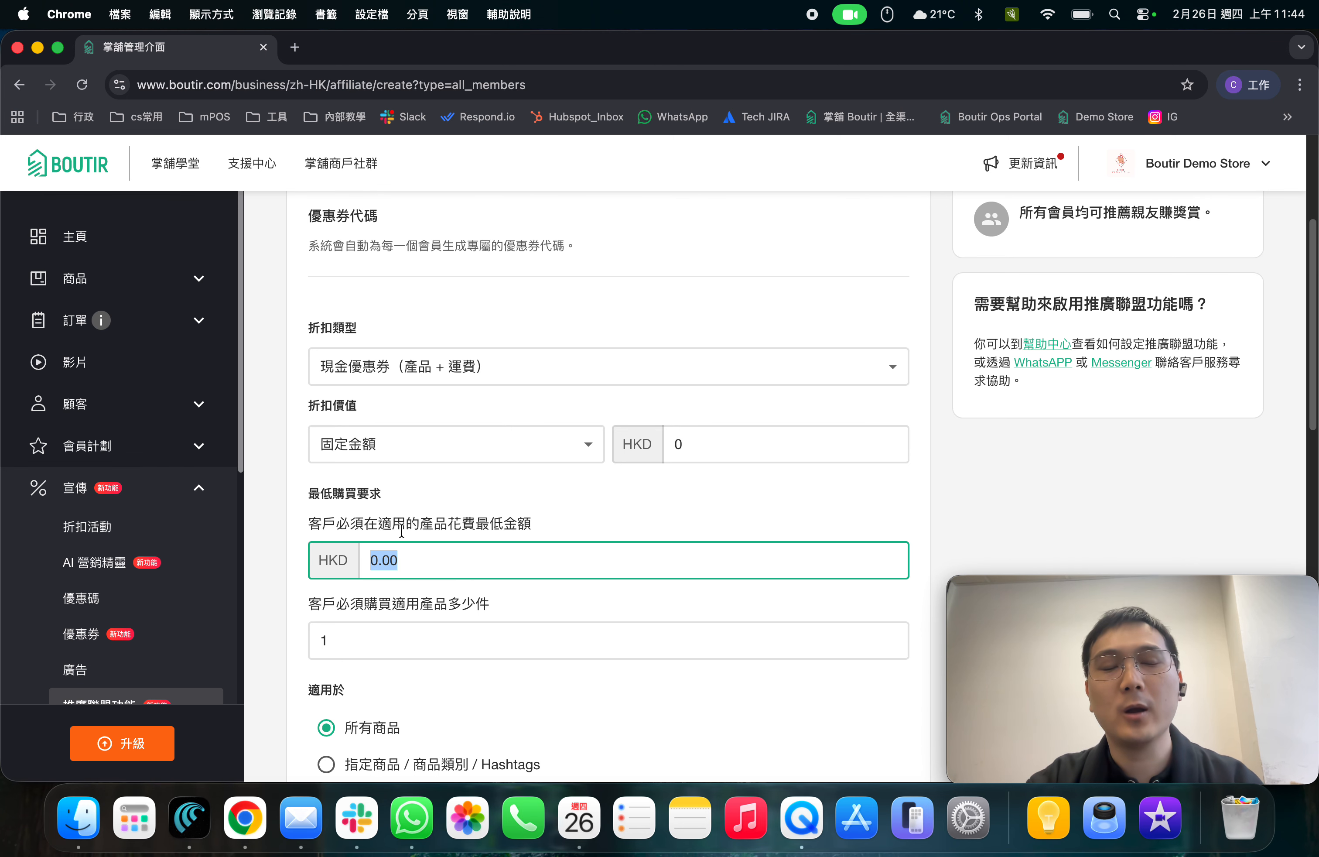
{"action": "scroll", "coordinate": [459, 493], "scroll_direction": "down", "scroll_amount": 5}
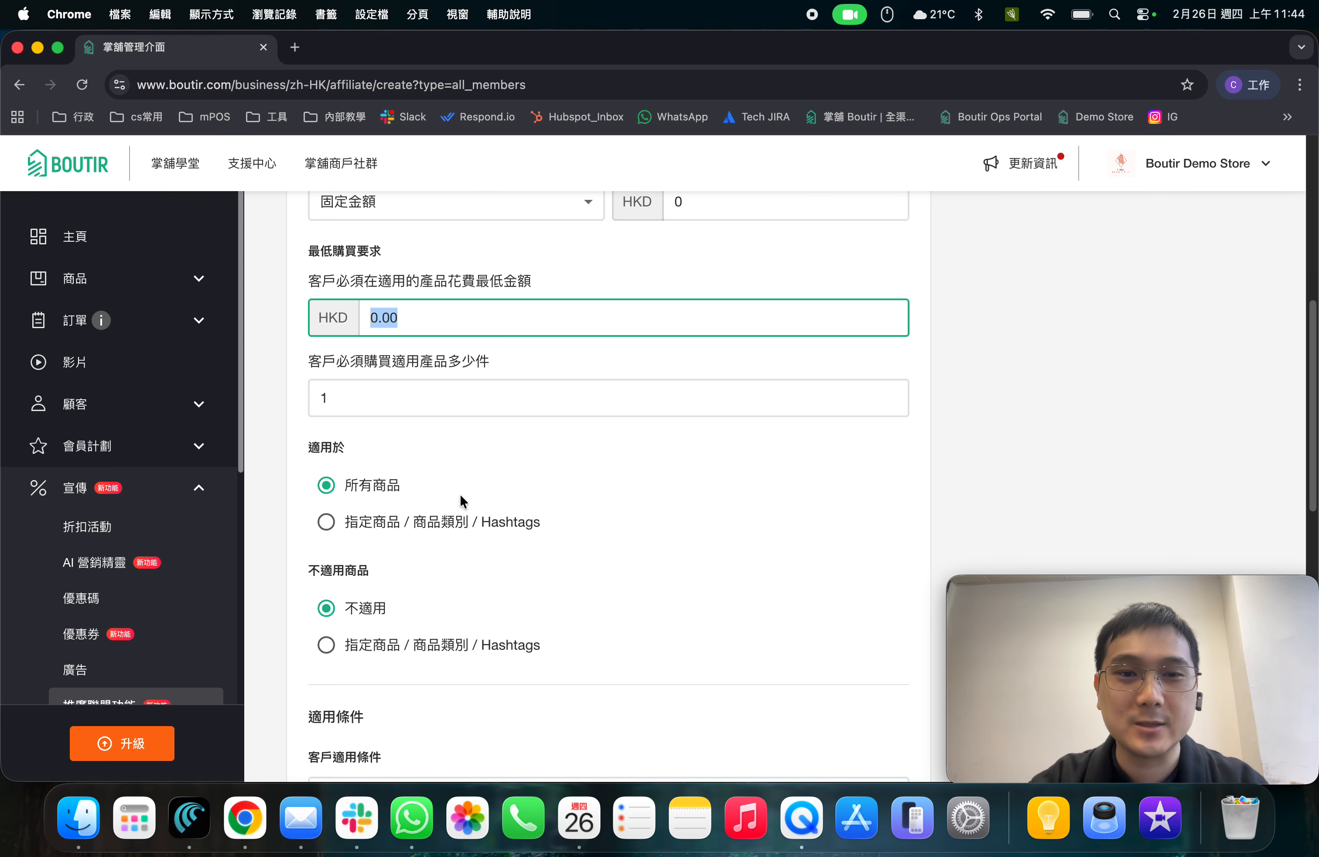
{"action": "left_click", "coordinate": [403, 401]}
{"action": "left_click", "coordinate": [479, 401]}
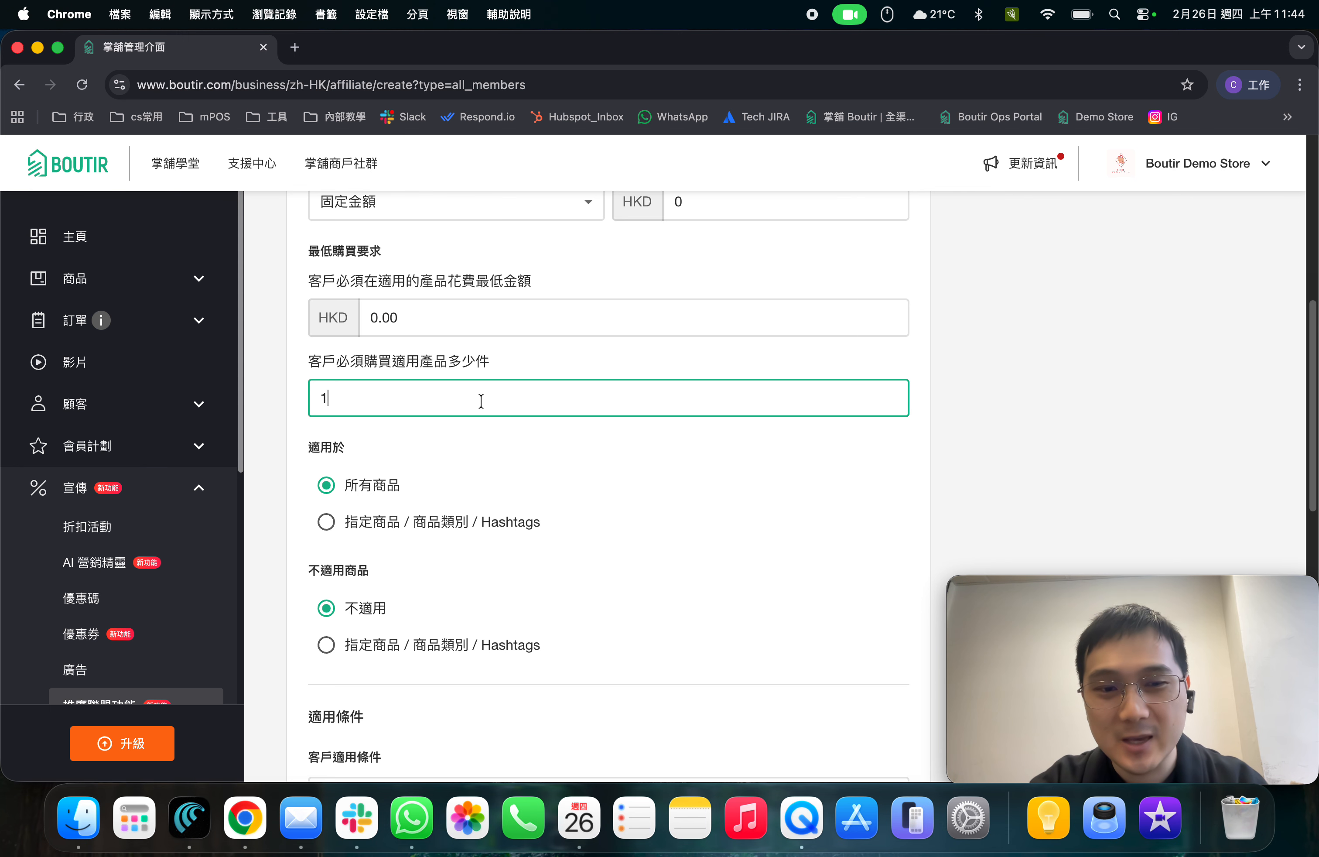
Try limiting the coupon to 指定商品 / 商品類別 / Hashtags and switch back to 所有商品.
{"action": "left_click", "coordinate": [470, 528]}
{"action": "left_click", "coordinate": [396, 491]}
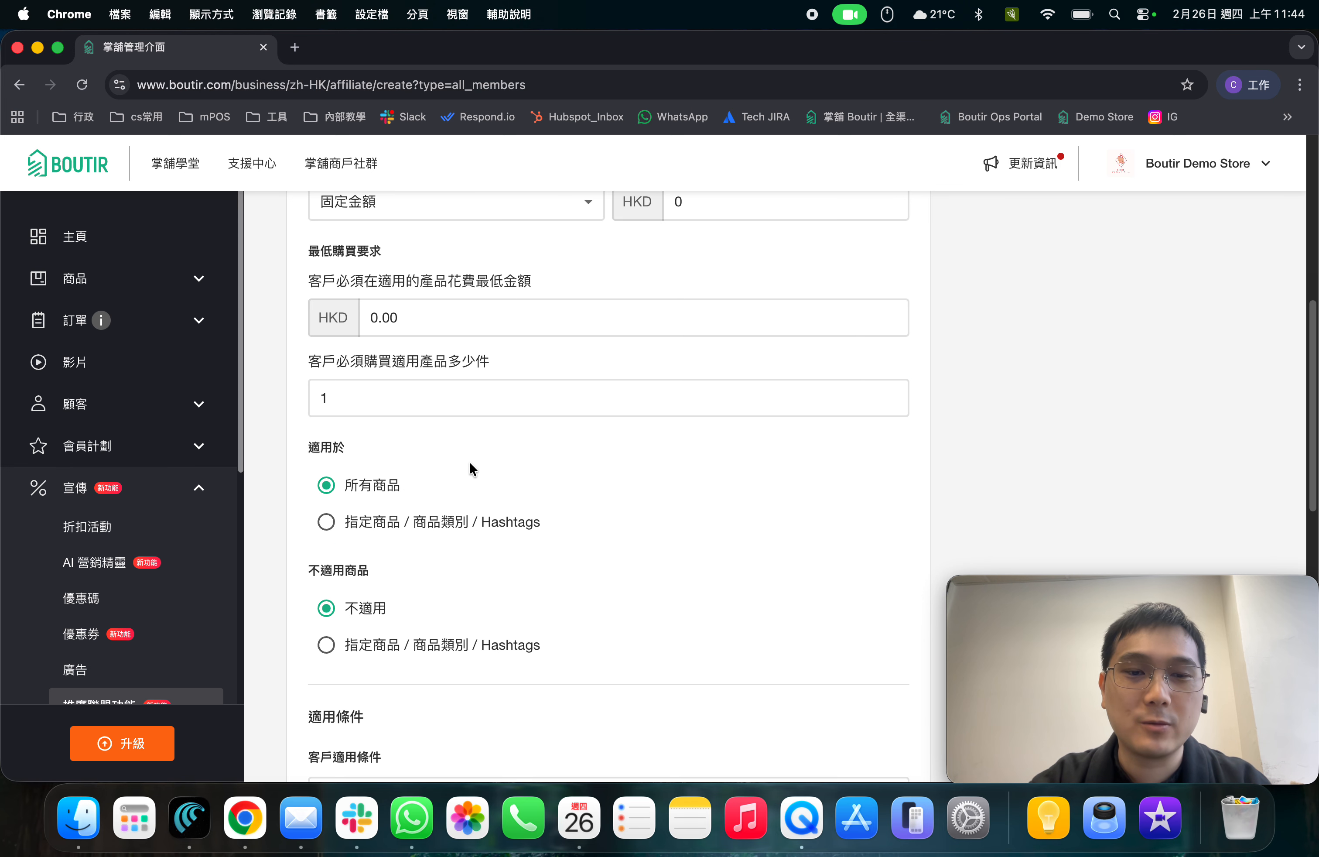
{"action": "scroll", "coordinate": [467, 459], "scroll_direction": "up", "scroll_amount": 5}
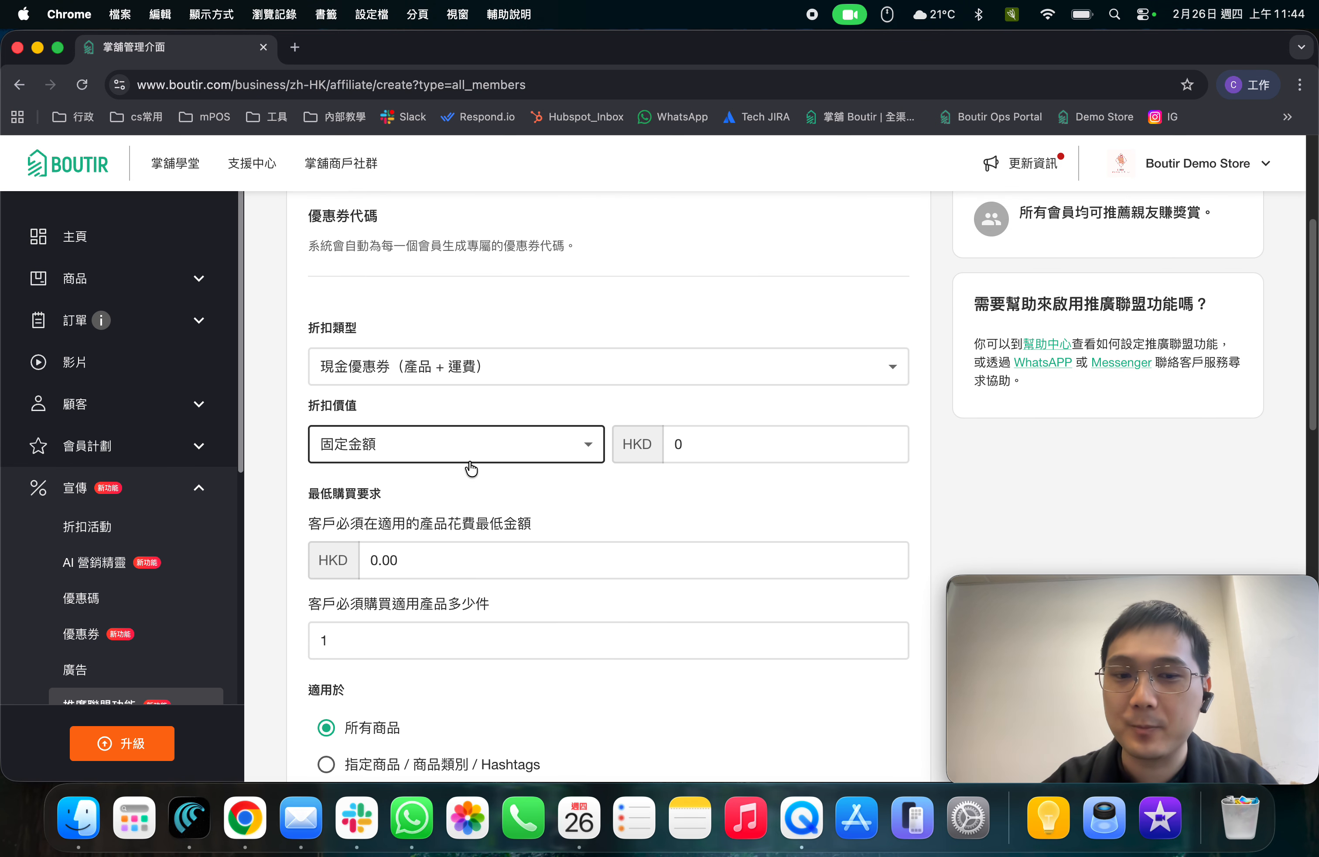
Try applying the coupon only to specified products, categories or hashtags, and restore the 所有商品 scope.
{"action": "scroll", "coordinate": [480, 455], "scroll_direction": "down", "scroll_amount": 5}
{"action": "left_click", "coordinate": [480, 531]}
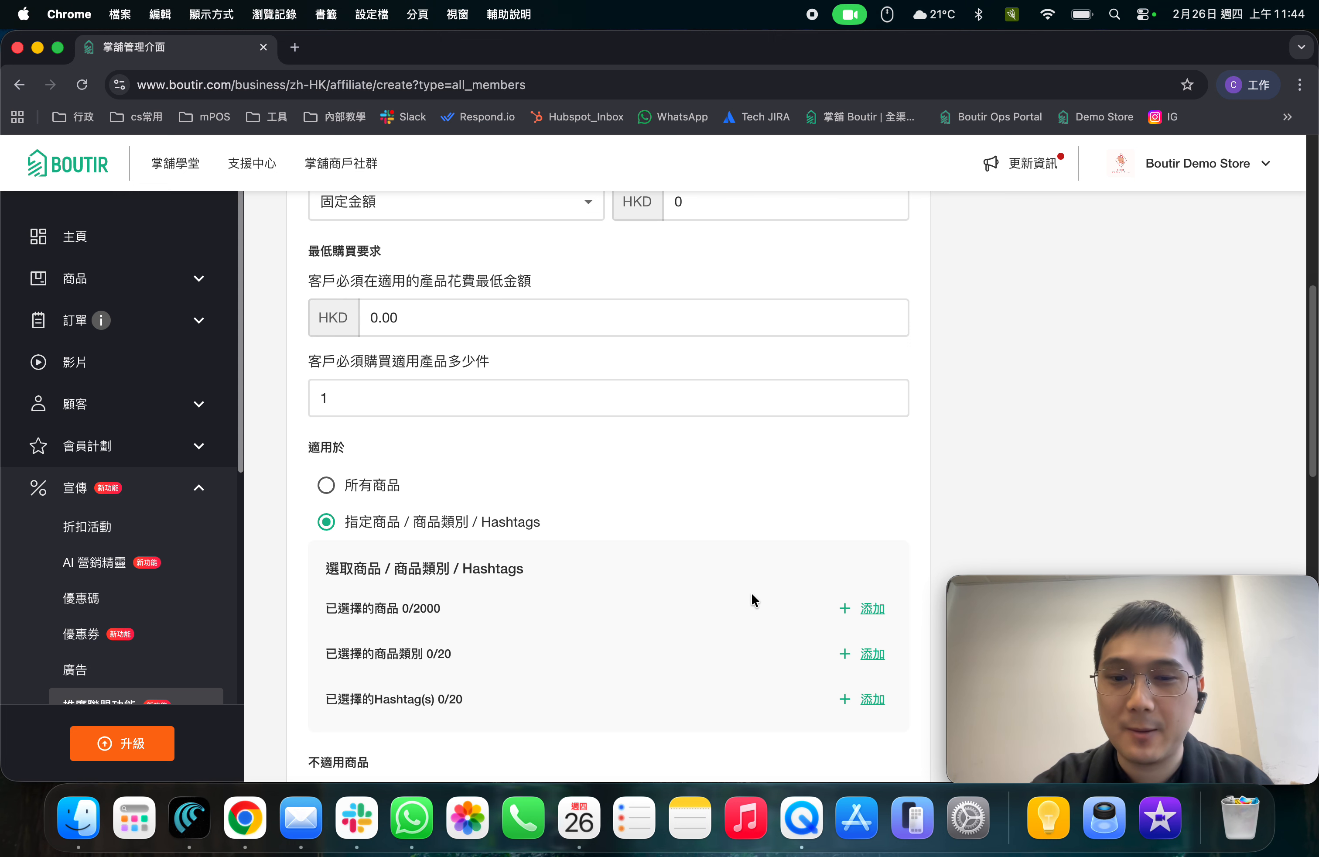
{"action": "scroll", "coordinate": [751, 601], "scroll_direction": "down", "scroll_amount": 5}
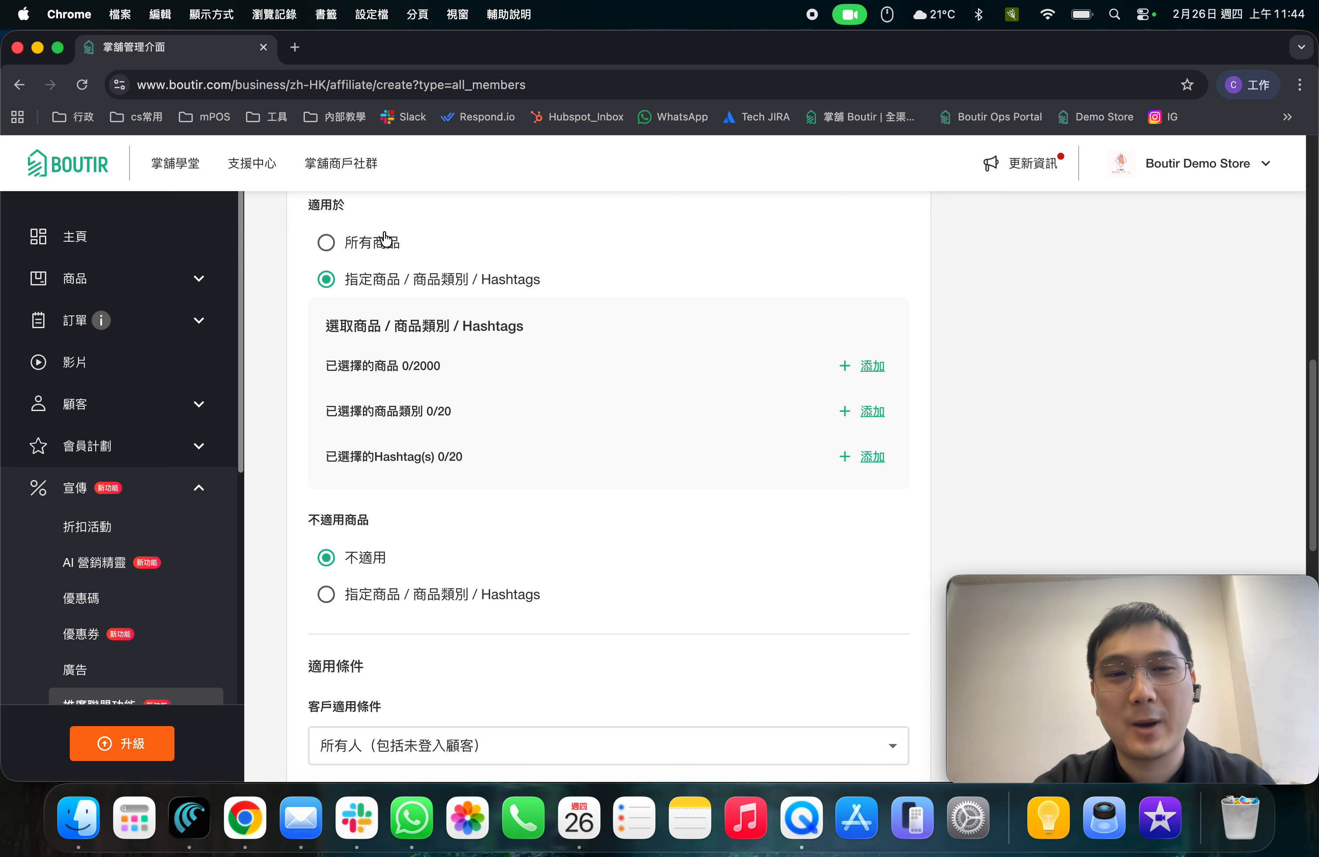
{"action": "left_click", "coordinate": [385, 251]}
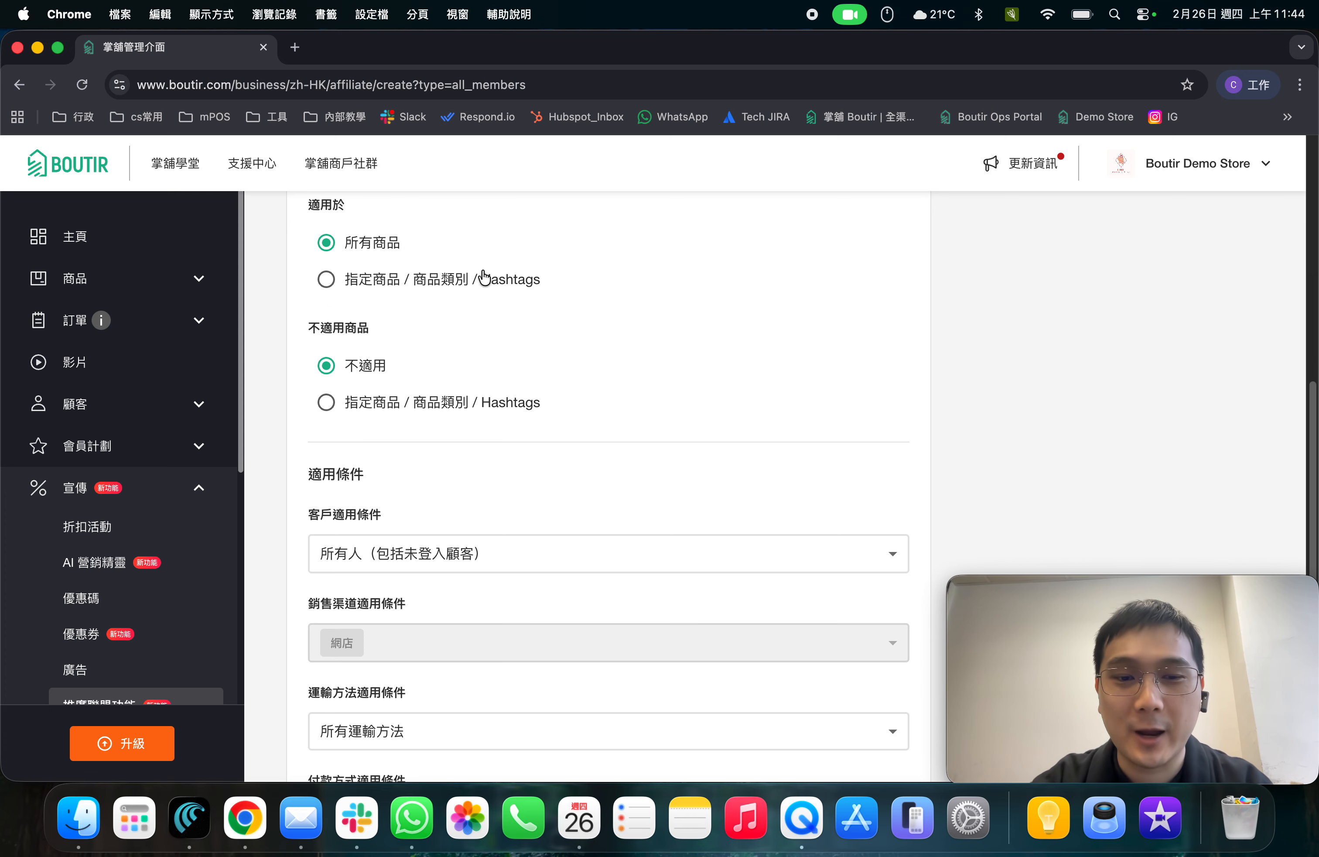
Set the coupon's 客戶適用條件 to 所有會員.
{"action": "scroll", "coordinate": [501, 286], "scroll_direction": "down", "scroll_amount": 5}
{"action": "left_click", "coordinate": [512, 303]}
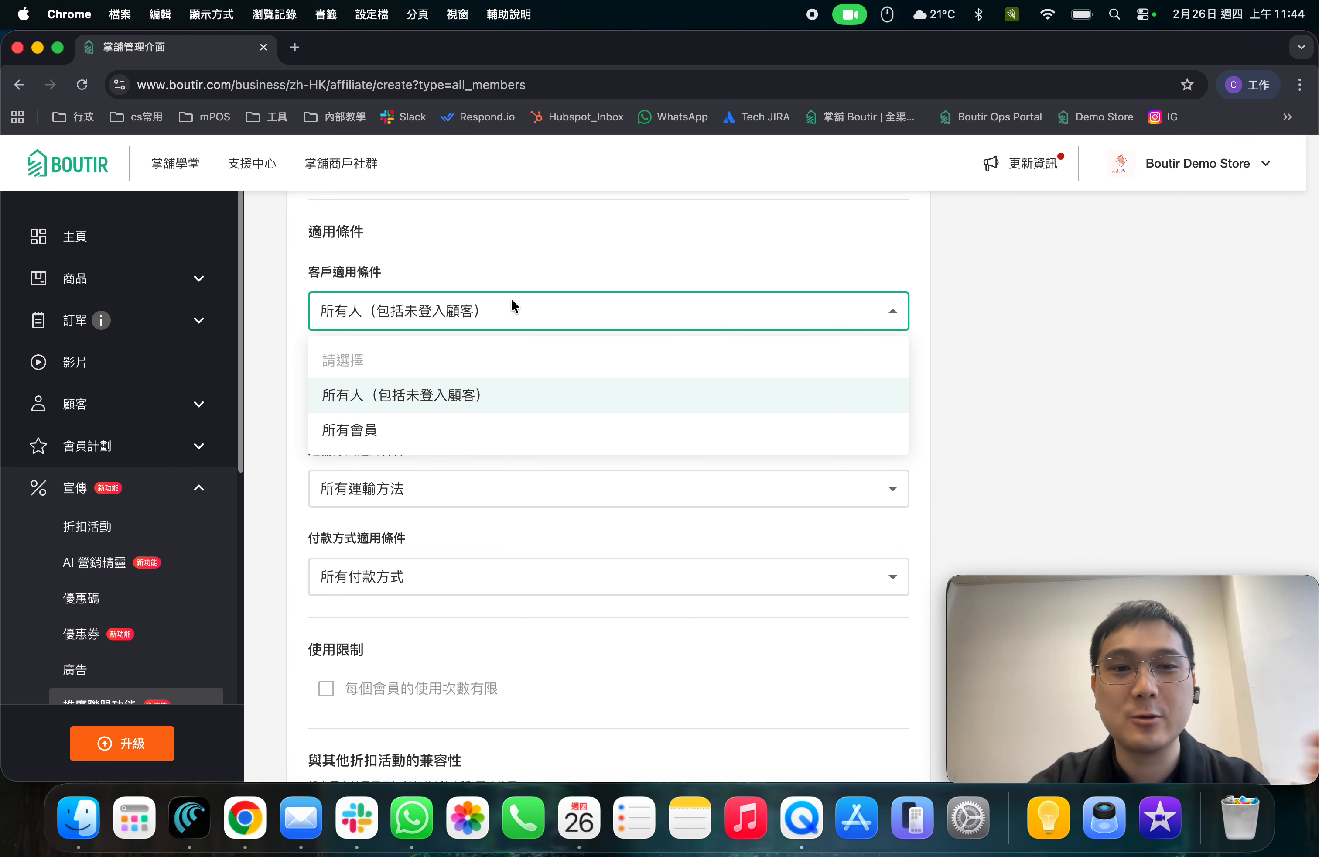
{"action": "left_click", "coordinate": [433, 442]}
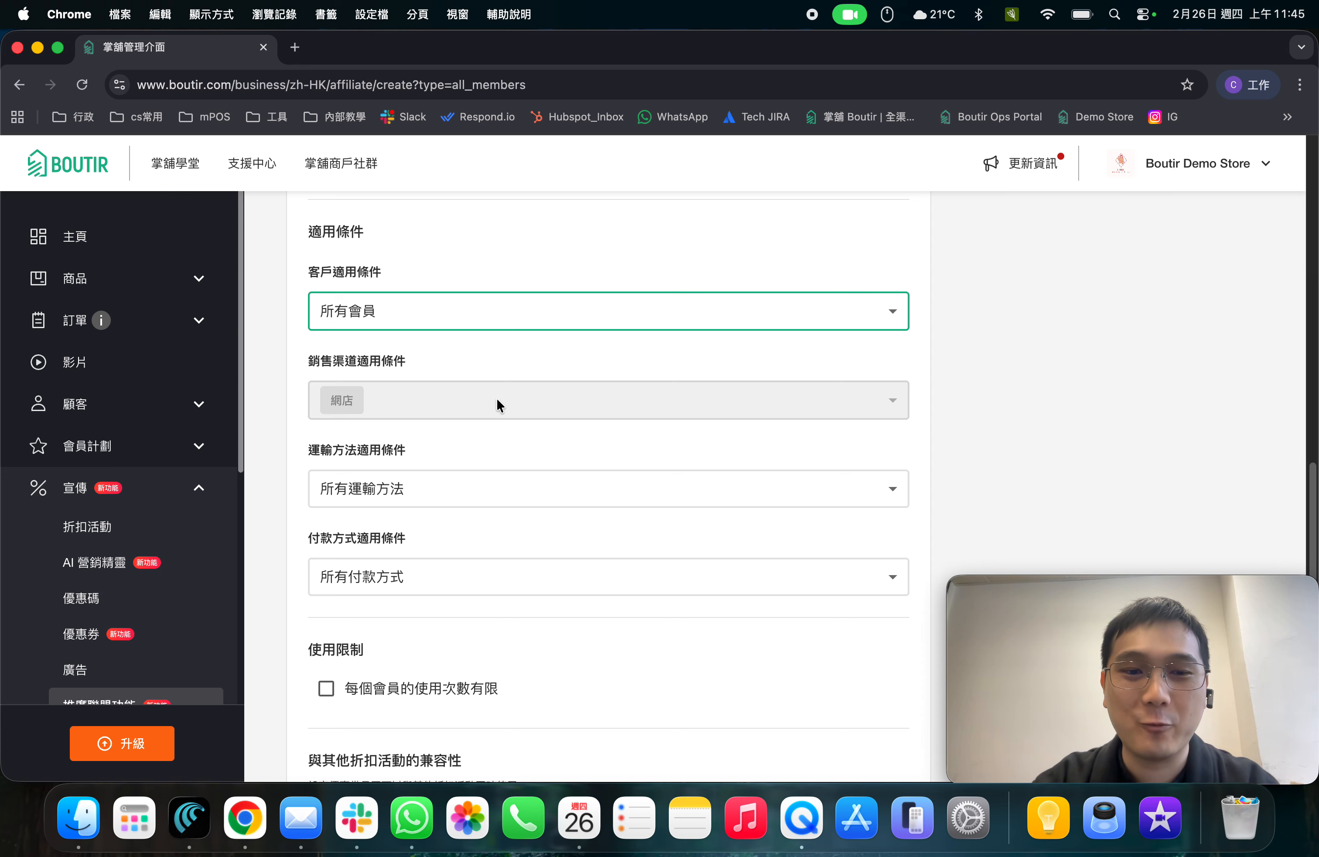
Review the coupon's 運輸方法適用條件 and 付款方式適用條件 options, keeping all shipping and payment methods.
{"action": "left_click", "coordinate": [441, 487]}
{"action": "left_click", "coordinate": [274, 446]}
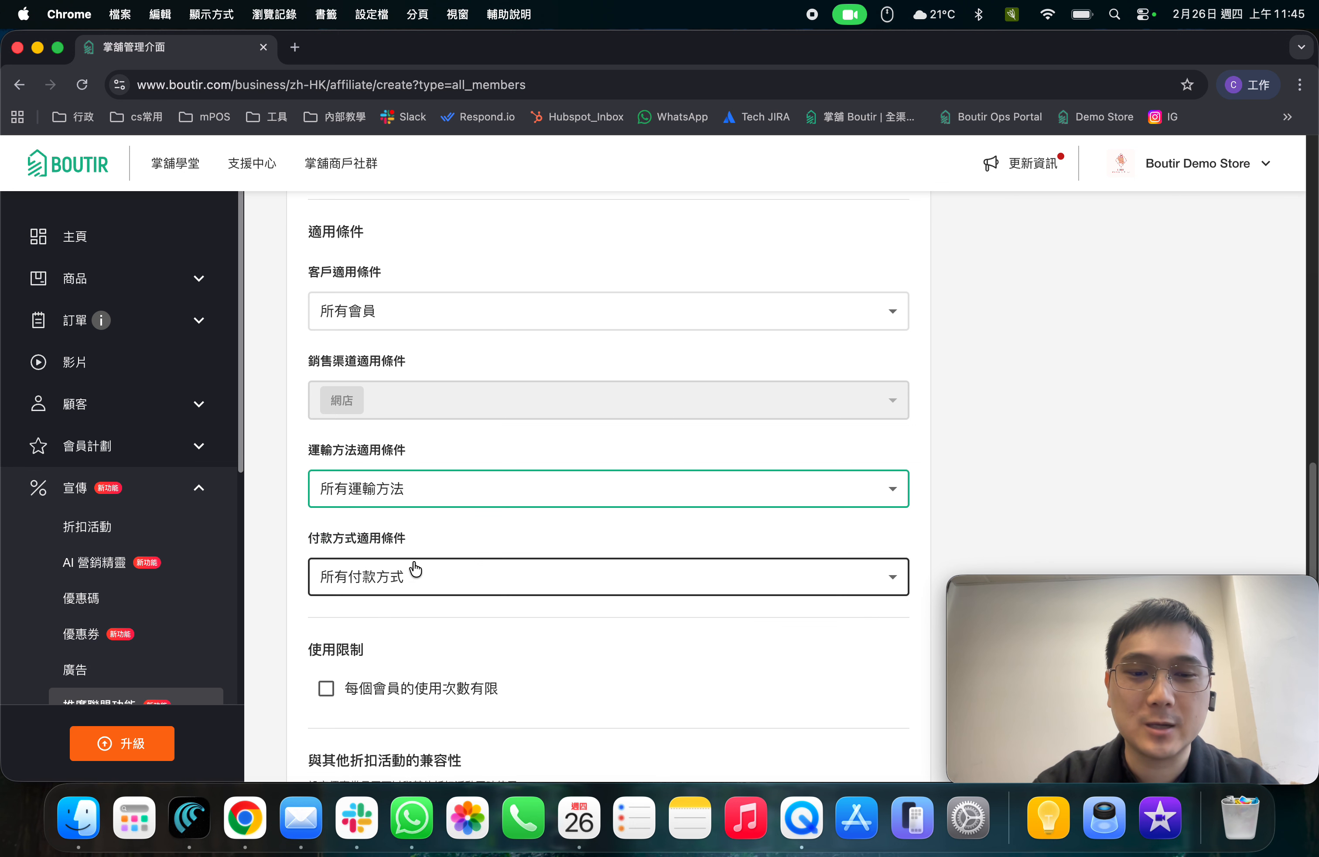
{"action": "left_click", "coordinate": [500, 565]}
{"action": "left_click", "coordinate": [965, 420]}
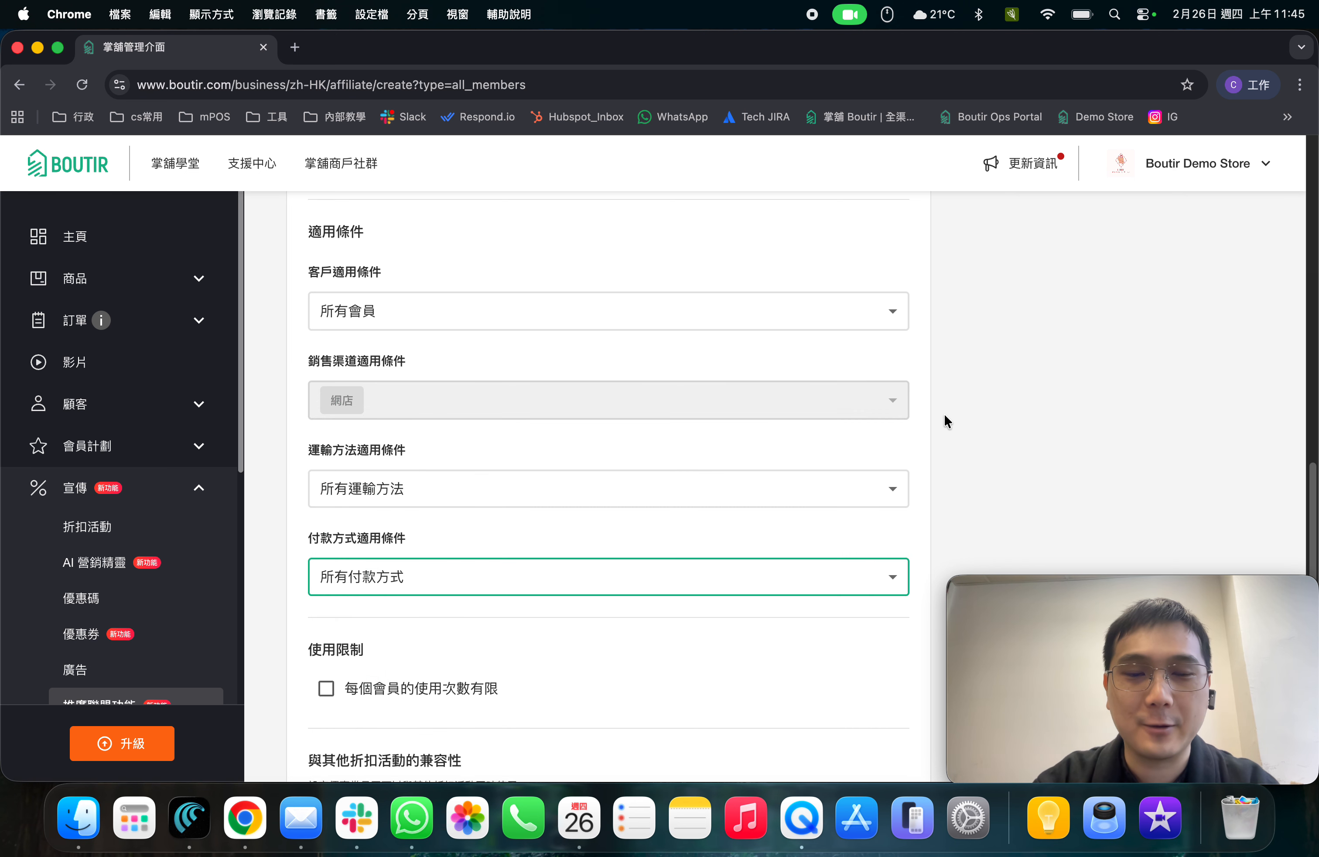
Try enabling the 每個會員的使用次數有限 usage limit for the coupon and switch it off again.
{"action": "scroll", "coordinate": [787, 441], "scroll_direction": "down", "scroll_amount": 5}
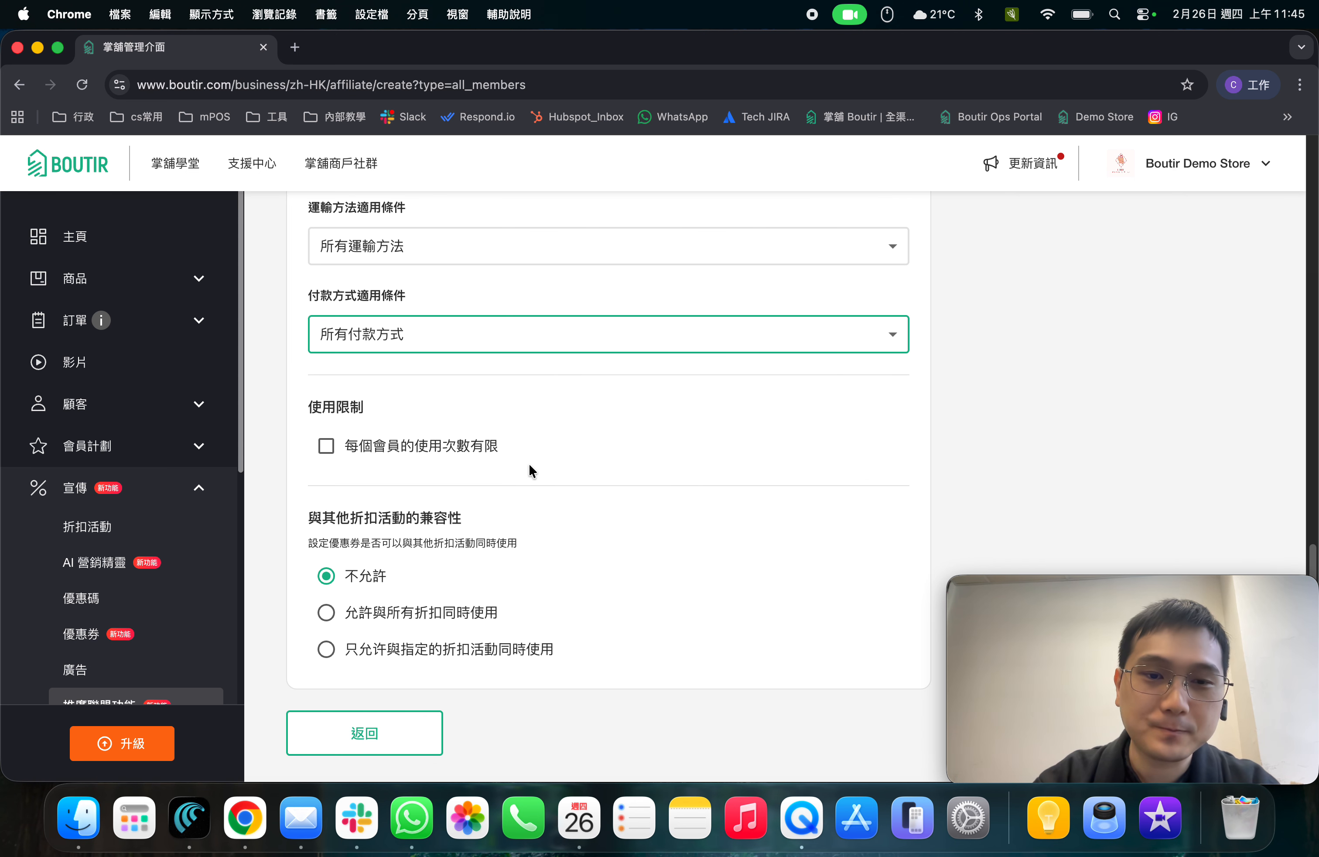
{"action": "left_click", "coordinate": [383, 456]}
{"action": "left_click", "coordinate": [383, 457]}
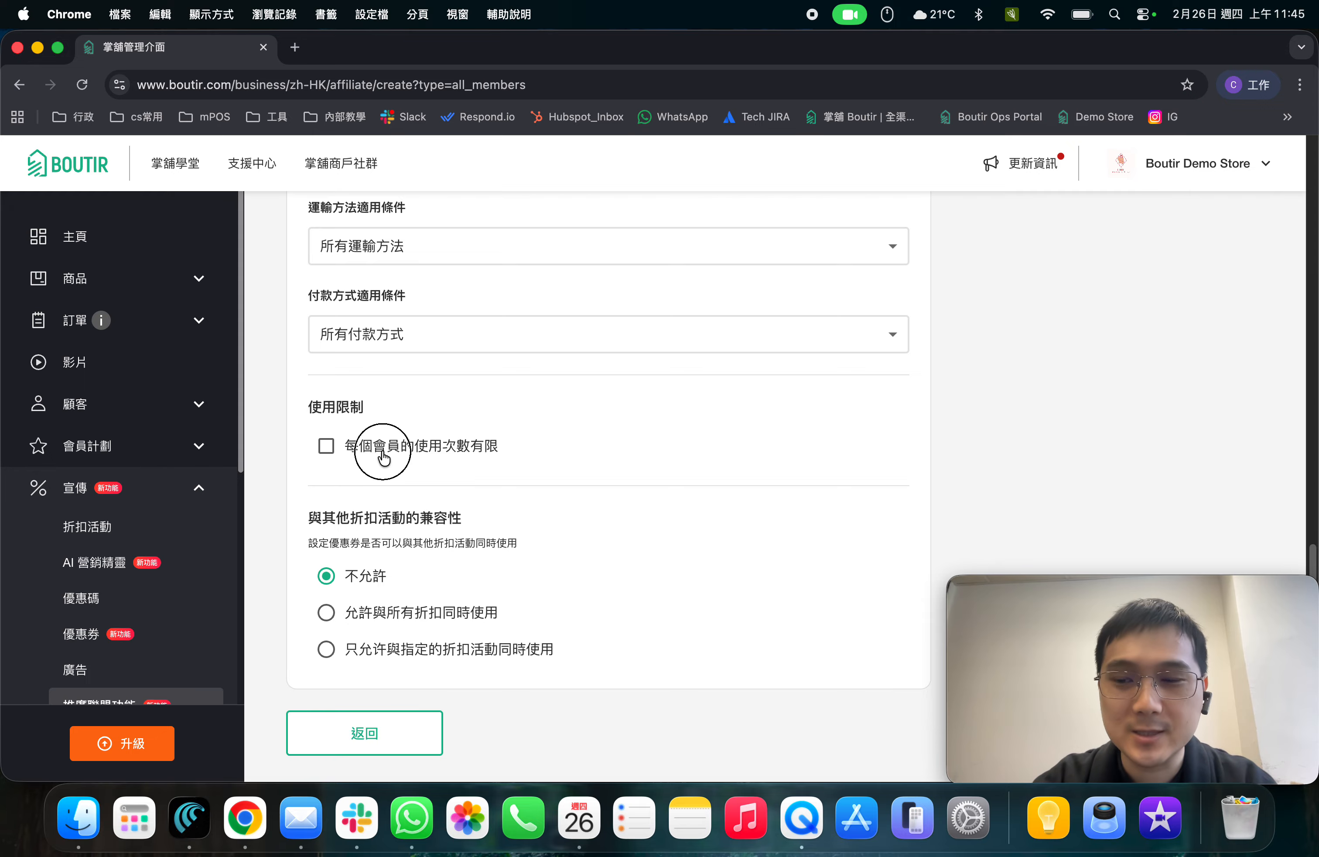
{"action": "left_click", "coordinate": [384, 454]}
{"action": "left_click", "coordinate": [384, 455]}
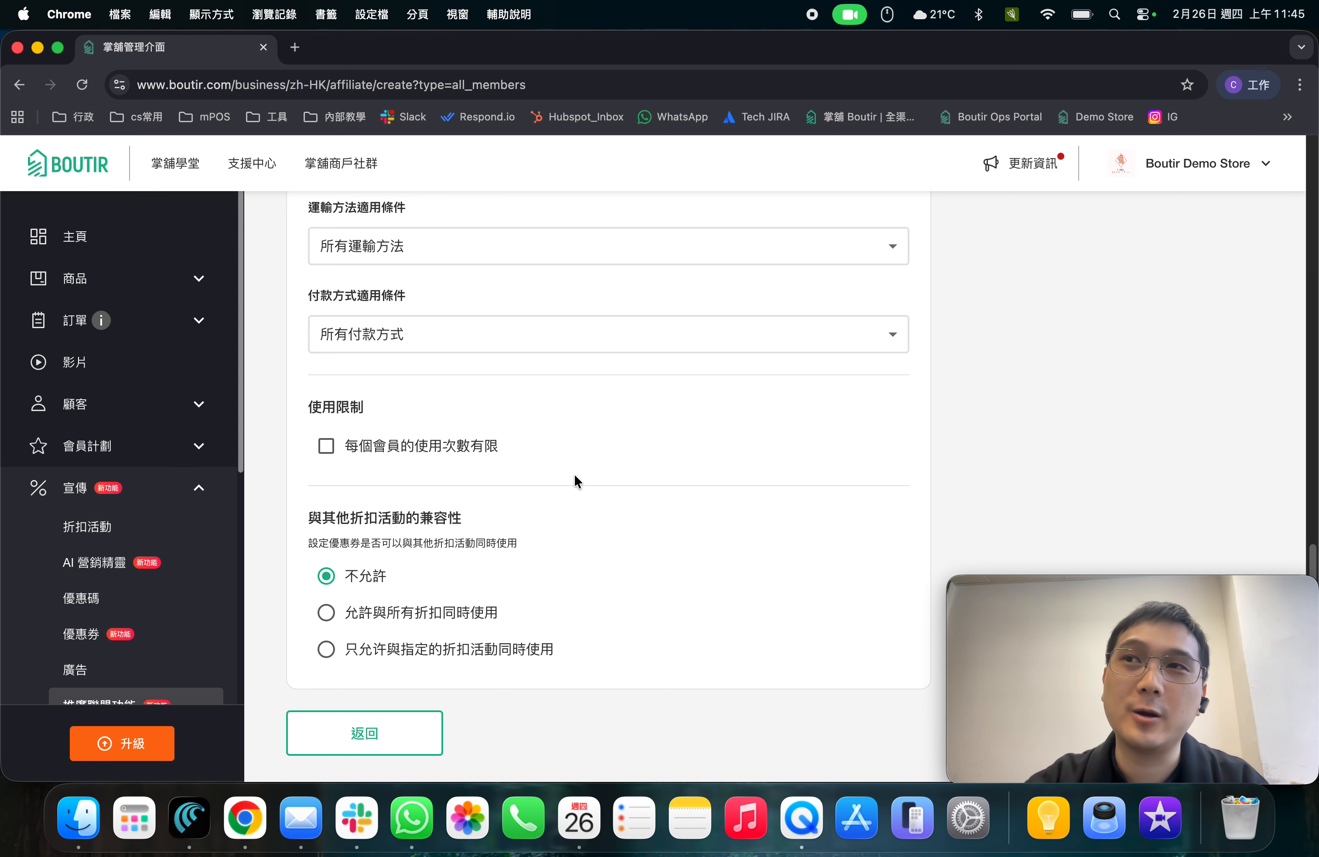
Try the coupon compatibility choices 允許與所有折扣同時使用 and 只允许與指定的折扣活動同時使用, examining the specified discount activities.
{"action": "scroll", "coordinate": [577, 479], "scroll_direction": "down", "scroll_amount": 3}
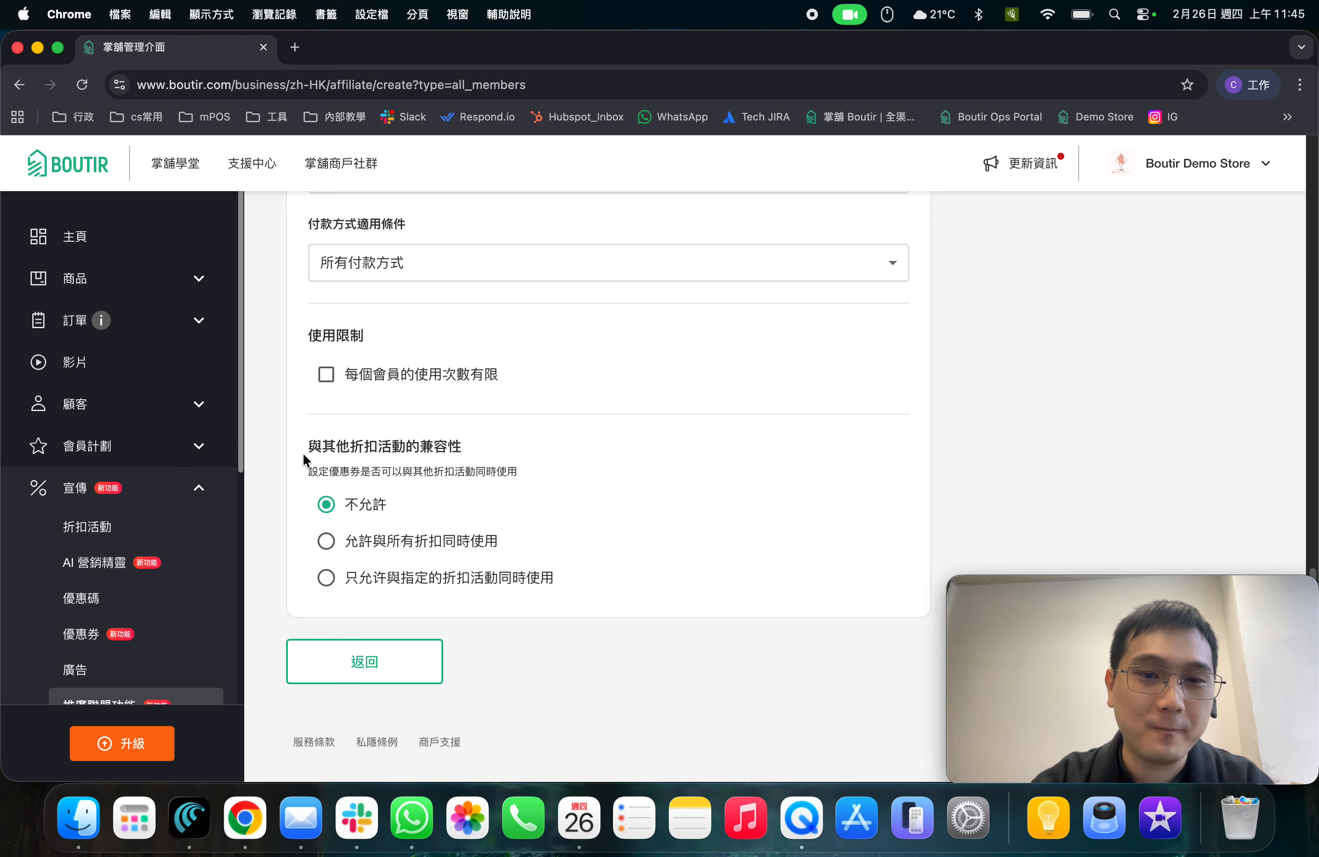
{"action": "left_click_drag", "start_coordinate": [303, 453], "coordinate": [455, 450]}
{"action": "left_click", "coordinate": [455, 450]}
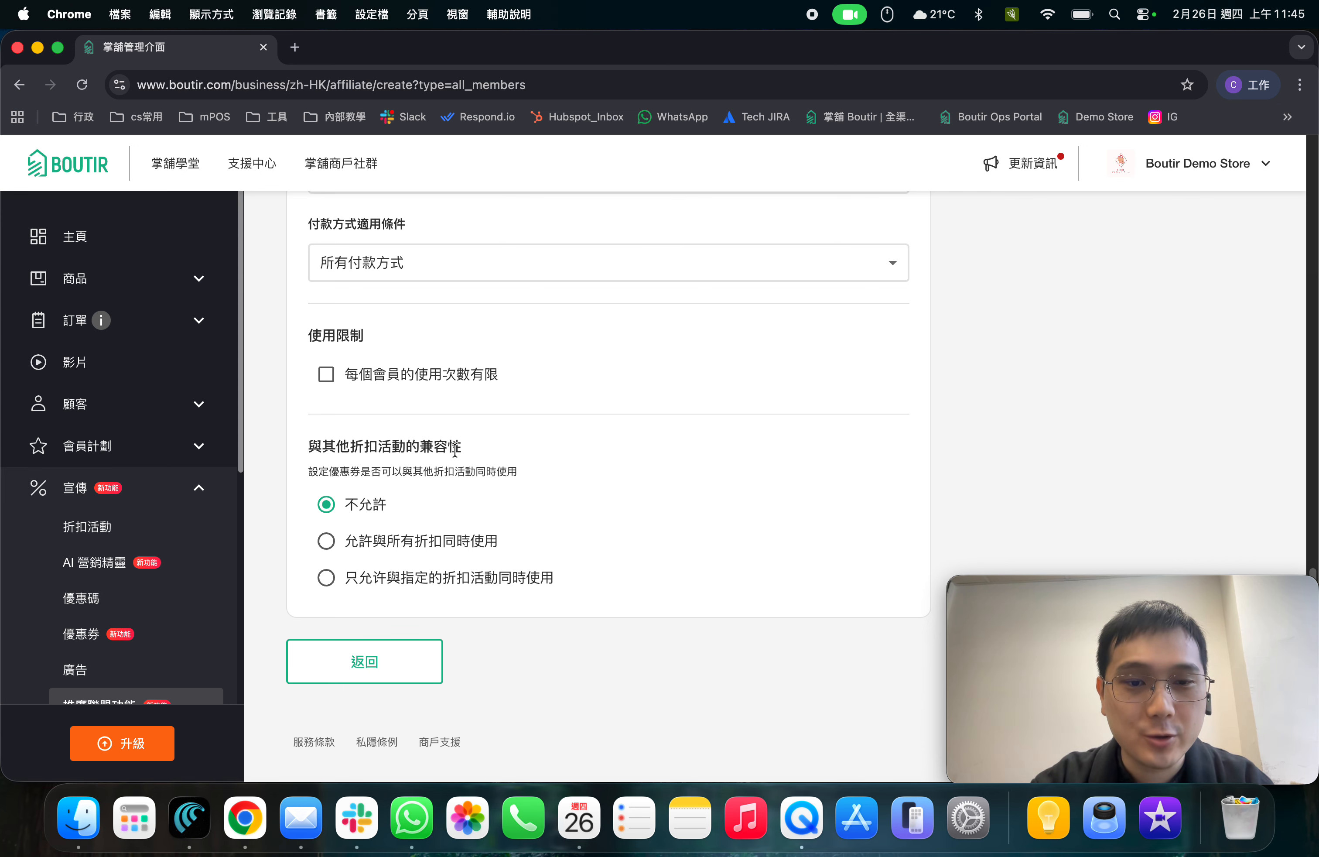
{"action": "left_click", "coordinate": [406, 578]}
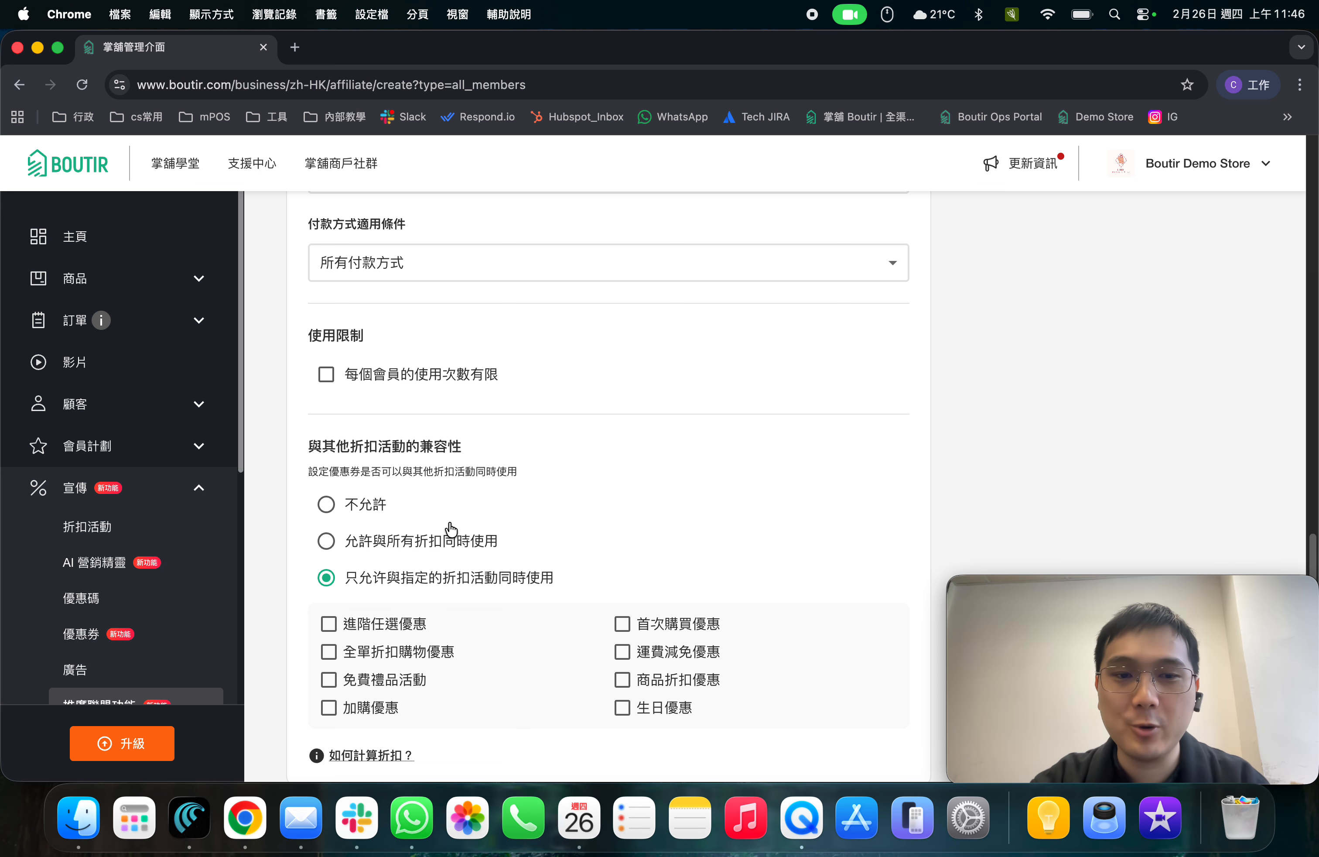
{"action": "left_click", "coordinate": [438, 552]}
{"action": "left_click", "coordinate": [445, 581]}
{"action": "left_click", "coordinate": [443, 543]}
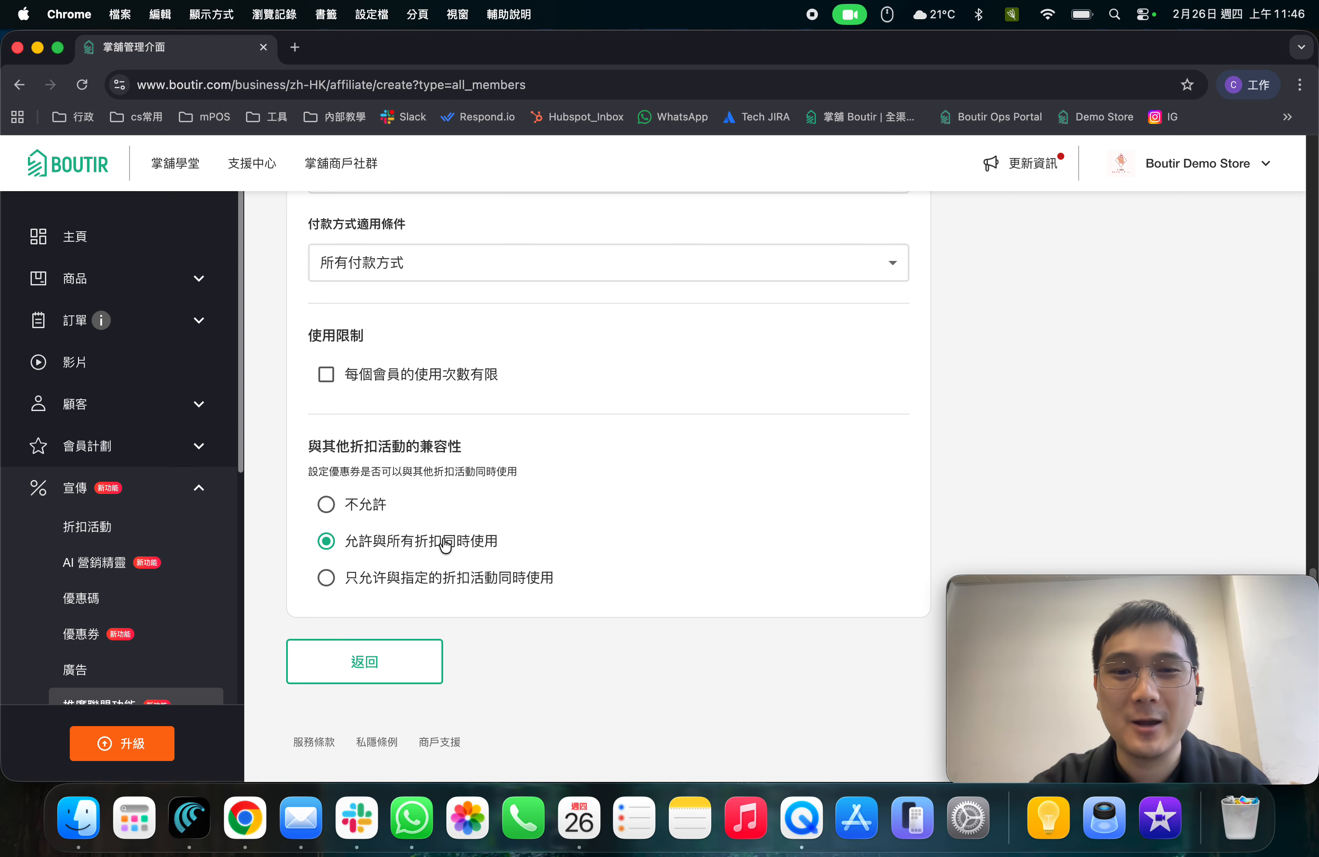
{"action": "left_click", "coordinate": [443, 578]}
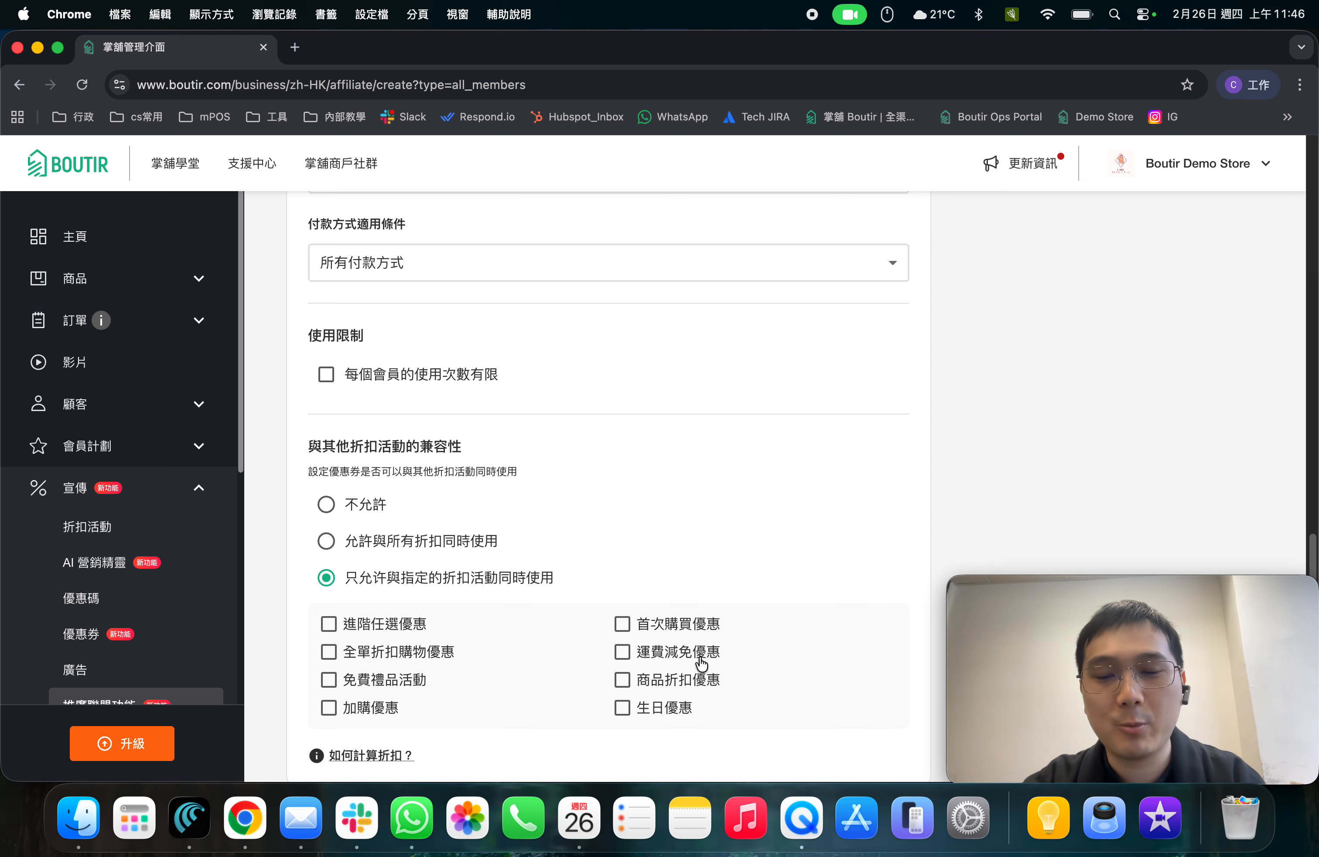
{"action": "left_click", "coordinate": [623, 652]}
{"action": "left_click", "coordinate": [623, 680]}
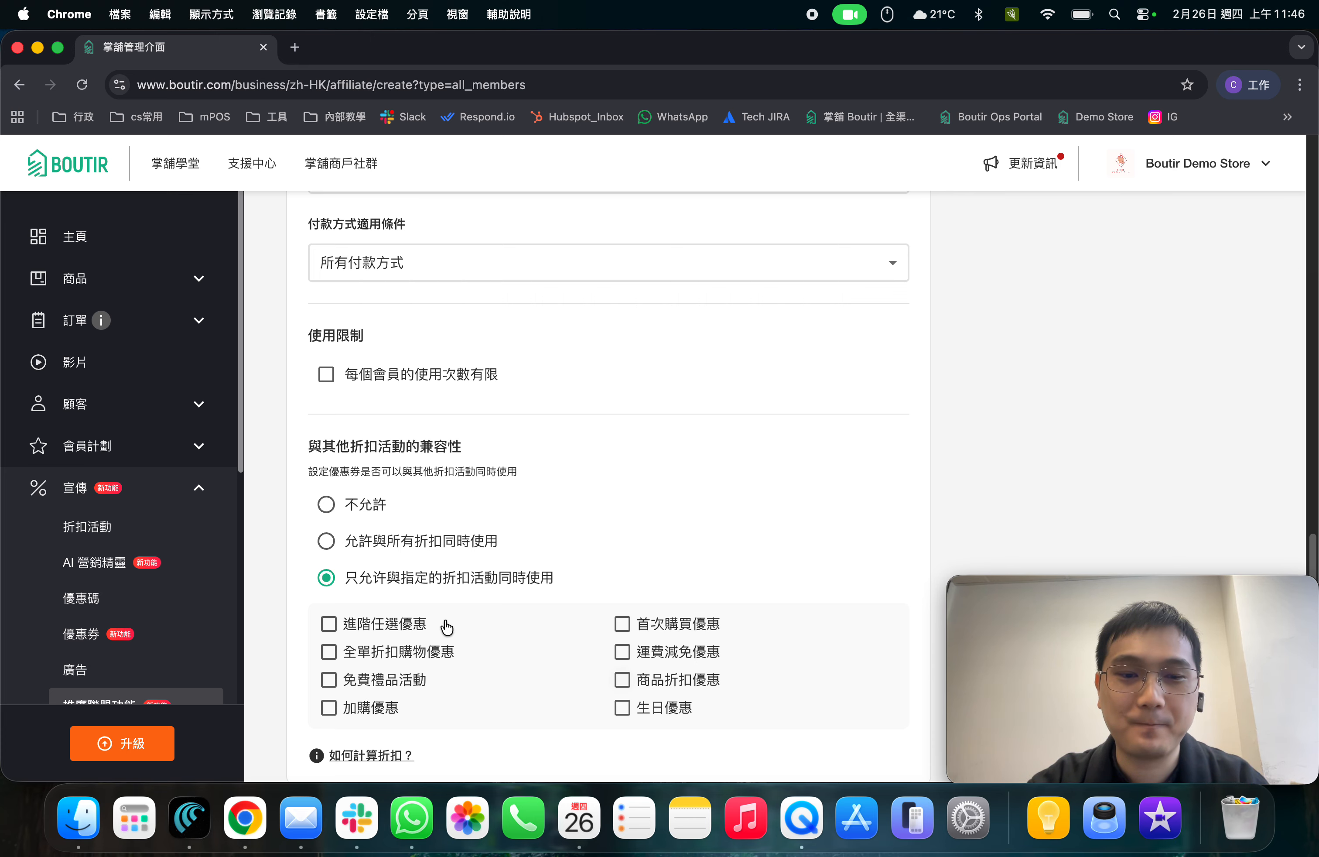
Set the coupon's compatibility to 允許與所有折扣同時使用 and submit the coupon settings.
{"action": "left_click", "coordinate": [403, 540]}
{"action": "left_click_drag", "start_coordinate": [1157, 694], "coordinate": [1118, 539]}
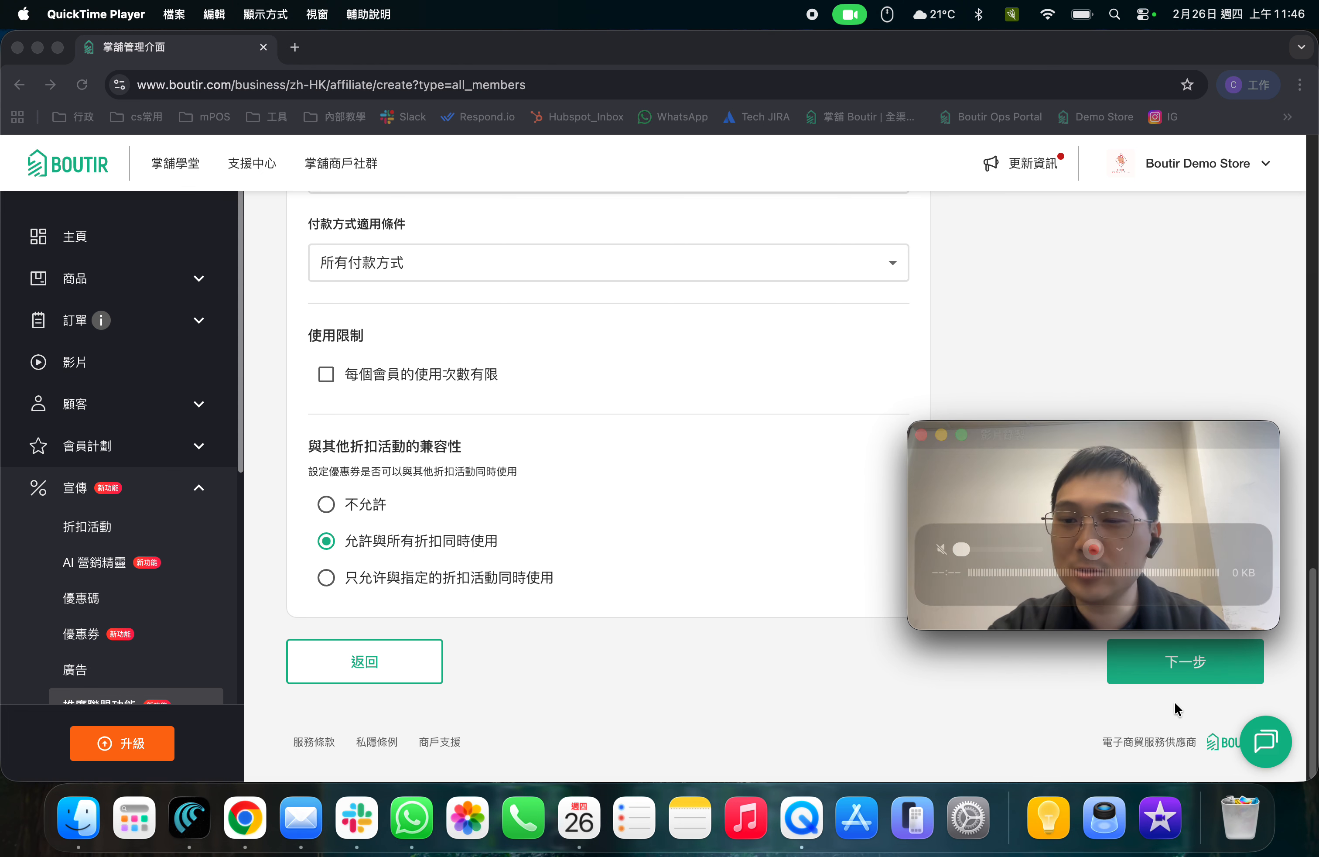
{"action": "left_click", "coordinate": [1182, 678]}
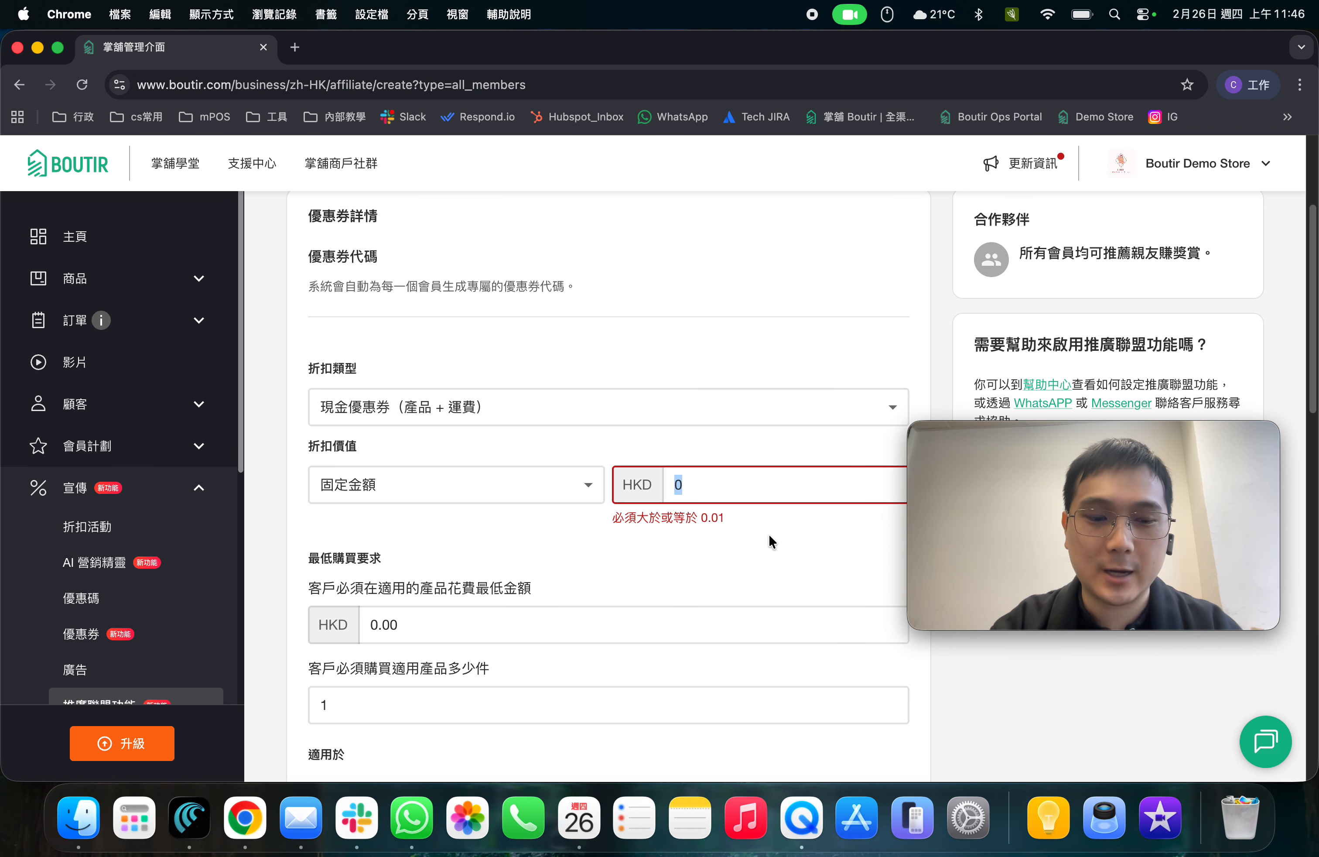
Set the coupon's fixed discount amount to HKD 10 and proceed to the terms and conditions stage.
{"action": "type", "text": "10"}
{"action": "scroll", "coordinate": [770, 540], "scroll_direction": "down", "scroll_amount": 10}
{"action": "left_click", "coordinate": [1171, 674]}
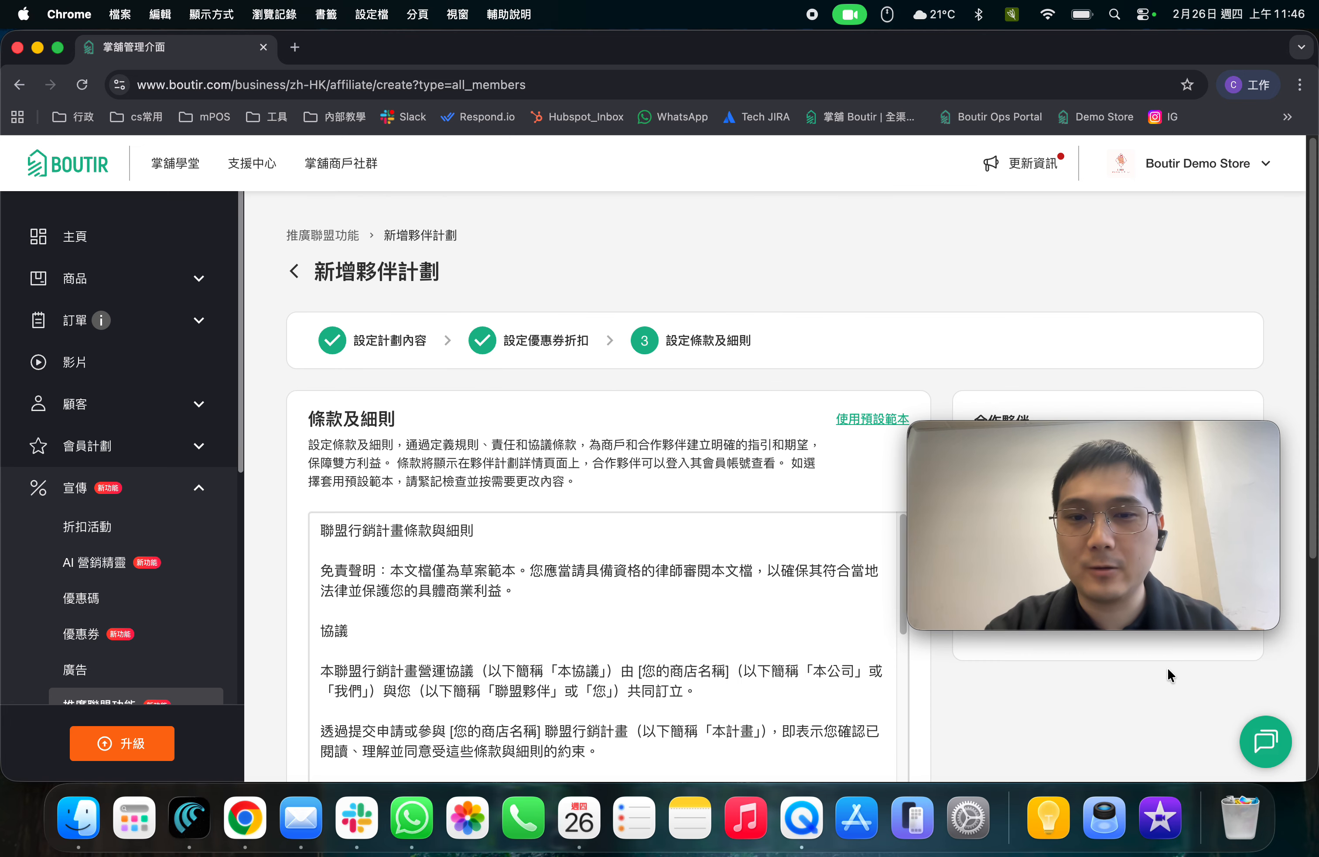
Move the video preview window away from the help card and read through the preset affiliate terms.
{"action": "left_click_drag", "start_coordinate": [1123, 422], "coordinate": [1155, 578]}
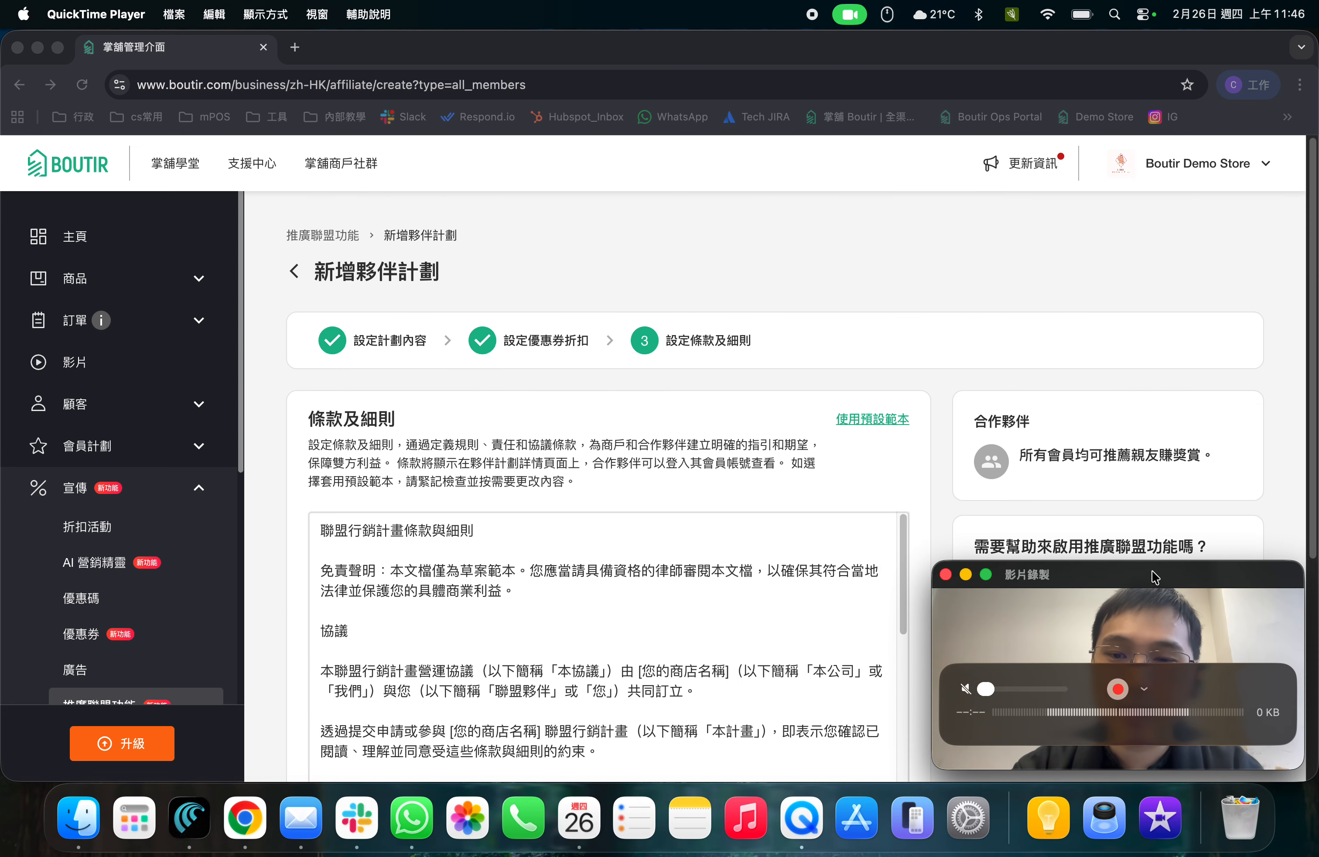
{"action": "scroll", "coordinate": [835, 393], "scroll_direction": "down", "scroll_amount": 10}
{"action": "scroll", "coordinate": [807, 440], "scroll_direction": "down", "scroll_amount": 2}
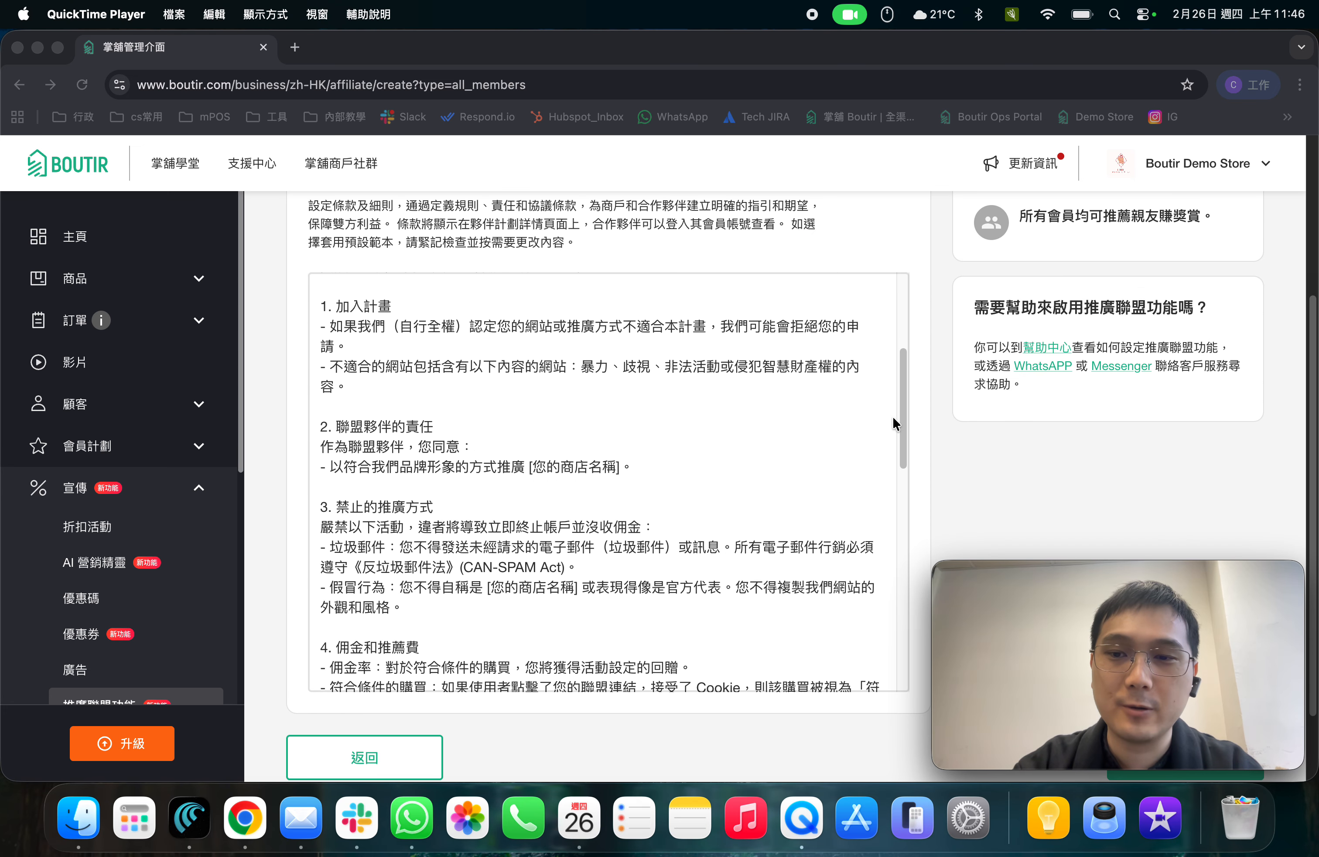
{"action": "left_click", "coordinate": [904, 384]}
{"action": "left_click_drag", "start_coordinate": [904, 384], "coordinate": [890, 277]}
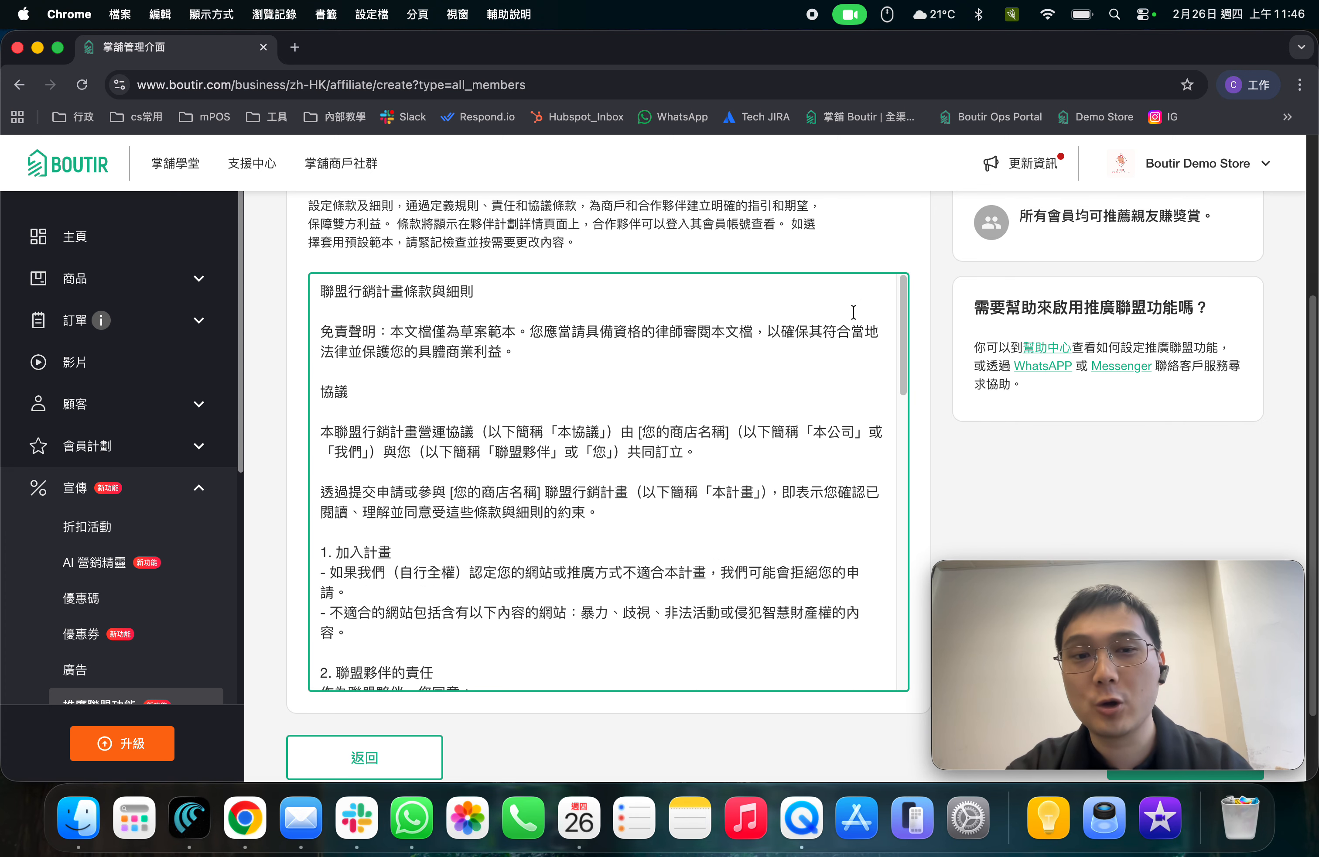
Delete the 免責聲明 draft-template paragraph and its leftover blank line above the 協議 section of the terms.
{"action": "mouse_move", "coordinate": [516, 352]}
{"action": "left_mouse_down"}
{"action": "mouse_move", "coordinate": [361, 338]}
{"action": "mouse_move", "coordinate": [521, 345]}
{"action": "mouse_move", "coordinate": [516, 315]}
{"action": "mouse_move", "coordinate": [531, 362]}
{"action": "left_mouse_up"}
{"action": "left_click", "coordinate": [320, 335]}
{"action": "key", "text": "BackSpace"}
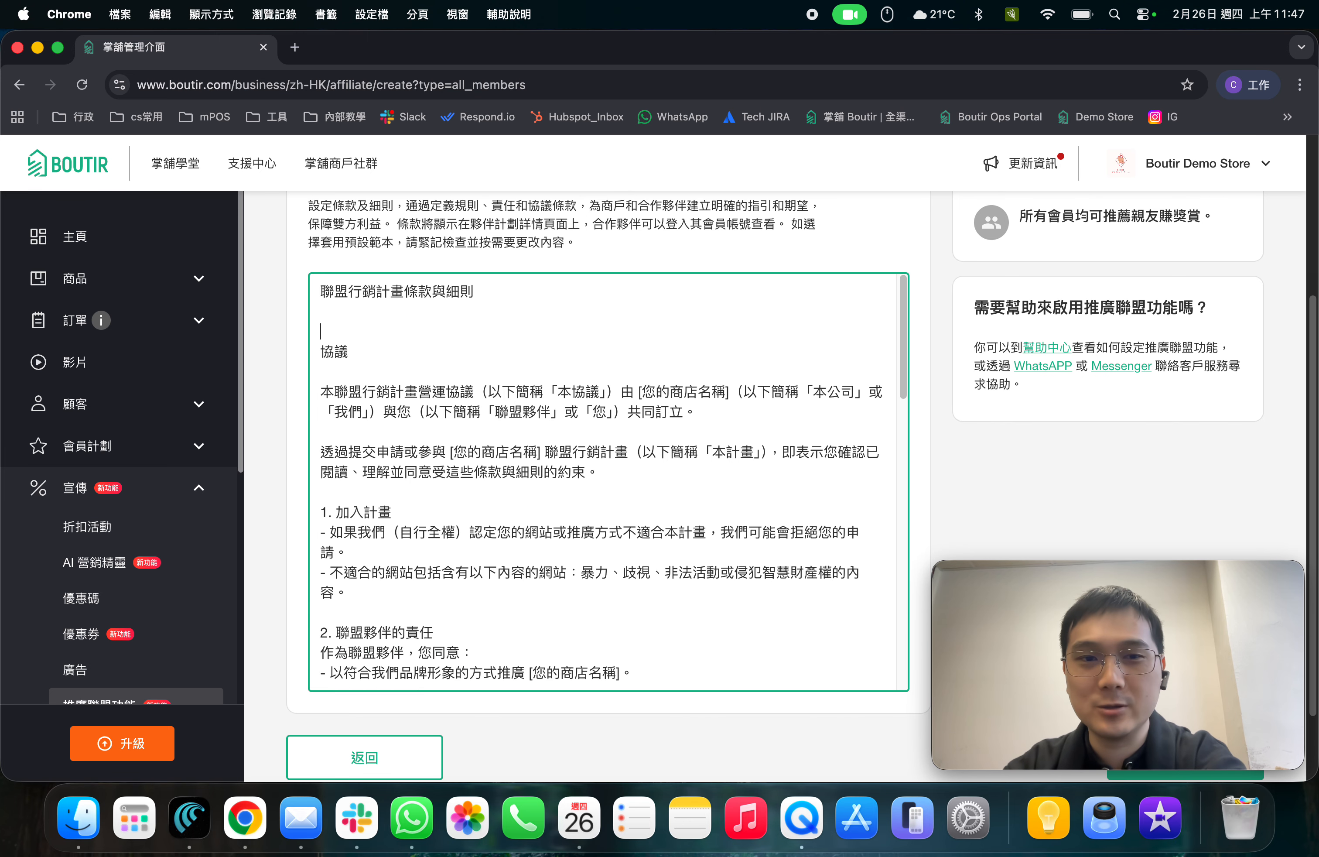
{"action": "key", "text": "BackSpace"}
Review the remaining terms through clause 12 準據法 and move the video preview window off the confirmation control.
{"action": "left_click_drag", "start_coordinate": [905, 348], "coordinate": [903, 640]}
{"action": "mouse_move", "coordinate": [1094, 626]}
{"action": "left_click_drag", "start_coordinate": [1093, 626], "coordinate": [1091, 558]}
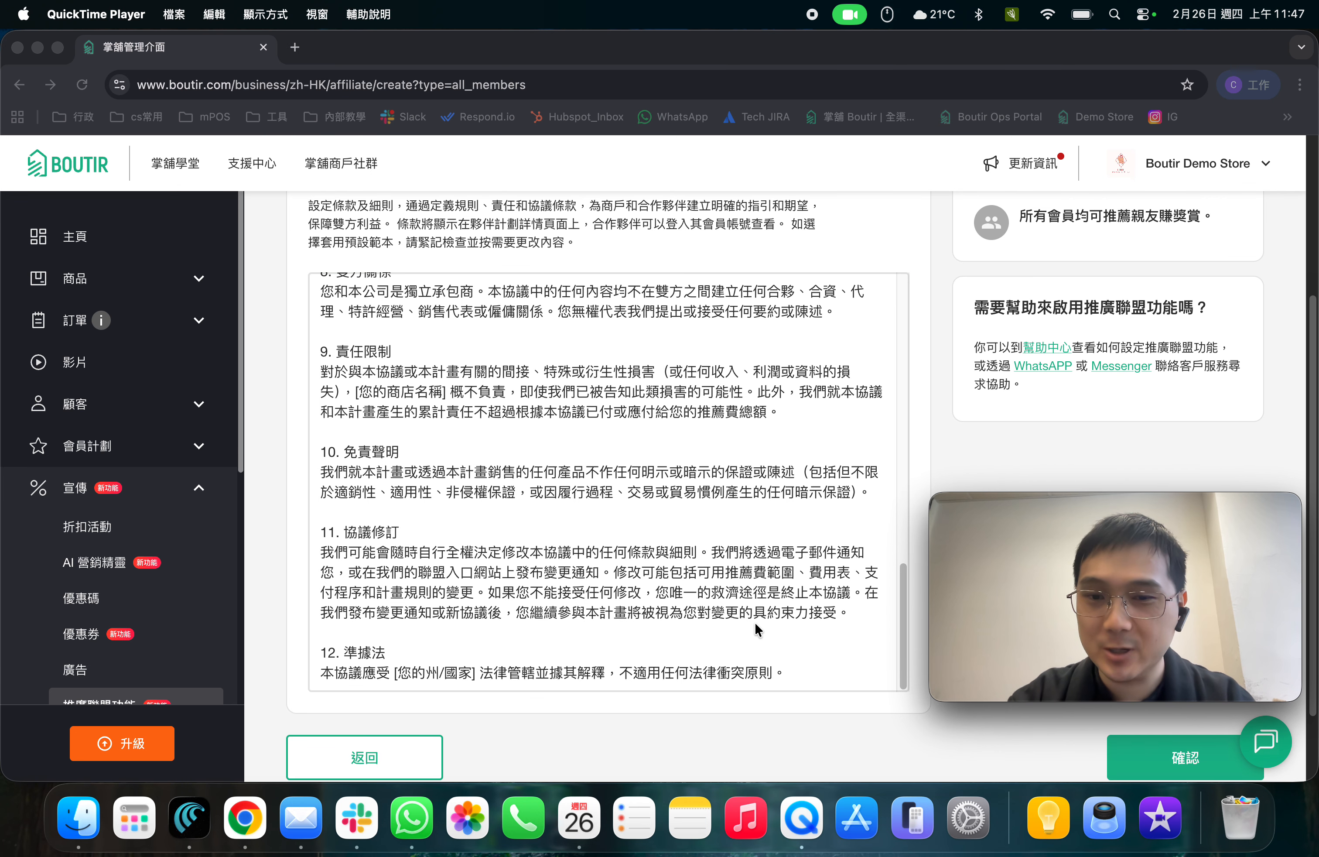
{"action": "scroll", "coordinate": [755, 614], "scroll_direction": "up", "scroll_amount": 15}
{"action": "scroll", "coordinate": [700, 527], "scroll_direction": "down", "scroll_amount": 15}
Move the video preview window higher and confirm the terms to create the partner plan.
{"action": "mouse_move", "coordinate": [1108, 546]}
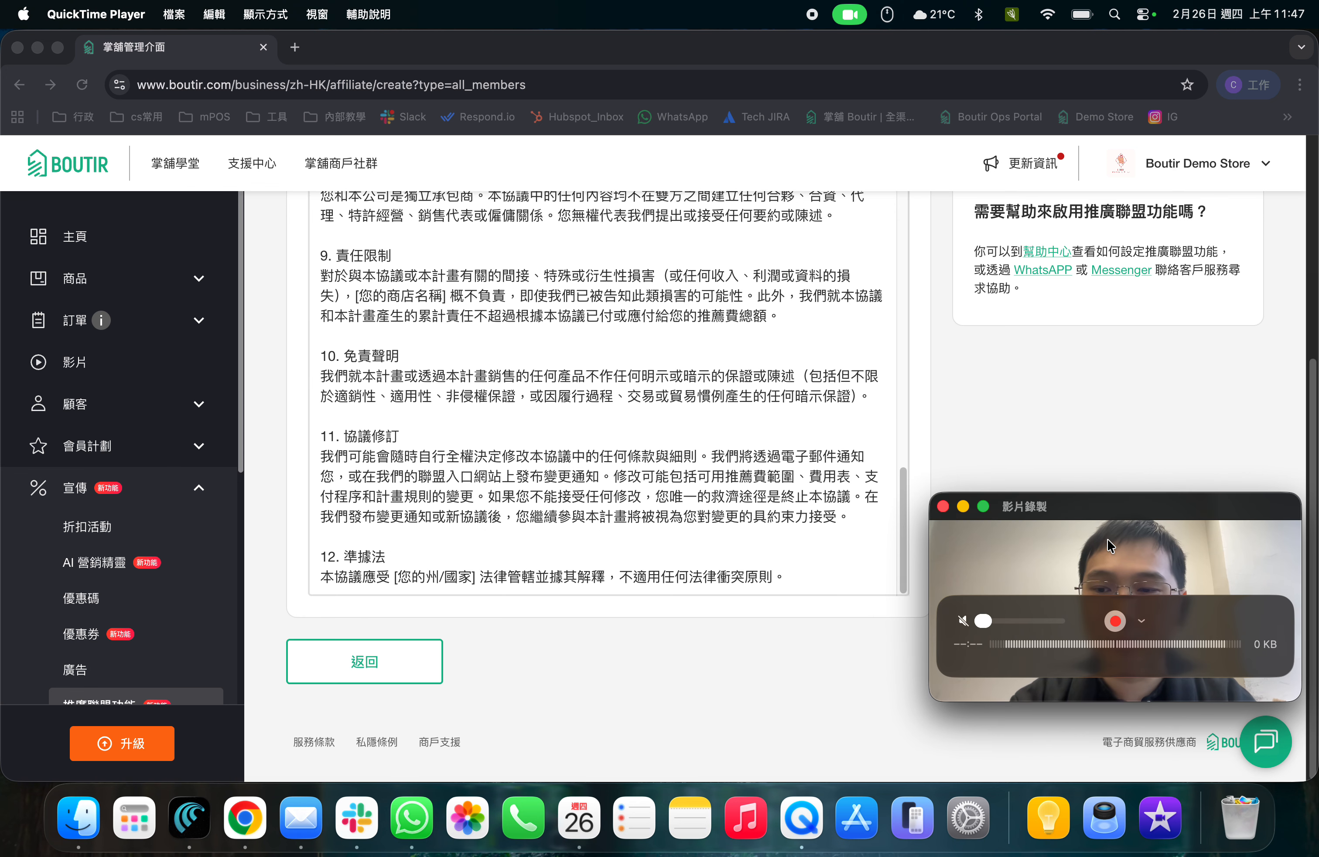
{"action": "left_click_drag", "start_coordinate": [1108, 546], "coordinate": [1098, 454]}
{"action": "left_click", "coordinate": [1170, 691]}
{"action": "left_click", "coordinate": [1167, 683]}
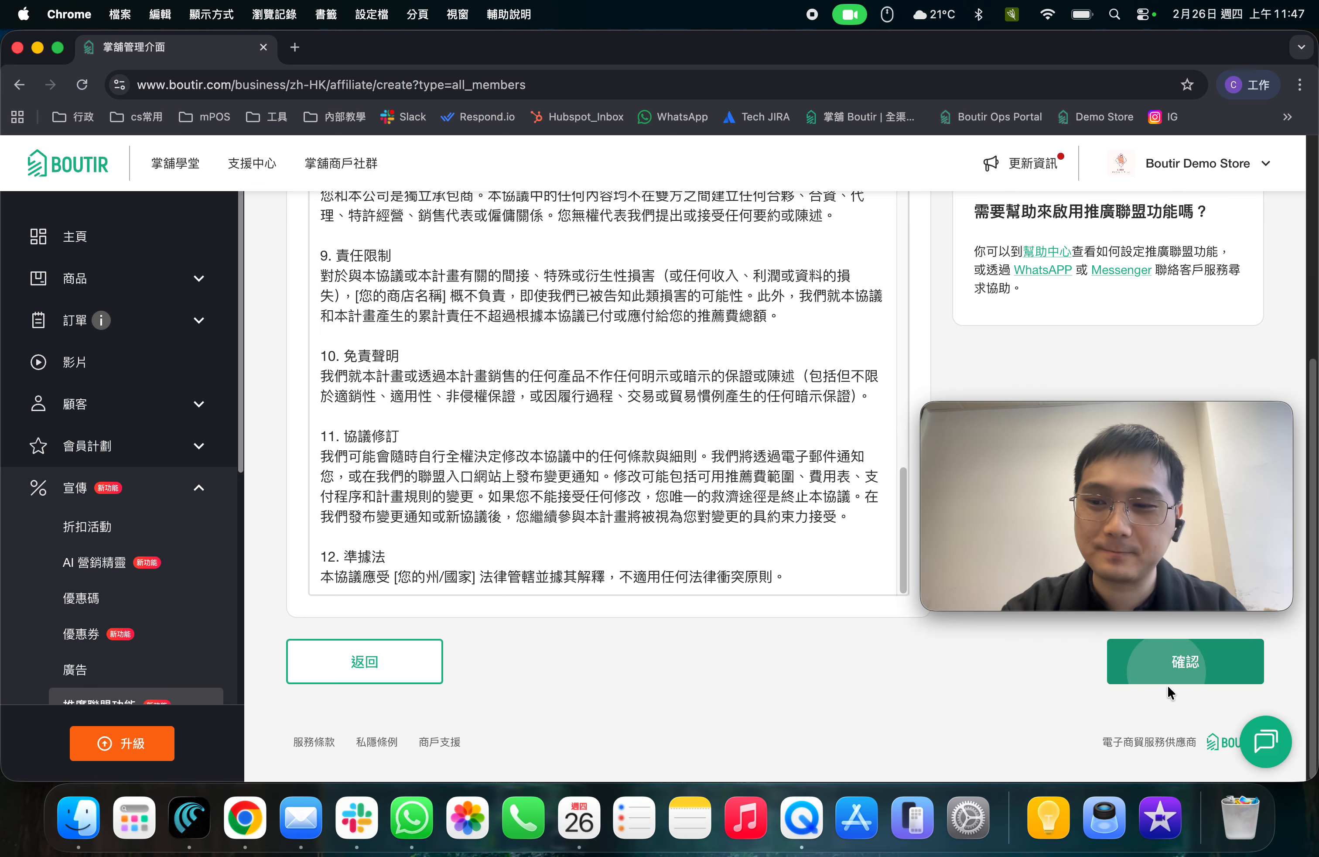
Move the video preview window clear of the success dialog and copy the 計劃詳情頁面 URL.
{"action": "mouse_move", "coordinate": [1158, 503]}
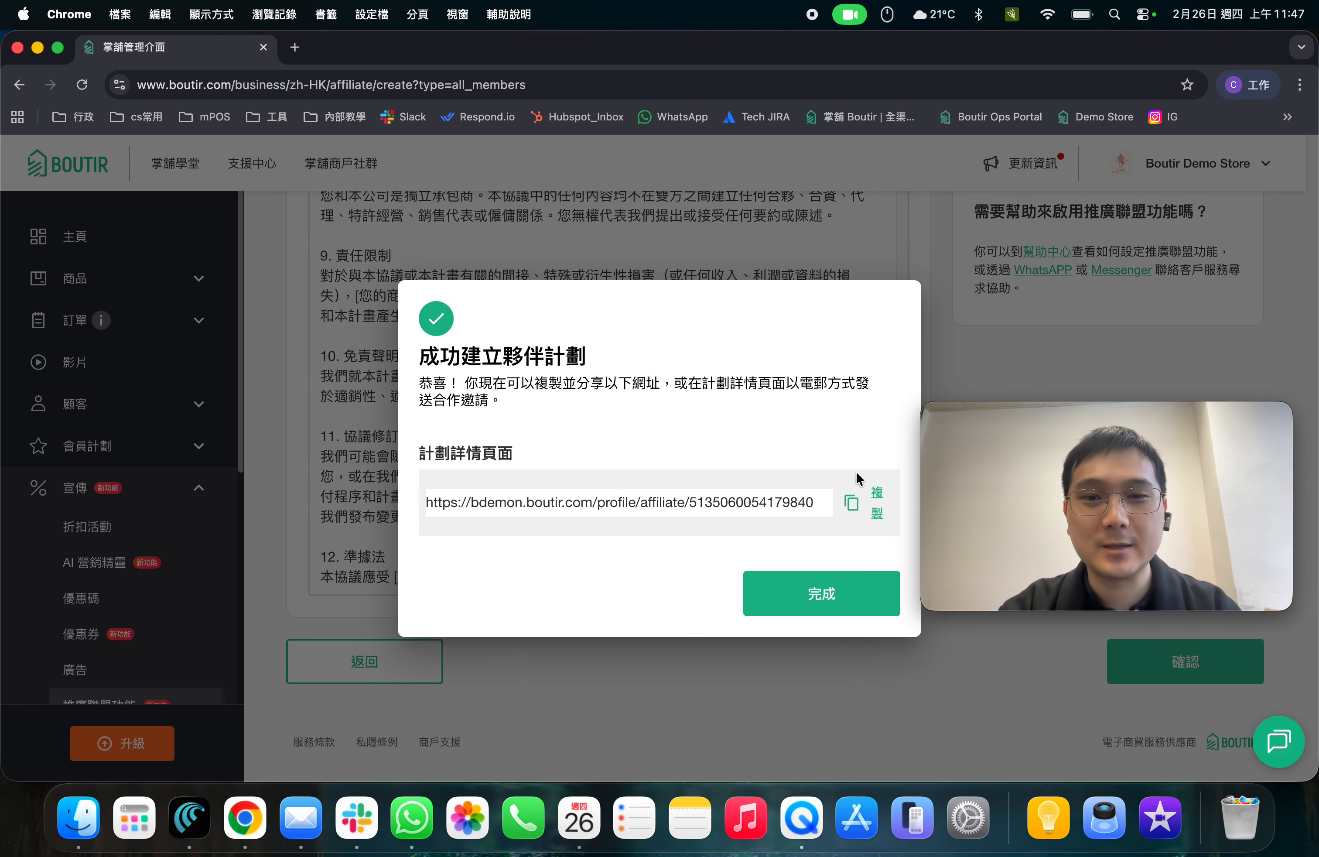
{"action": "left_click_drag", "start_coordinate": [953, 441], "coordinate": [973, 594]}
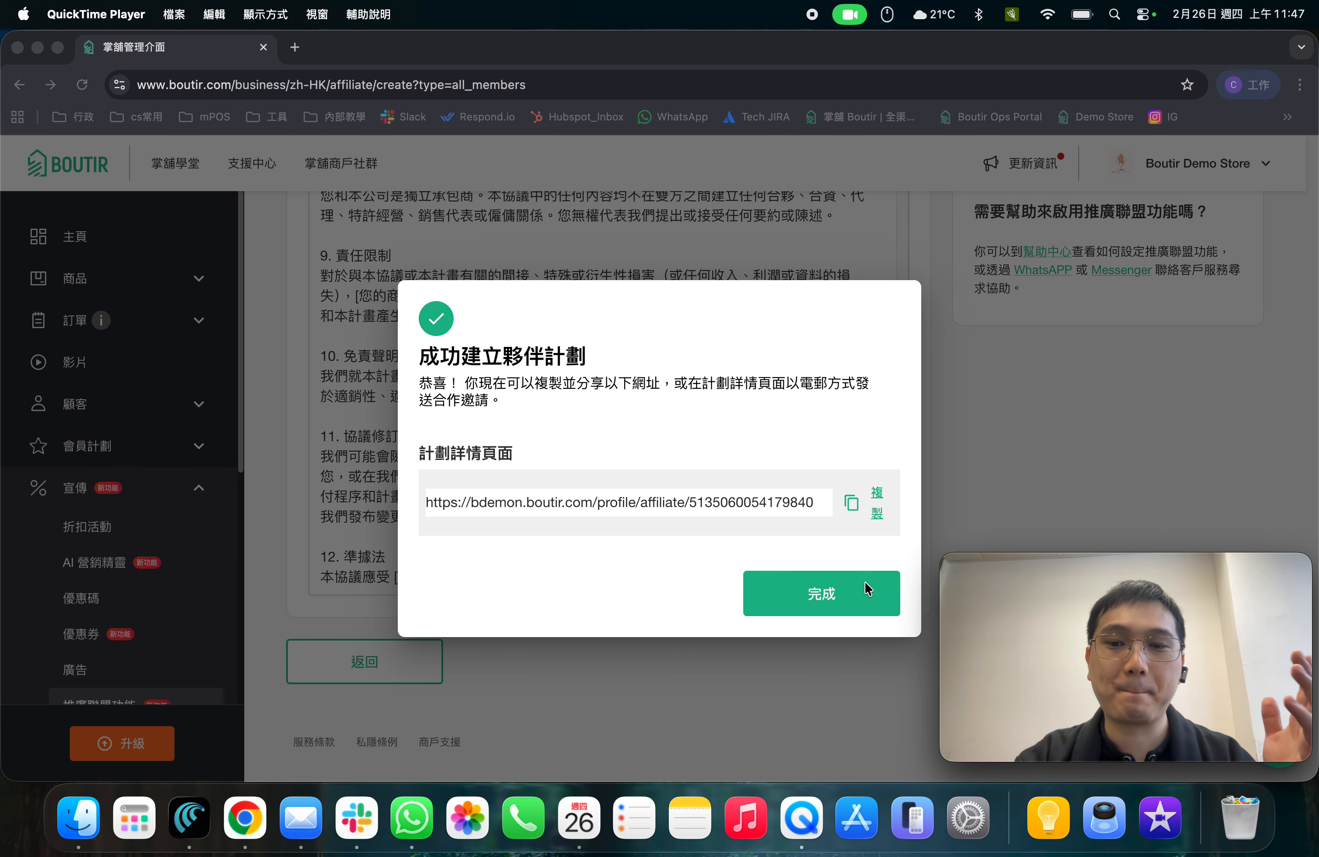
{"action": "left_click", "coordinate": [868, 503]}
{"action": "left_click", "coordinate": [867, 503]}
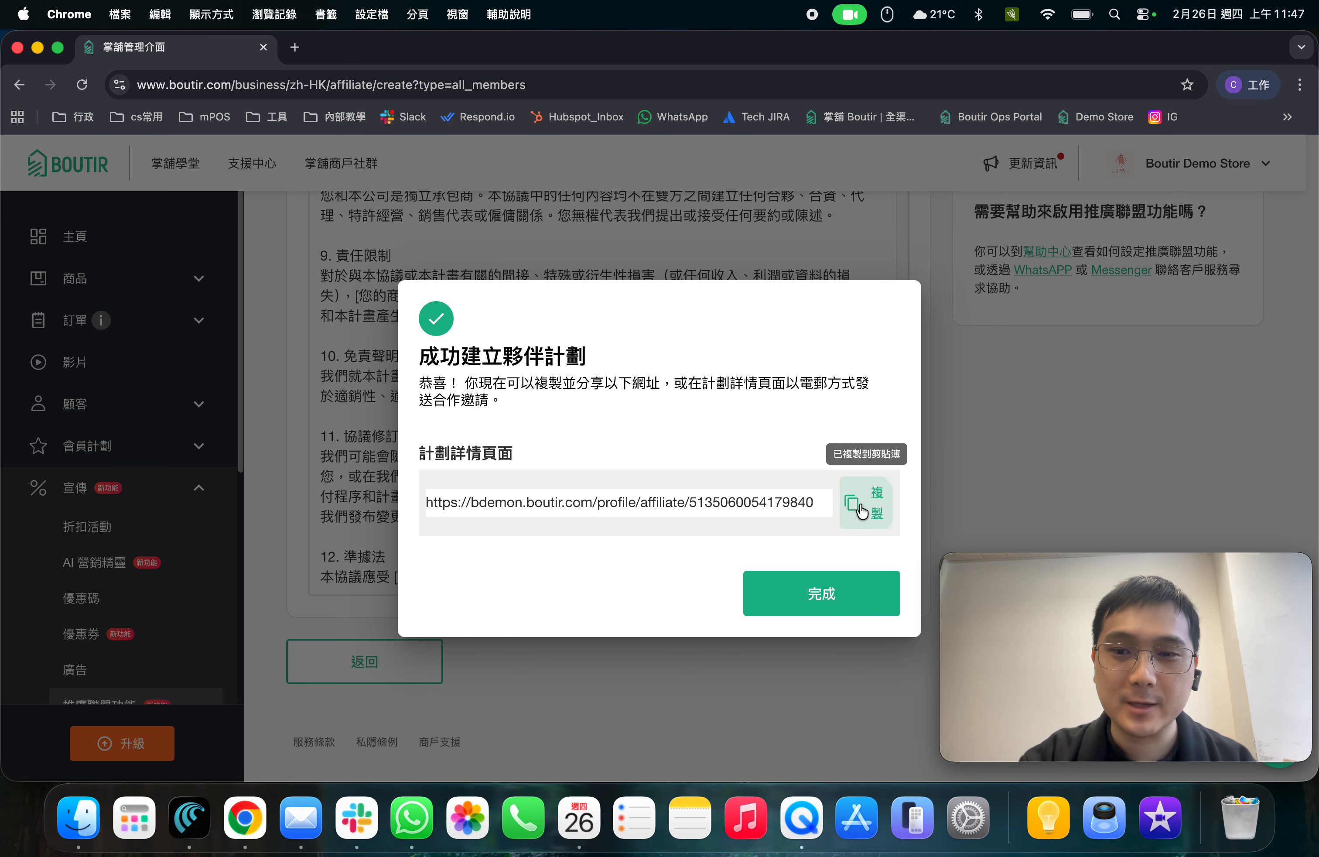
Open the copied plan details URL in a new browser tab and review the referrer and referee rewards.
{"action": "left_click", "coordinate": [294, 47]}
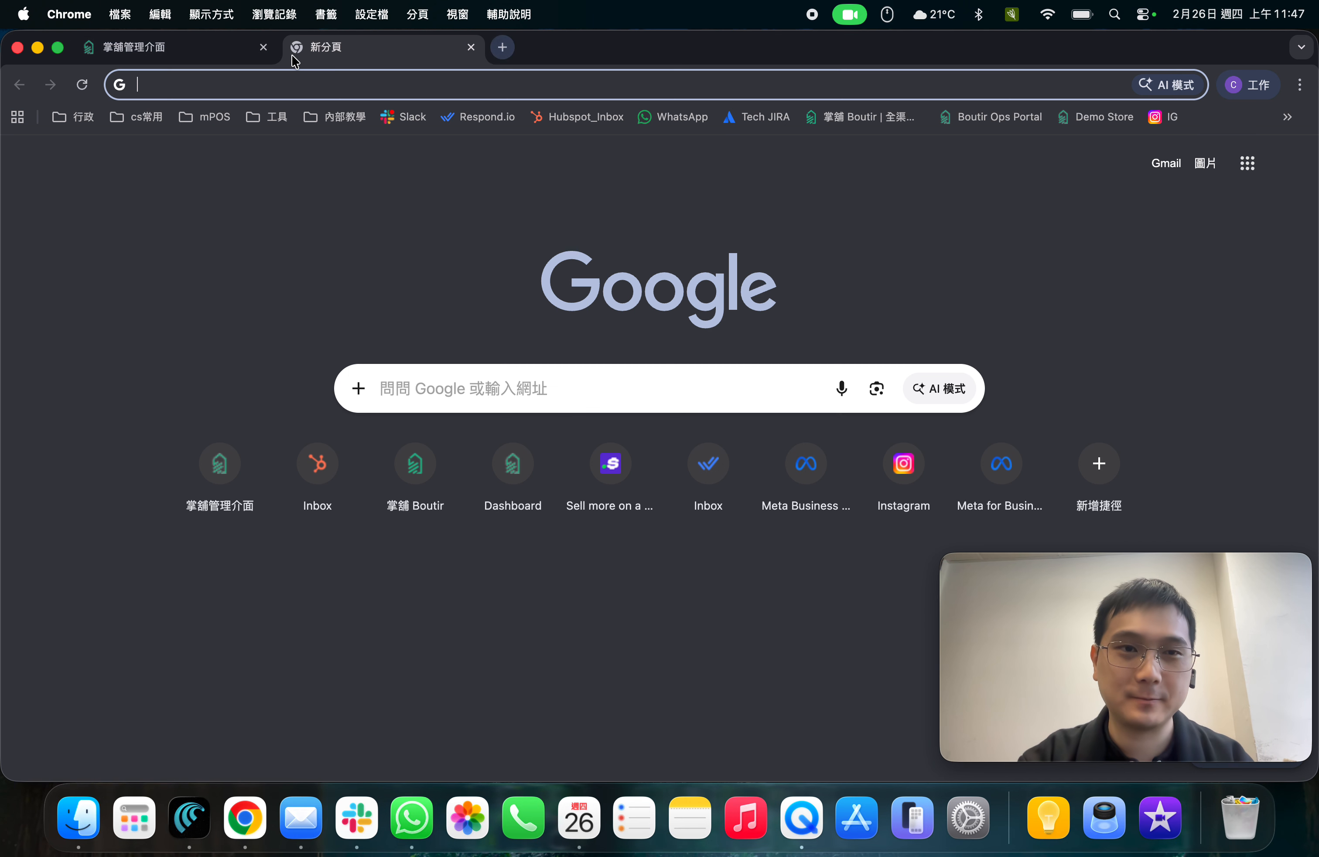
{"action": "key", "text": "super+v"}
{"action": "key", "text": "Return"}
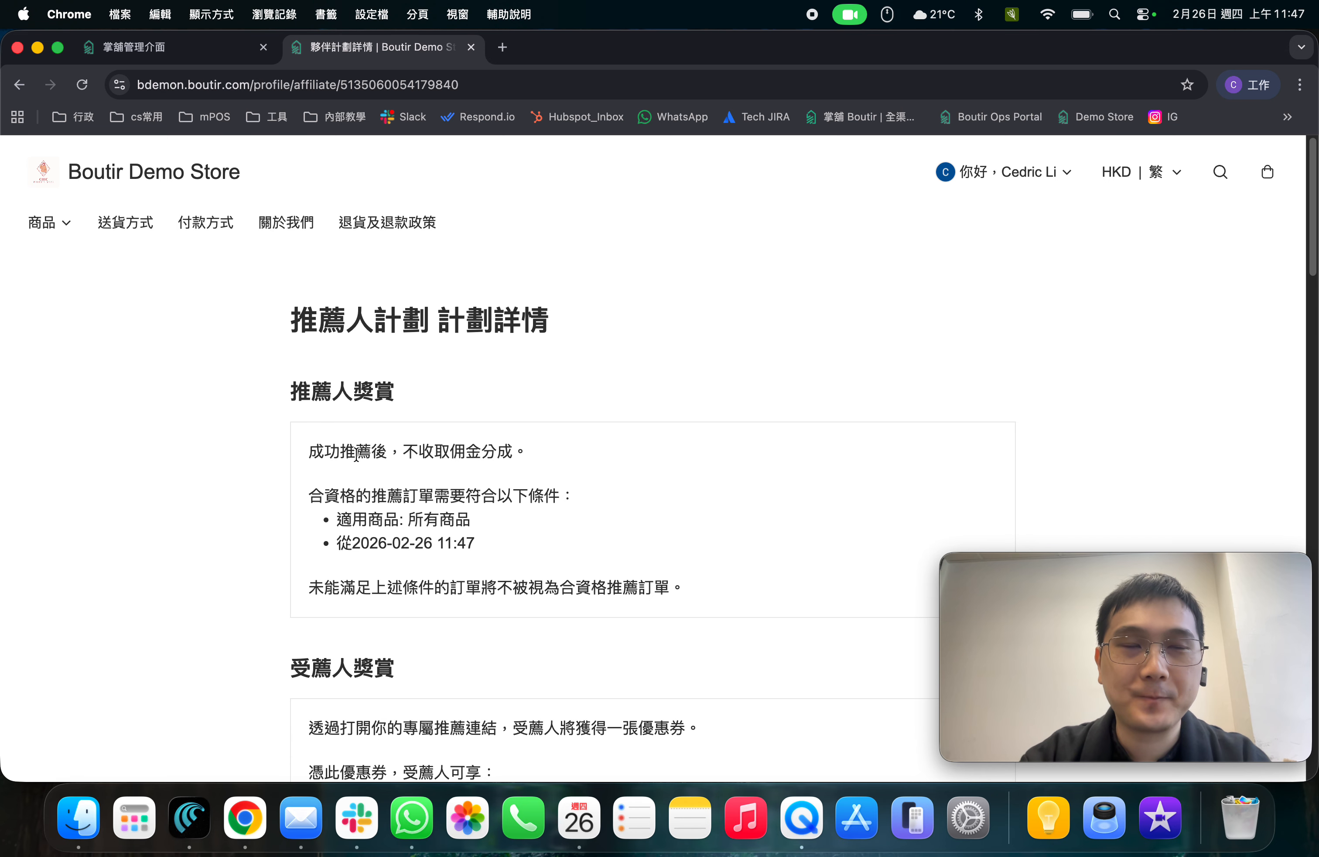
{"action": "scroll", "coordinate": [356, 454], "scroll_direction": "down", "scroll_amount": 7}
{"action": "scroll", "coordinate": [654, 333], "scroll_direction": "up", "scroll_amount": 7}
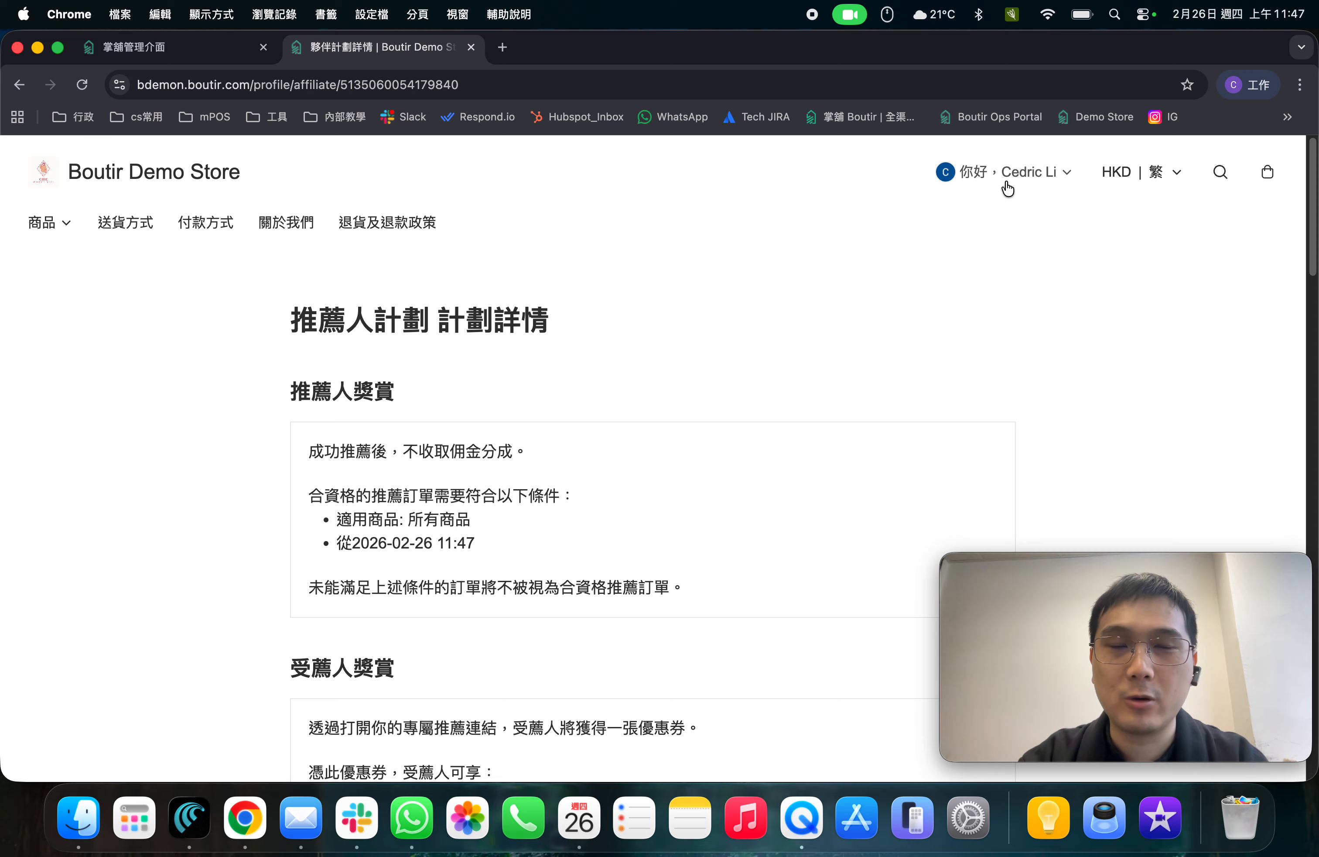
Open the member account's 夥伴計劃 page and view the personal referral link and referral statistics.
{"action": "left_click", "coordinate": [1030, 177]}
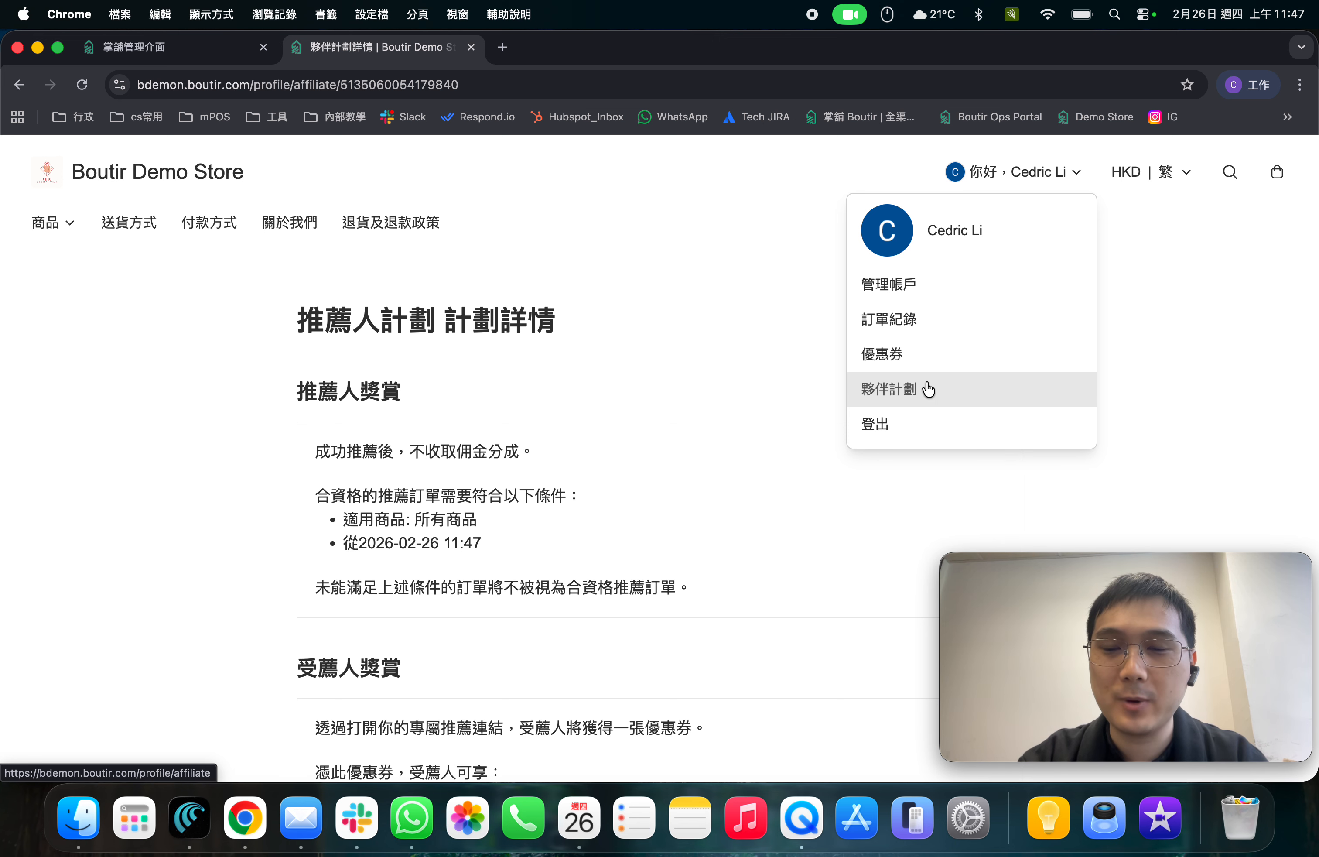
{"action": "left_click", "coordinate": [927, 392]}
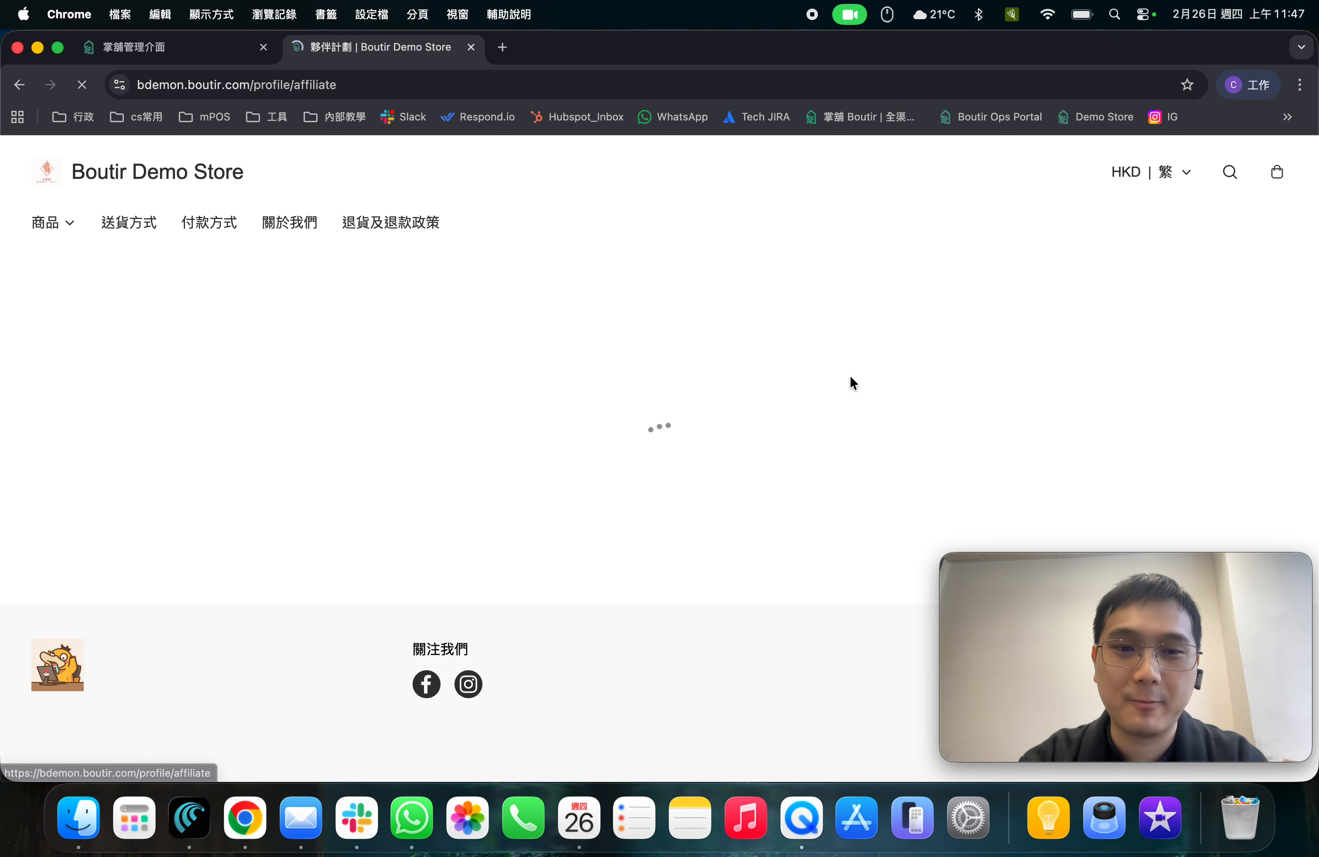
{"action": "scroll", "coordinate": [832, 351], "scroll_direction": "down", "scroll_amount": 5}
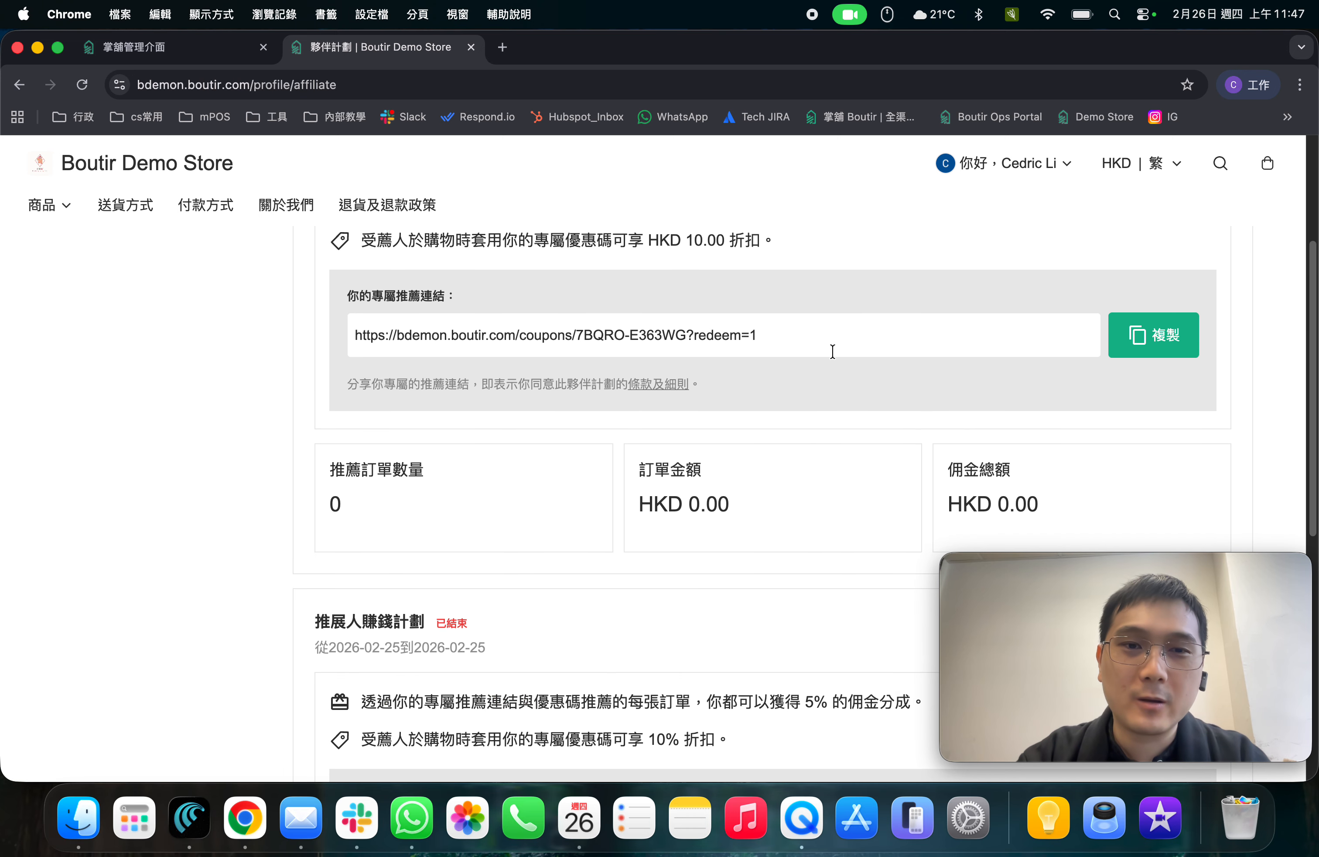
Open the plan details of the active 推薦人計劃 from the member's page and review the referrer rewards.
{"action": "scroll", "coordinate": [827, 346], "scroll_direction": "up", "scroll_amount": 5}
{"action": "left_click_drag", "start_coordinate": [1314, 273], "coordinate": [1313, 332]}
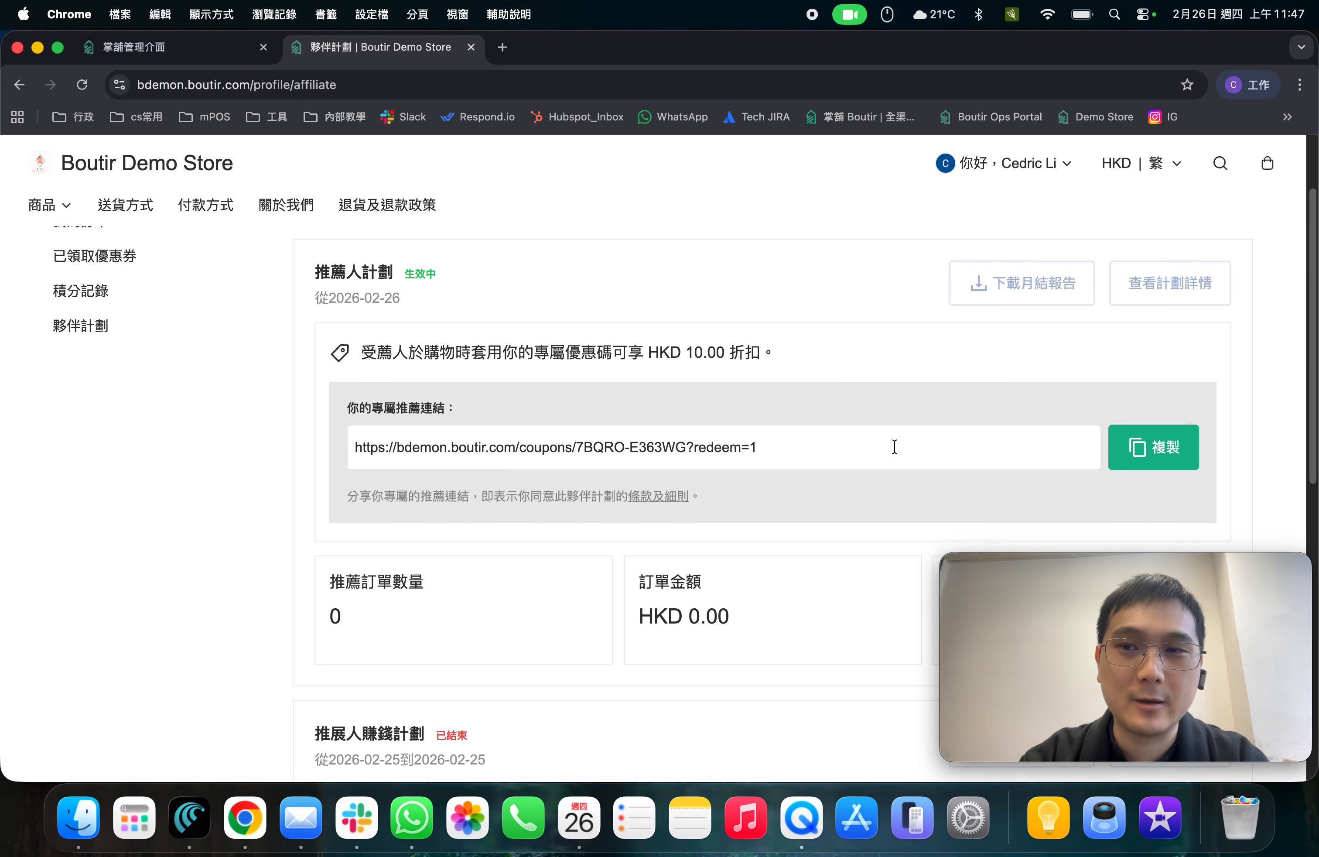
{"action": "left_click", "coordinate": [1163, 276]}
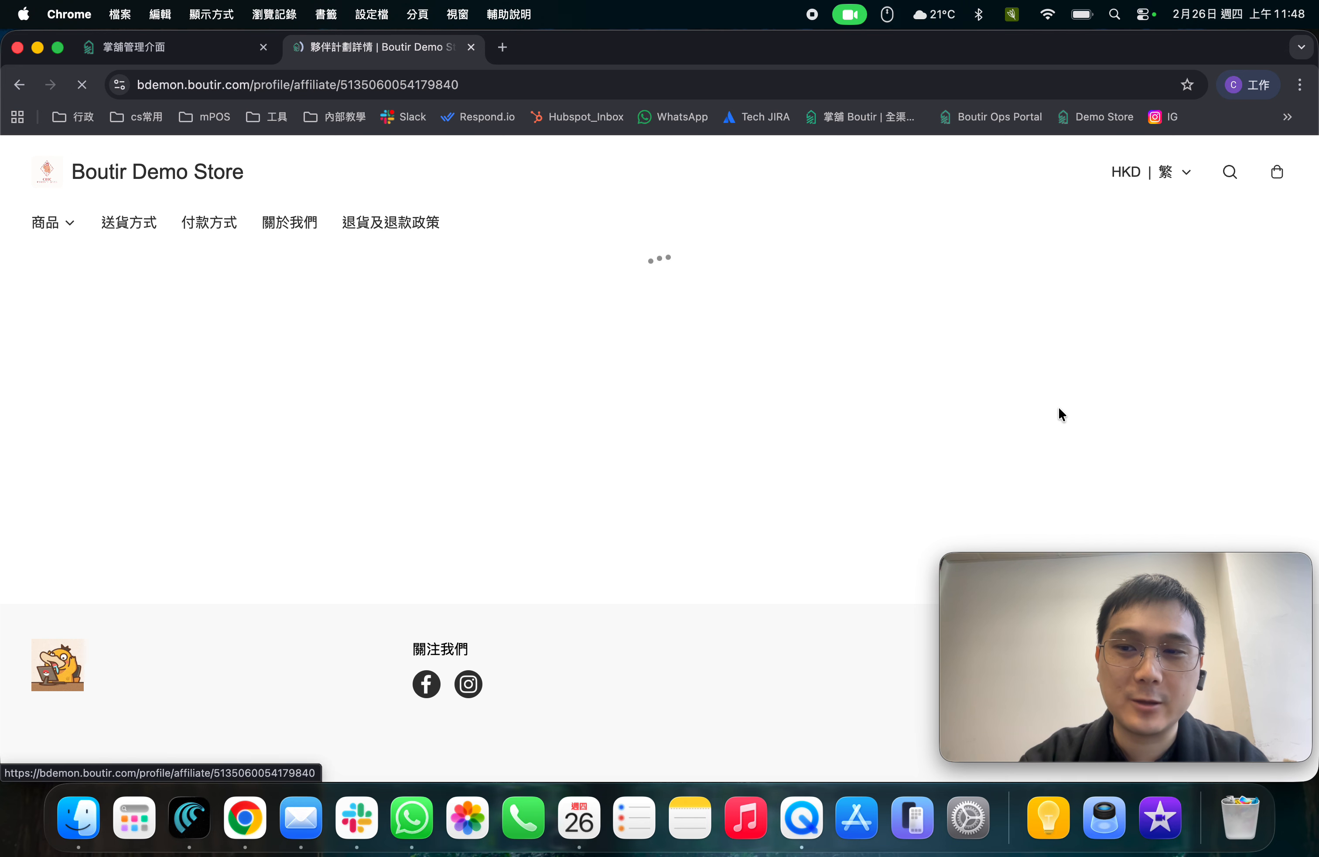
{"action": "left_click_drag", "start_coordinate": [1315, 222], "coordinate": [1313, 150]}
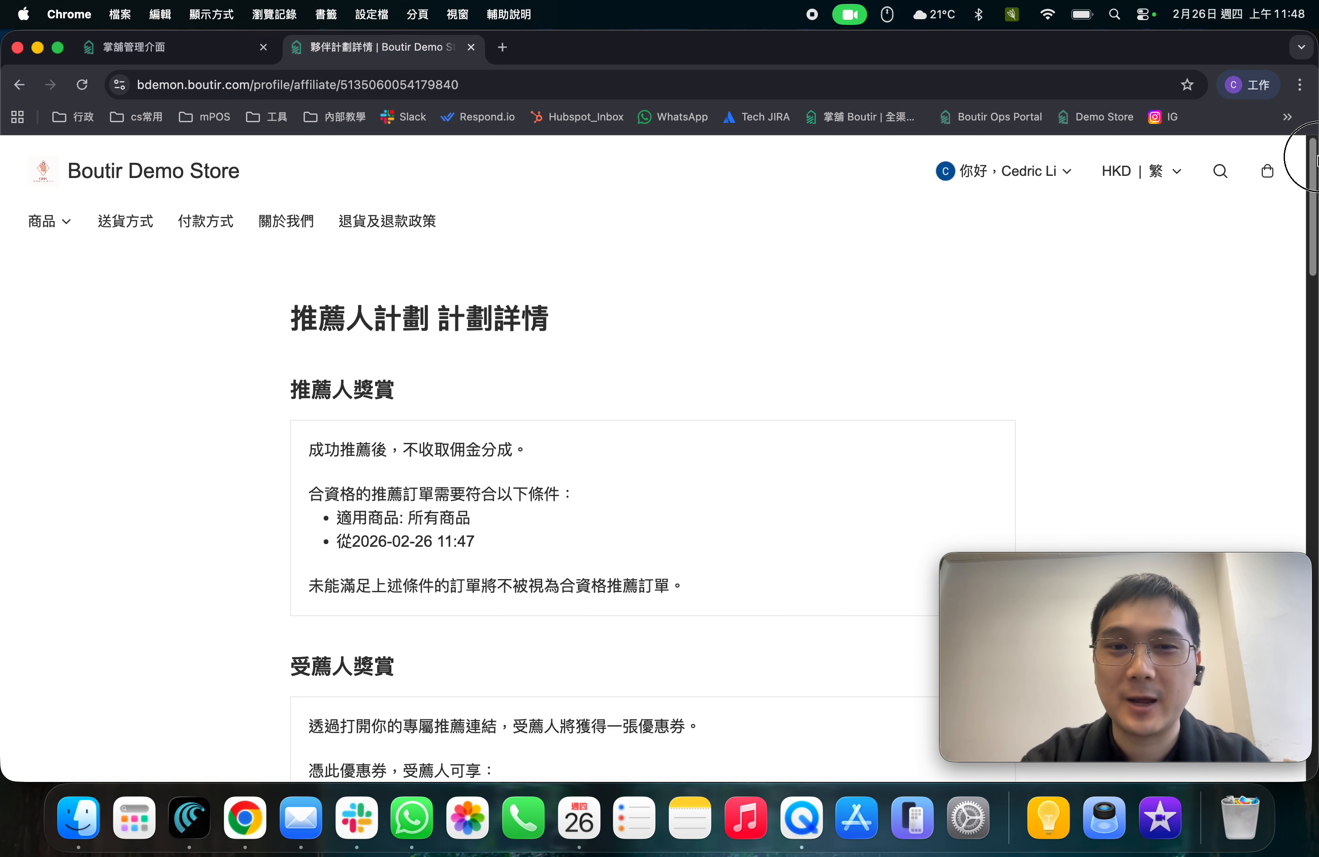
Return to the member's 夥伴計劃 page and review the plan's referral order, order amount and total commission figures.
{"action": "left_click", "coordinate": [1036, 184]}
{"action": "left_click", "coordinate": [983, 397]}
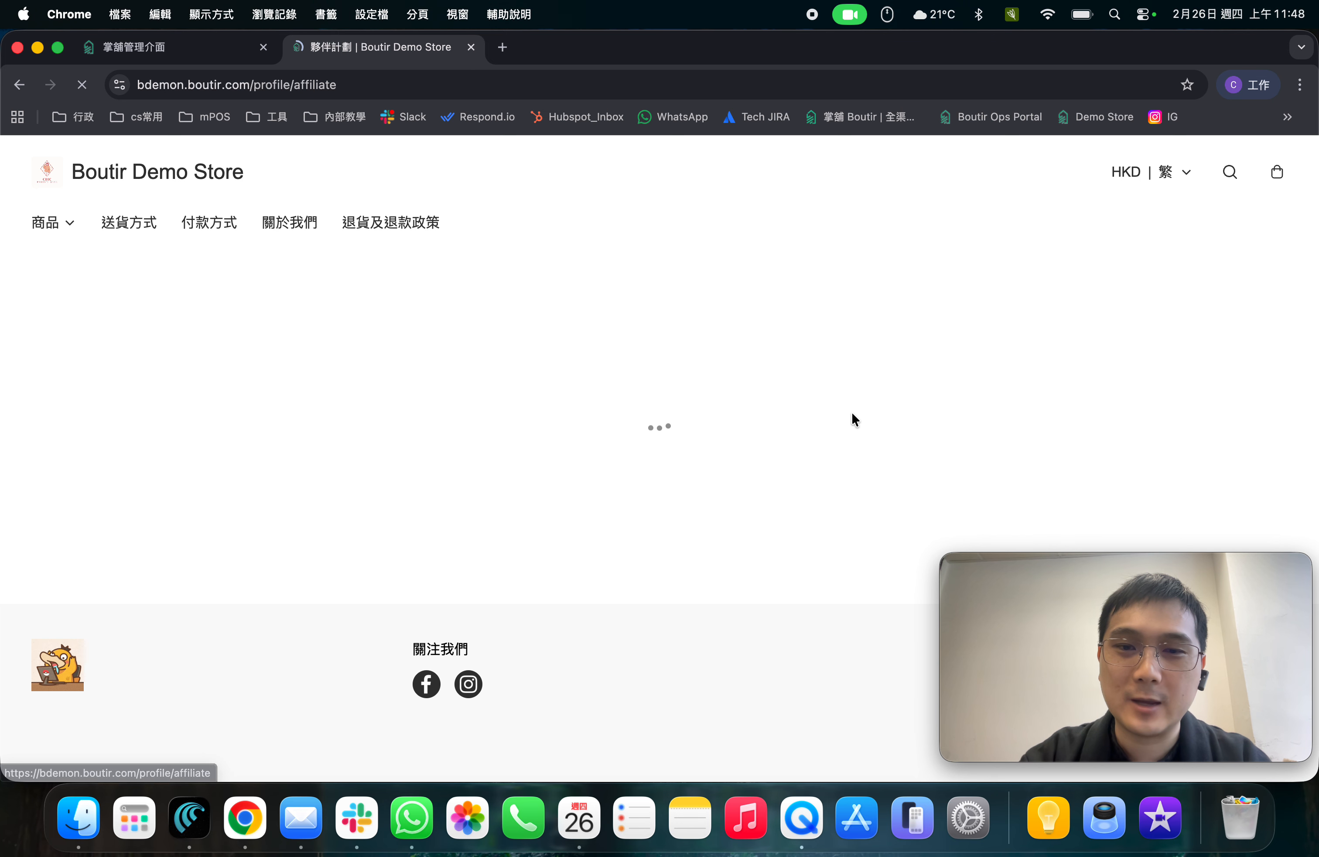
{"action": "left_click_drag", "start_coordinate": [1309, 287], "coordinate": [1310, 437]}
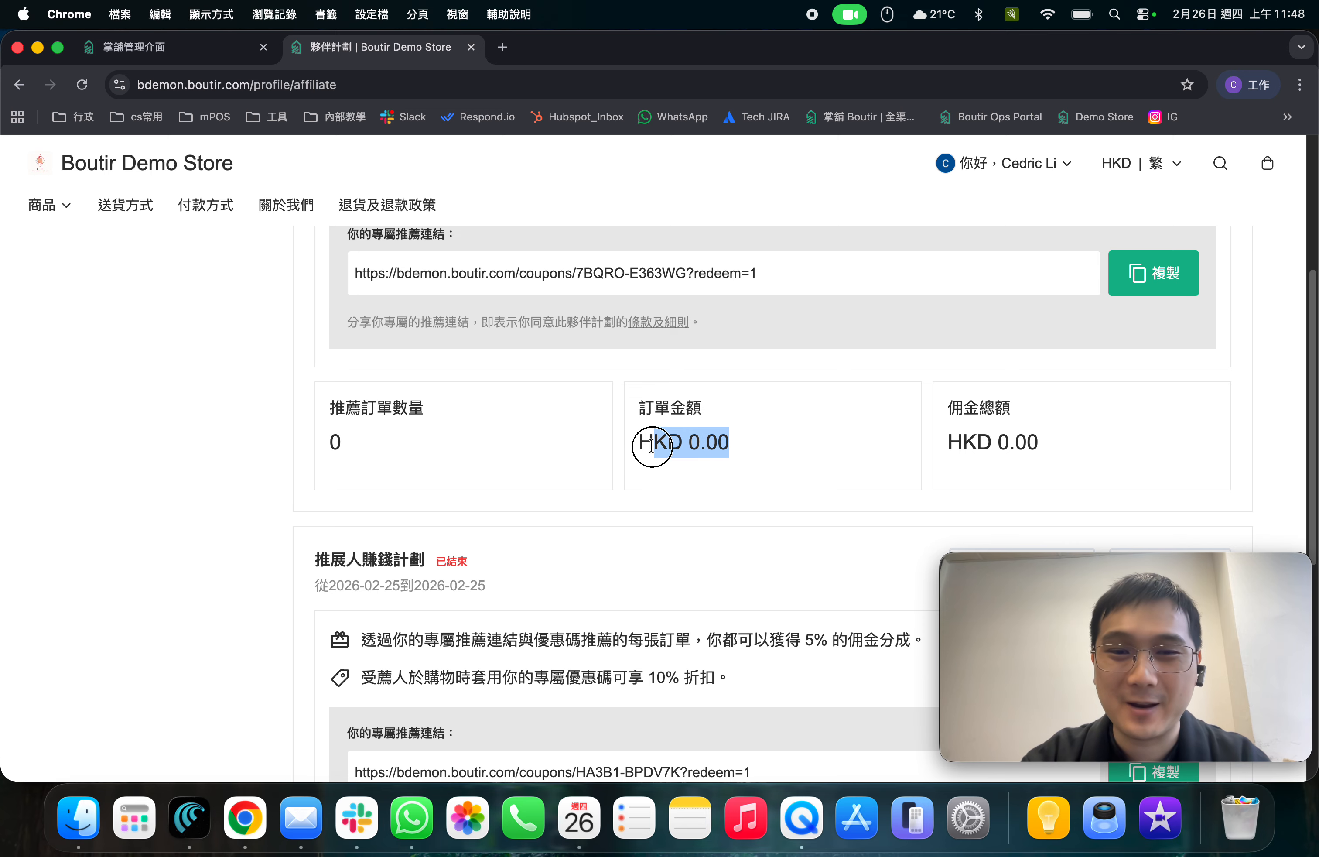
{"action": "left_click", "coordinate": [643, 416]}
{"action": "left_click_drag", "start_coordinate": [640, 408], "coordinate": [710, 449]}
{"action": "left_click", "coordinate": [609, 448]}
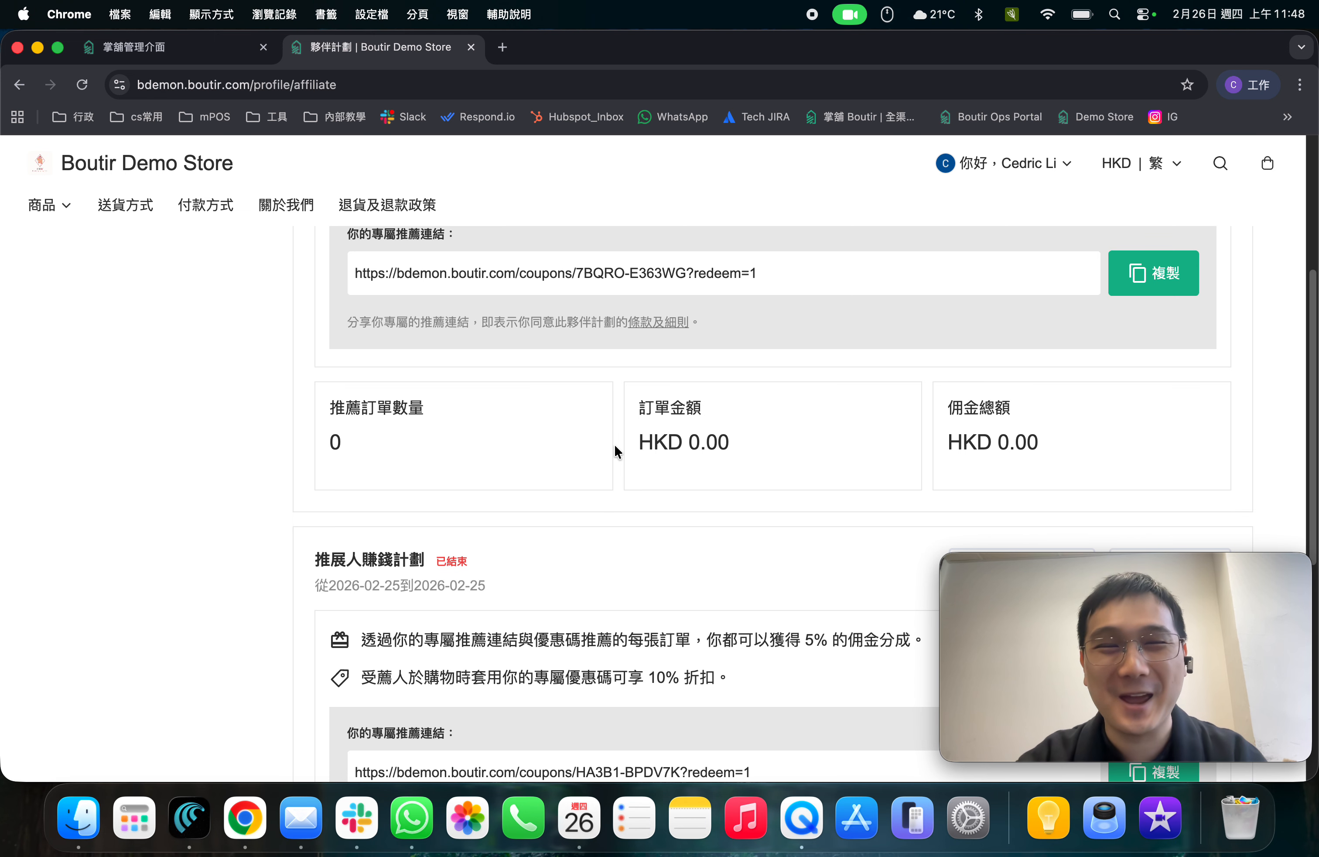
{"action": "left_click_drag", "start_coordinate": [767, 459], "coordinate": [717, 446]}
{"action": "left_click_drag", "start_coordinate": [1048, 457], "coordinate": [939, 418]}
{"action": "left_click", "coordinate": [930, 414]}
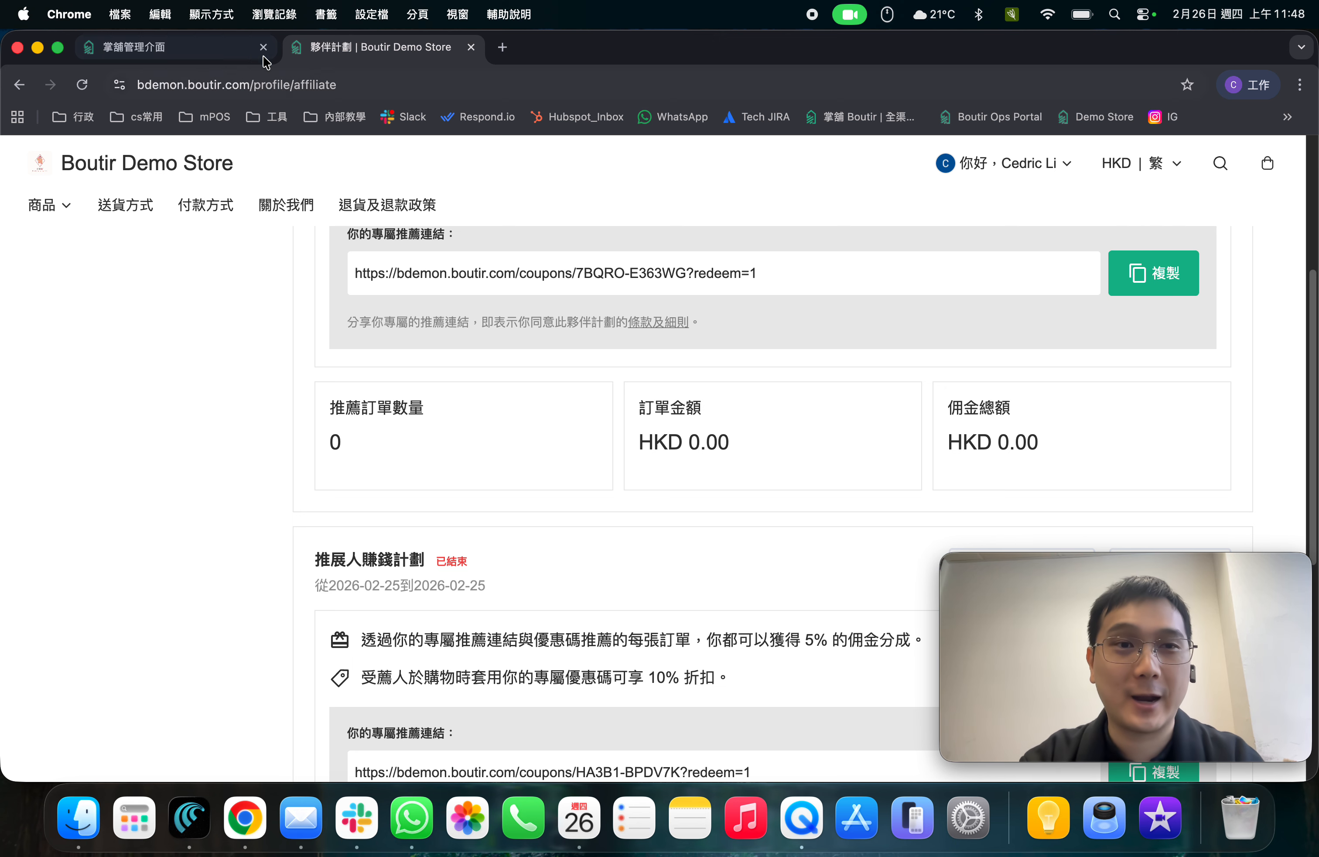
Switch back to the 掌舖管理介面 tab, finish the plan creation dialog, and review the plan's overview and performance figures.
{"action": "left_click", "coordinate": [222, 48]}
{"action": "left_click", "coordinate": [839, 619]}
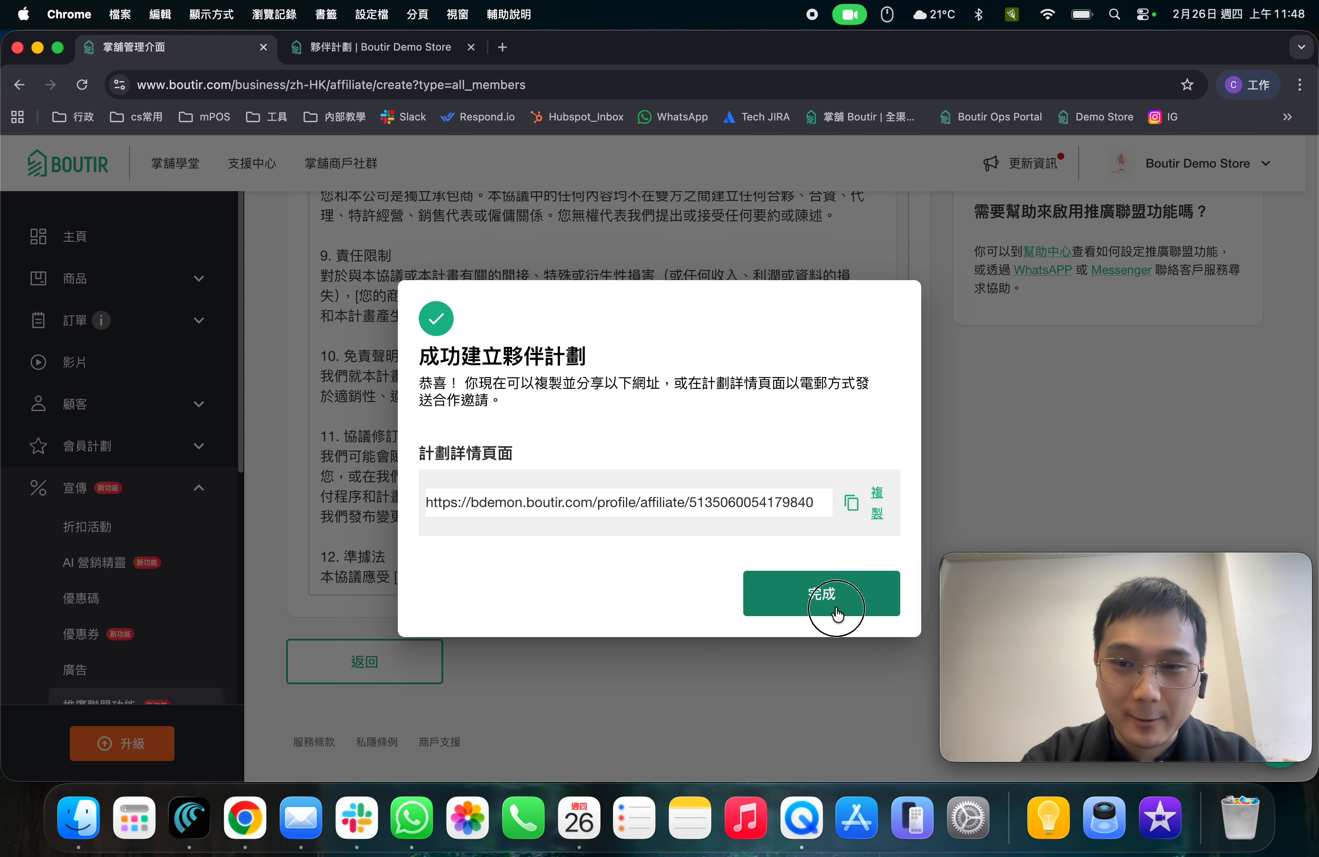
{"action": "scroll", "coordinate": [649, 411], "scroll_direction": "down", "scroll_amount": 4}
{"action": "scroll", "coordinate": [649, 412], "scroll_direction": "up", "scroll_amount": 4}
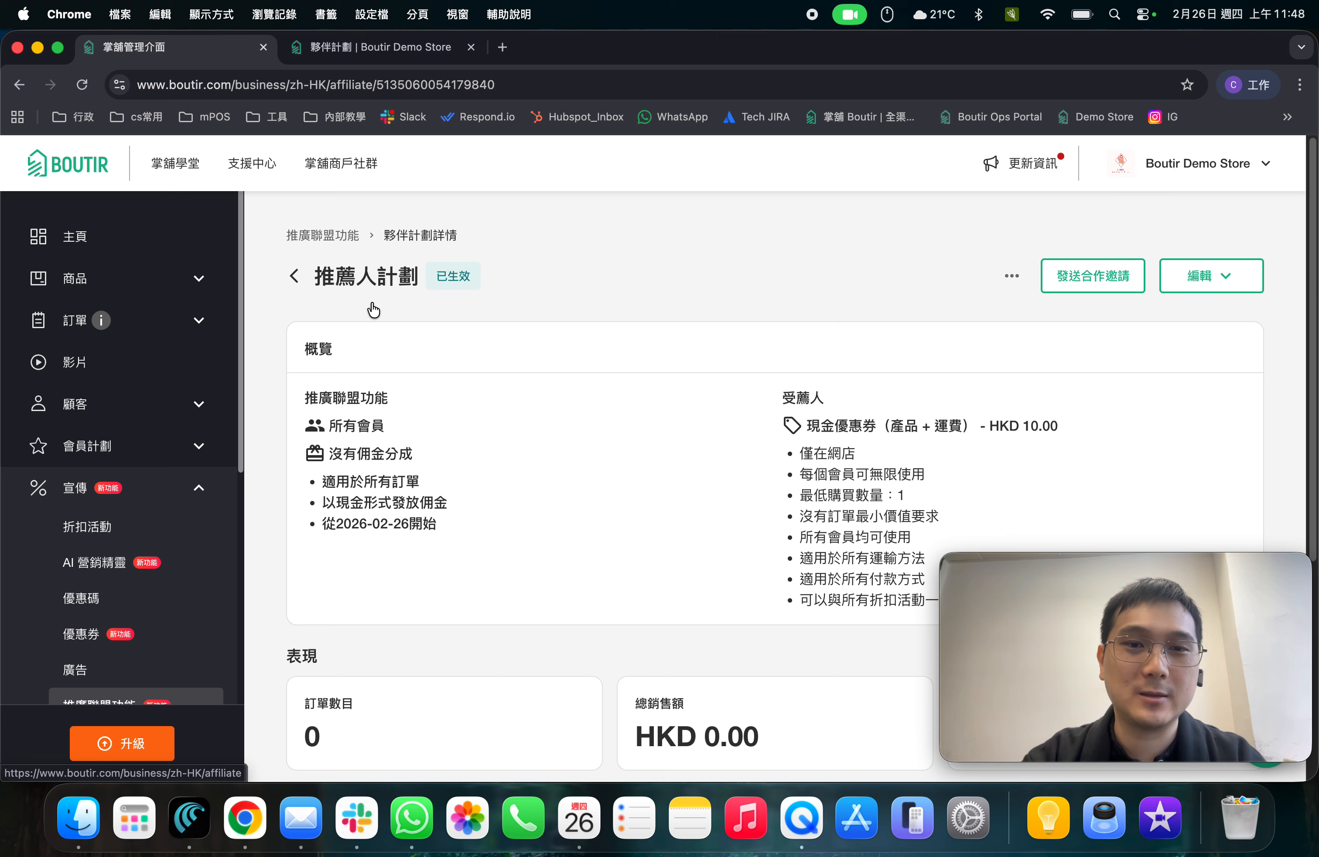
{"action": "scroll", "coordinate": [628, 389], "scroll_direction": "down", "scroll_amount": 4}
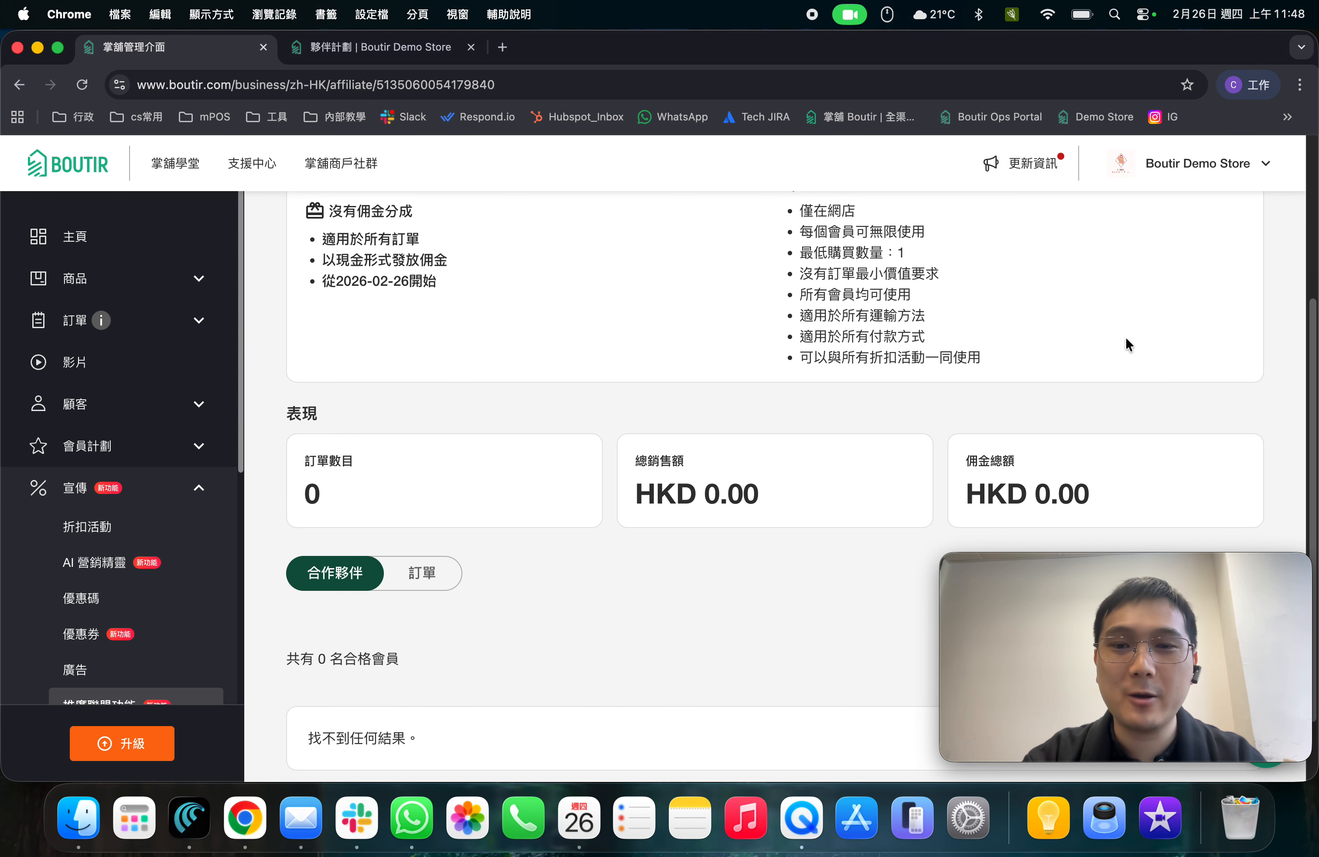
{"action": "left_click_drag", "start_coordinate": [629, 466], "coordinate": [1076, 494]}
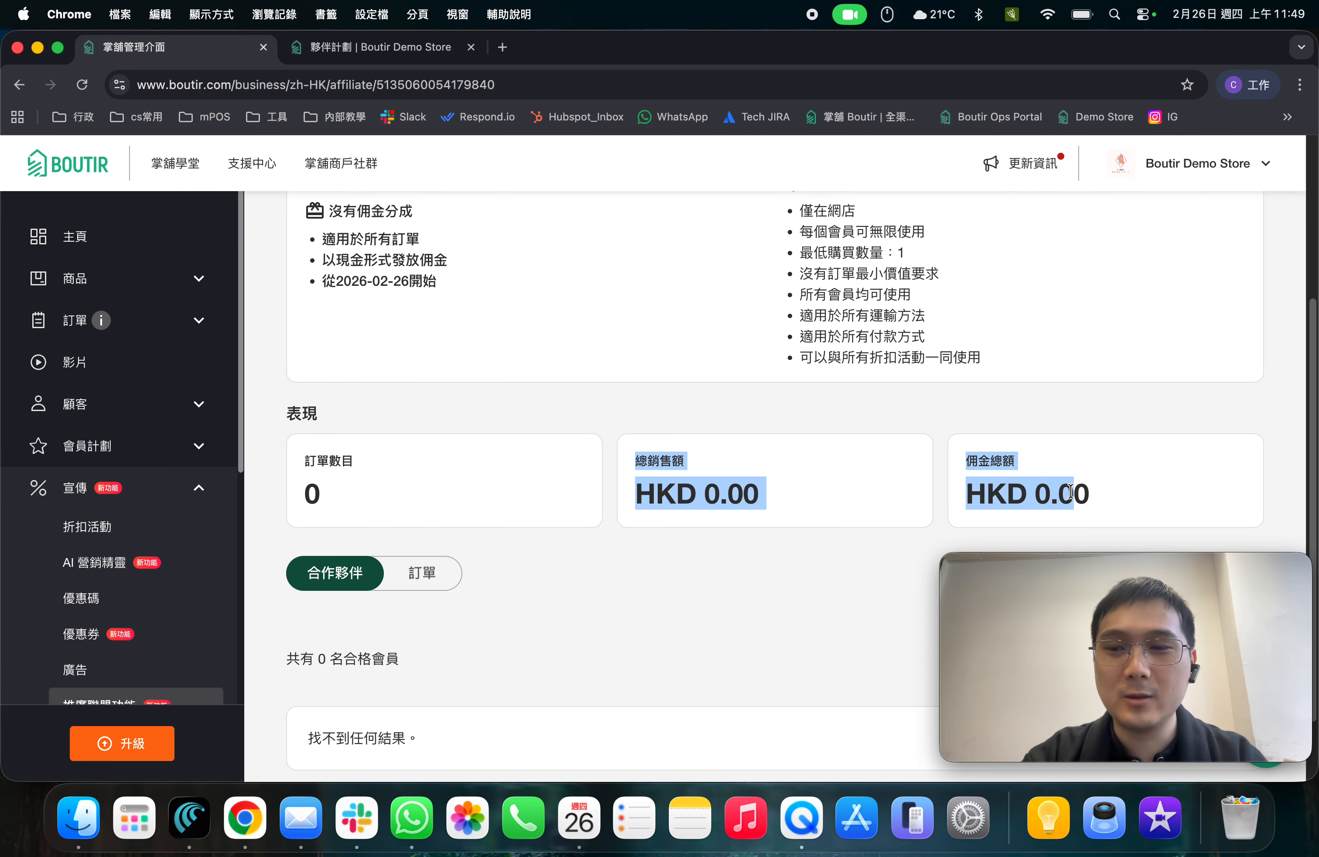
{"action": "left_click", "coordinate": [1084, 494]}
Show the plan's 訂單 list, moving the video preview window out of the way to check the page and back again.
{"action": "left_click_drag", "start_coordinate": [1315, 396], "coordinate": [1313, 551]}
{"action": "left_click", "coordinate": [423, 487]}
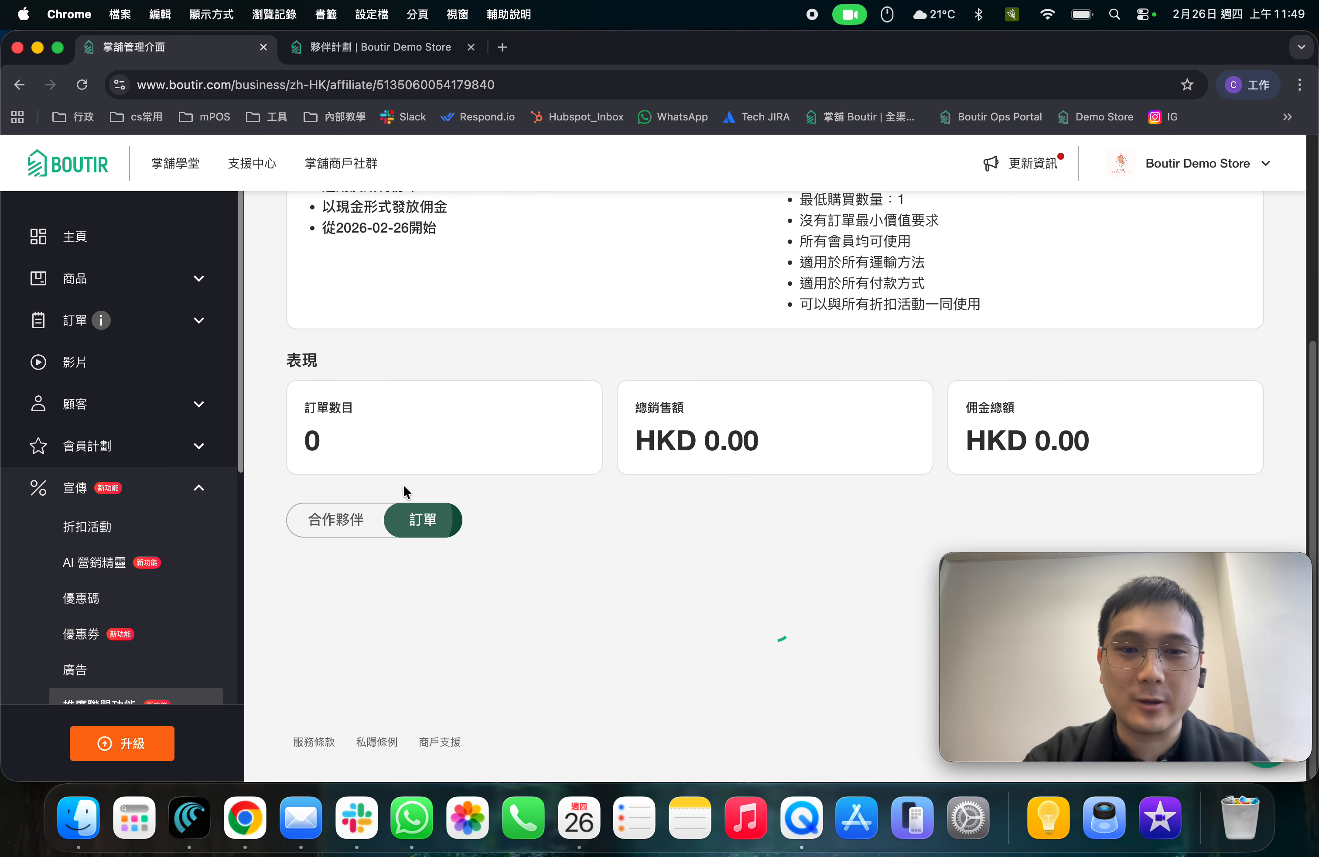
{"action": "mouse_move", "coordinate": [1109, 601]}
{"action": "left_click_drag", "start_coordinate": [1117, 577], "coordinate": [1107, 328]}
{"action": "scroll", "coordinate": [767, 614], "scroll_direction": "up", "scroll_amount": 5}
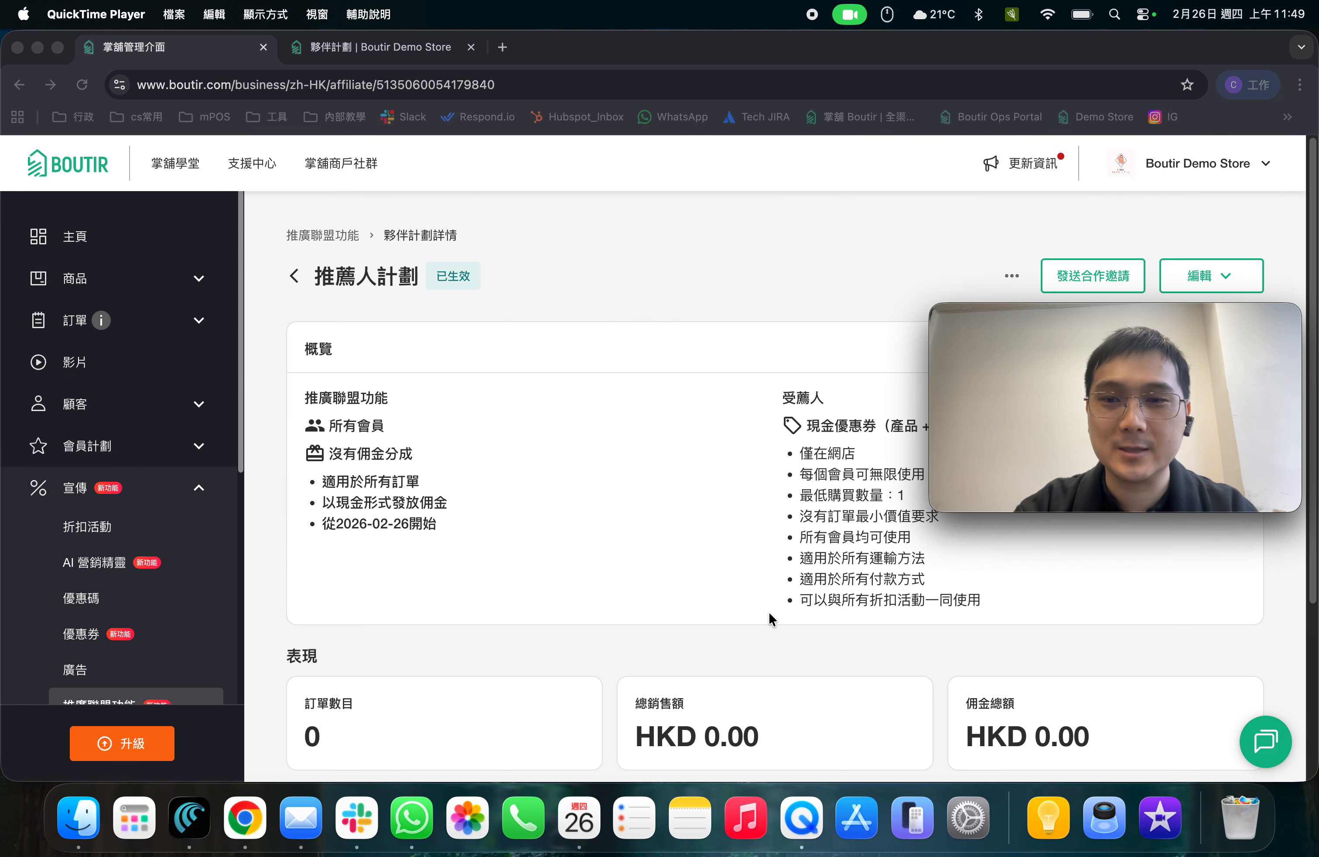
{"action": "scroll", "coordinate": [769, 616], "scroll_direction": "down", "scroll_amount": 5}
{"action": "scroll", "coordinate": [771, 618], "scroll_direction": "up", "scroll_amount": 5}
{"action": "left_click_drag", "start_coordinate": [1116, 317], "coordinate": [1119, 559]}
Review the 推薦人計劃 plan's edit options and its additional actions for ending or duplicating it.
{"action": "left_click", "coordinate": [1197, 270]}
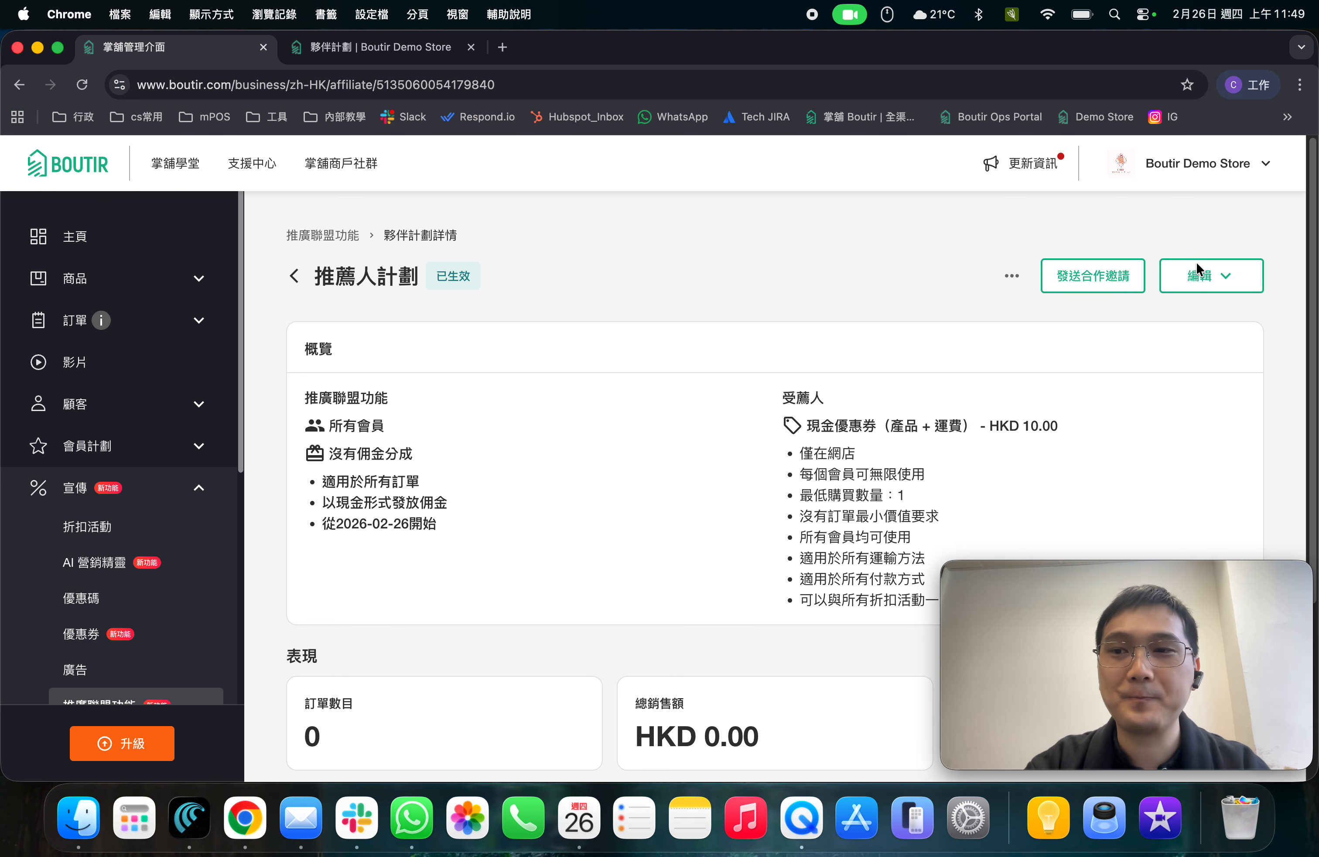
{"action": "left_click", "coordinate": [1197, 271]}
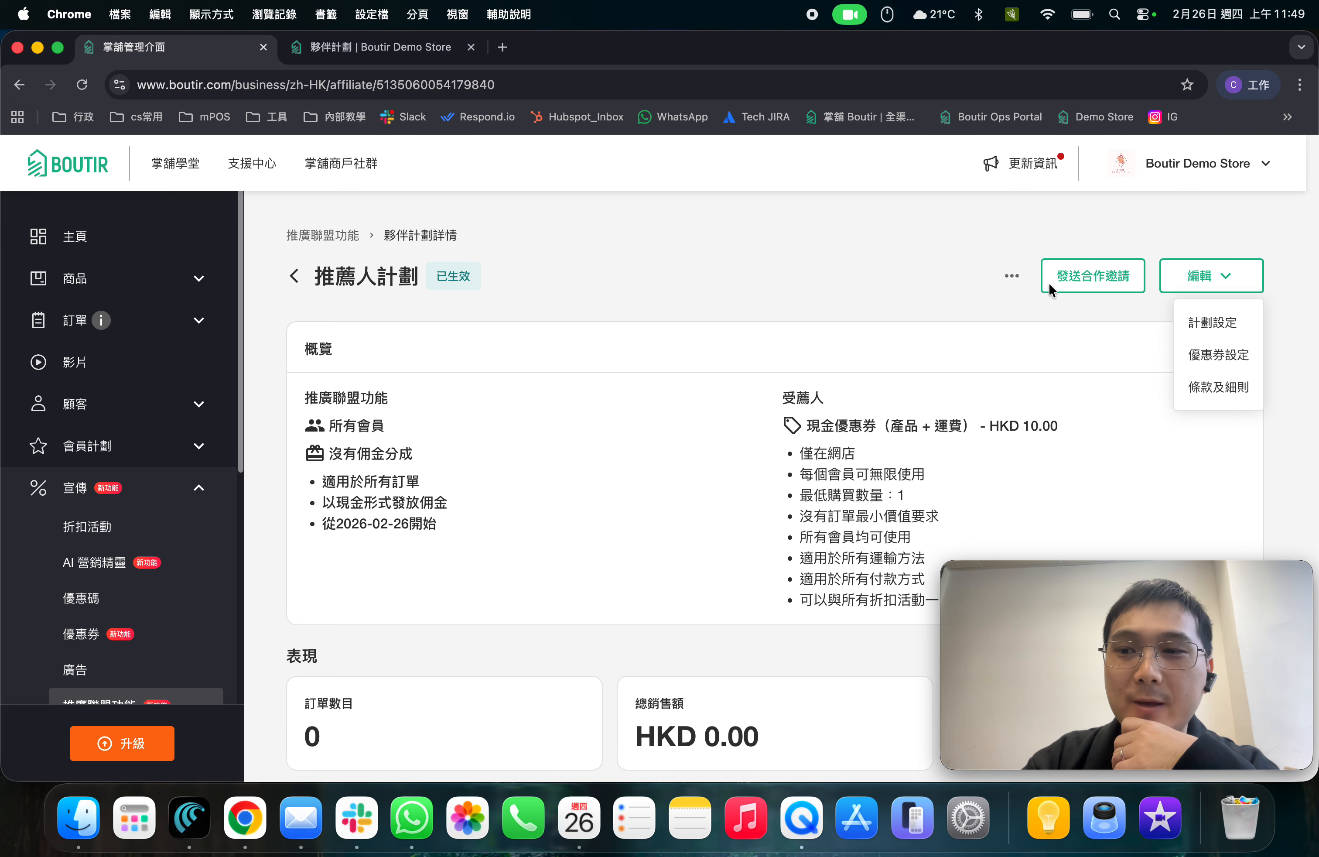
{"action": "left_click", "coordinate": [1019, 273]}
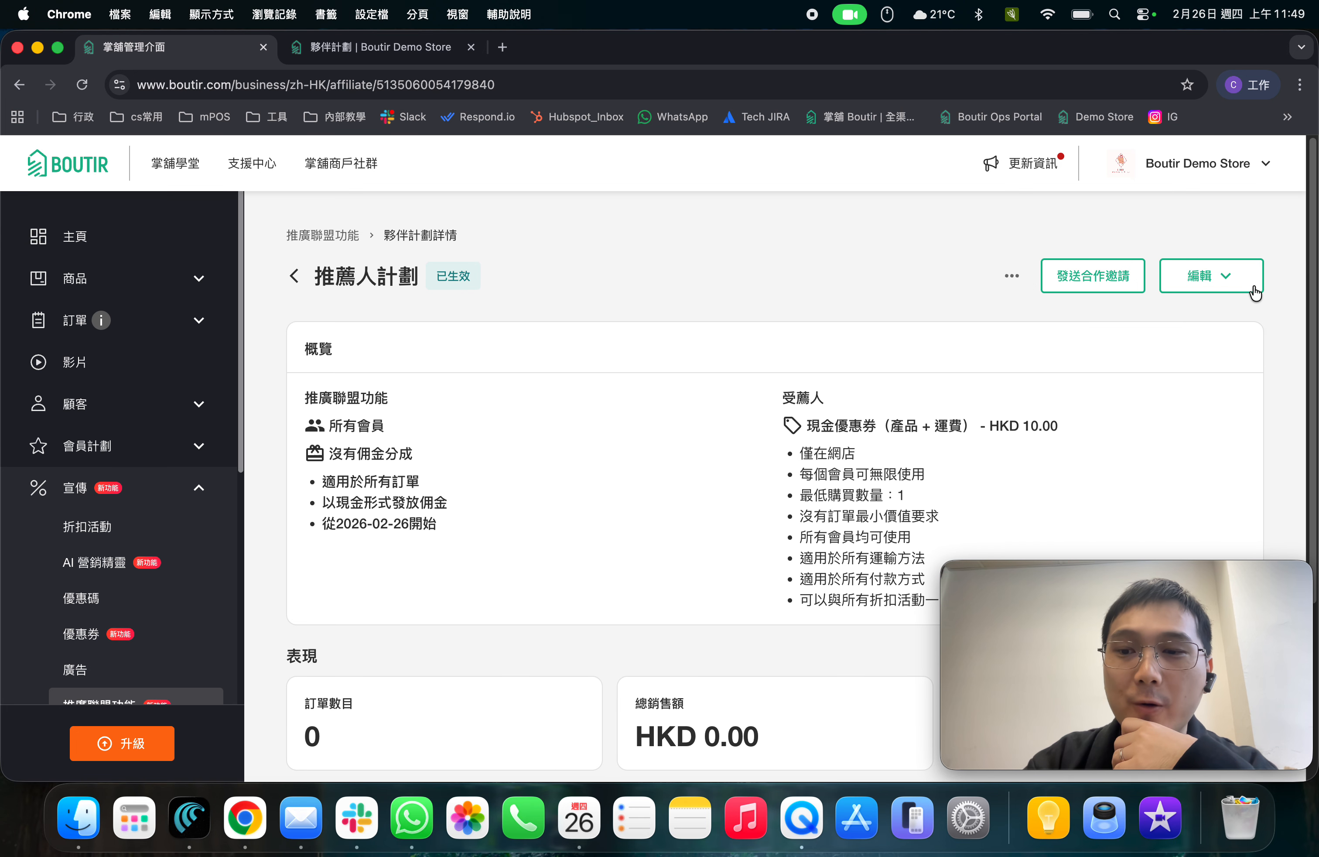
{"action": "left_click", "coordinate": [1012, 274]}
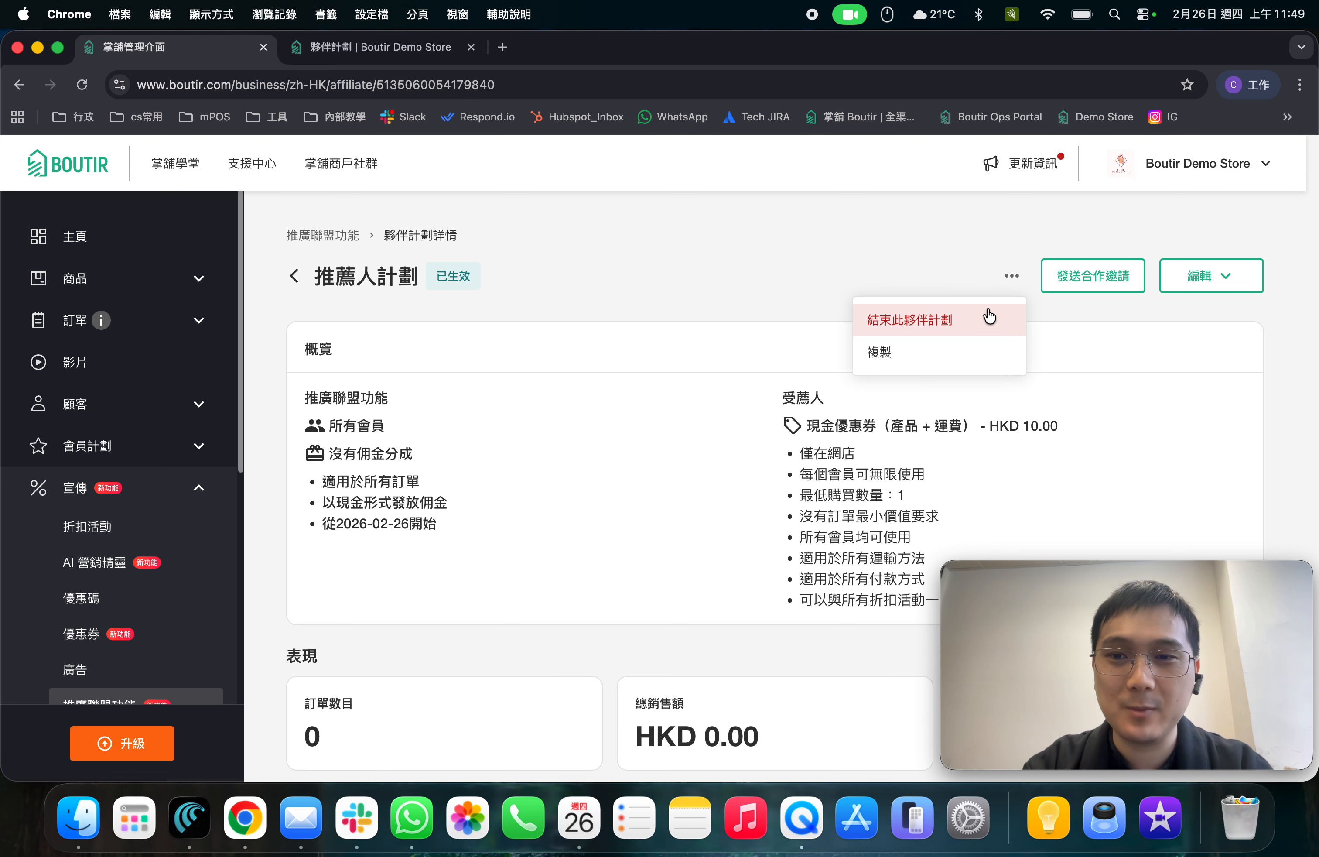
{"action": "left_click", "coordinate": [936, 255]}
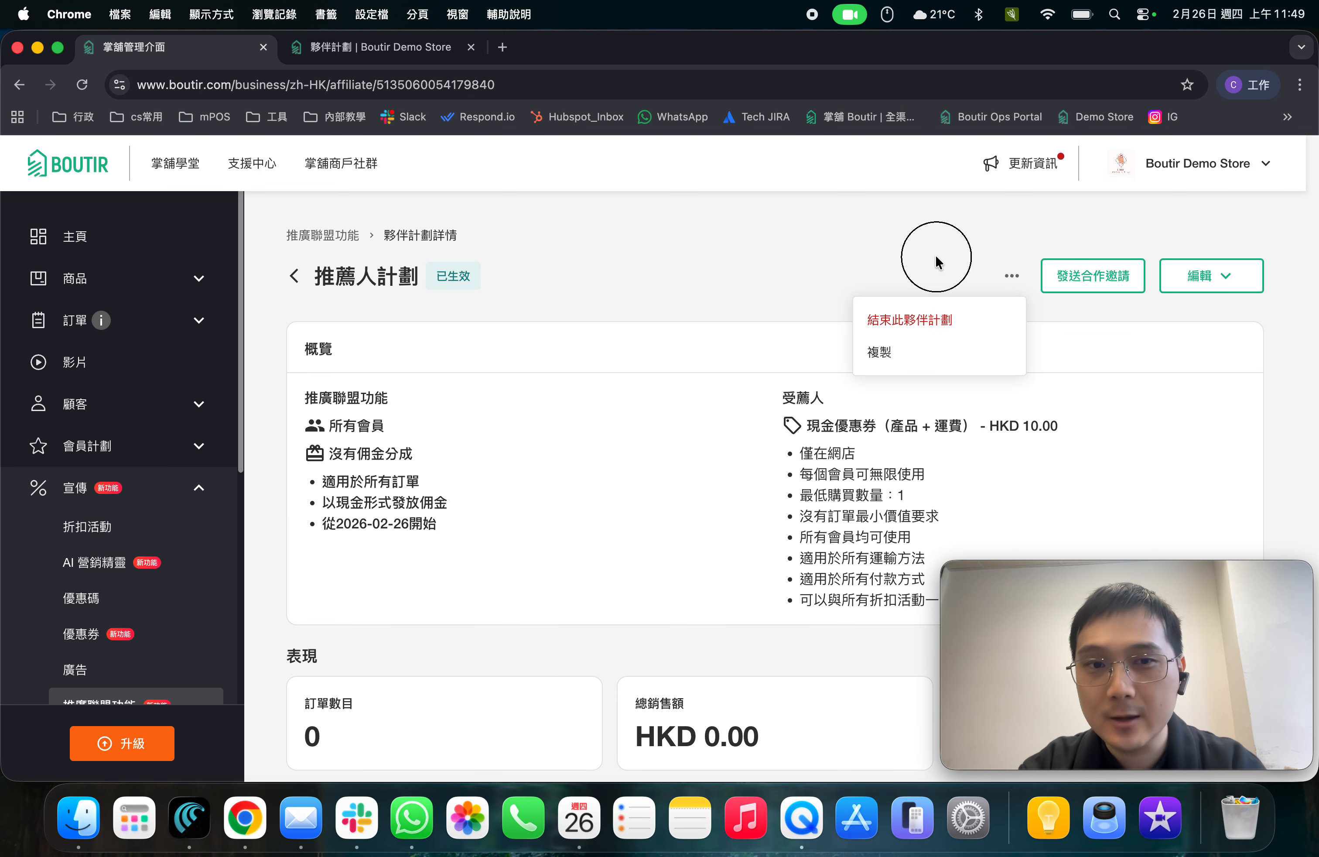
Go back to the 推廣聯盟功能 plan list and review each plan's status, partners, commission and order figures.
{"action": "left_click", "coordinate": [294, 276]}
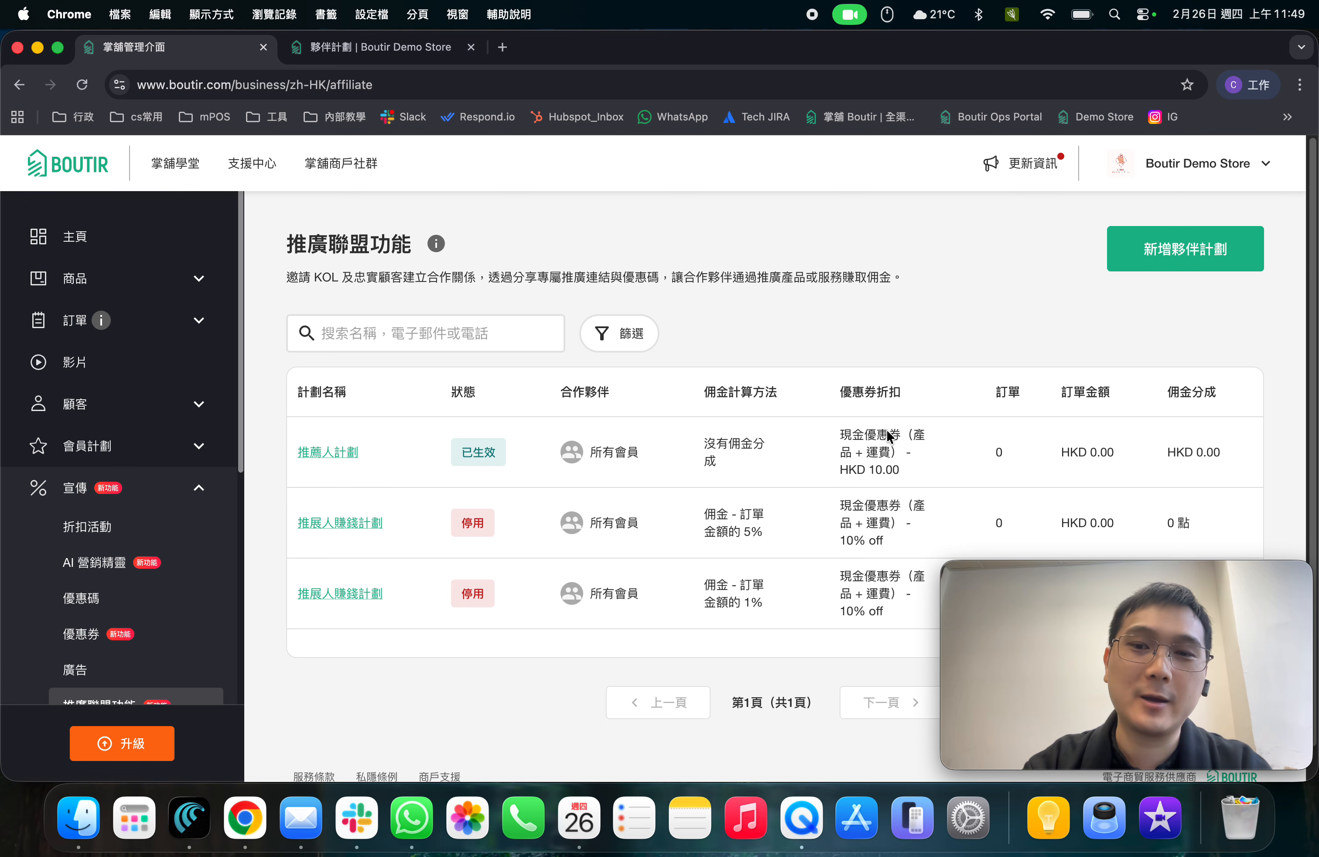
{"action": "left_click", "coordinate": [1124, 457]}
{"action": "left_click_drag", "start_coordinate": [1123, 457], "coordinate": [591, 455]}
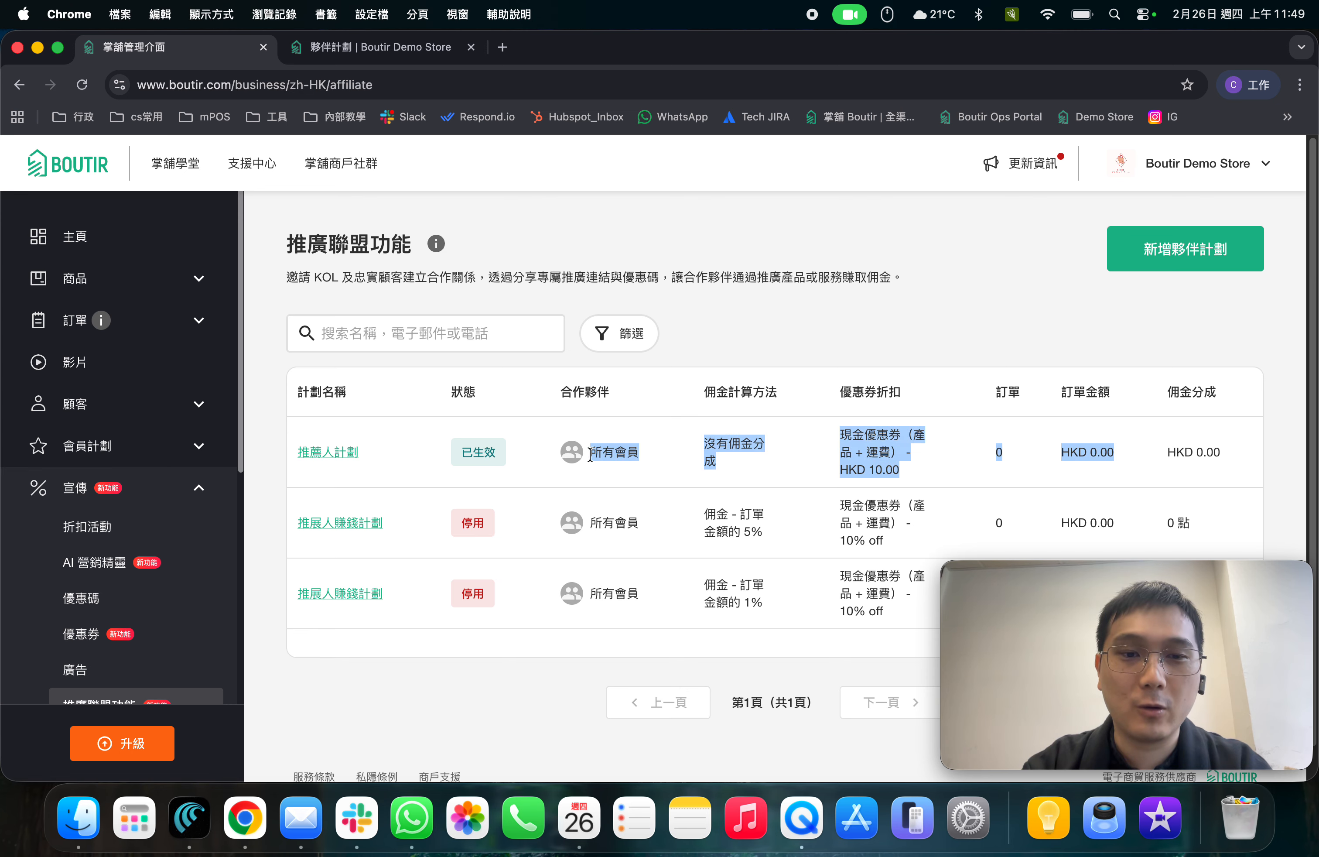
{"action": "left_click", "coordinate": [1086, 445]}
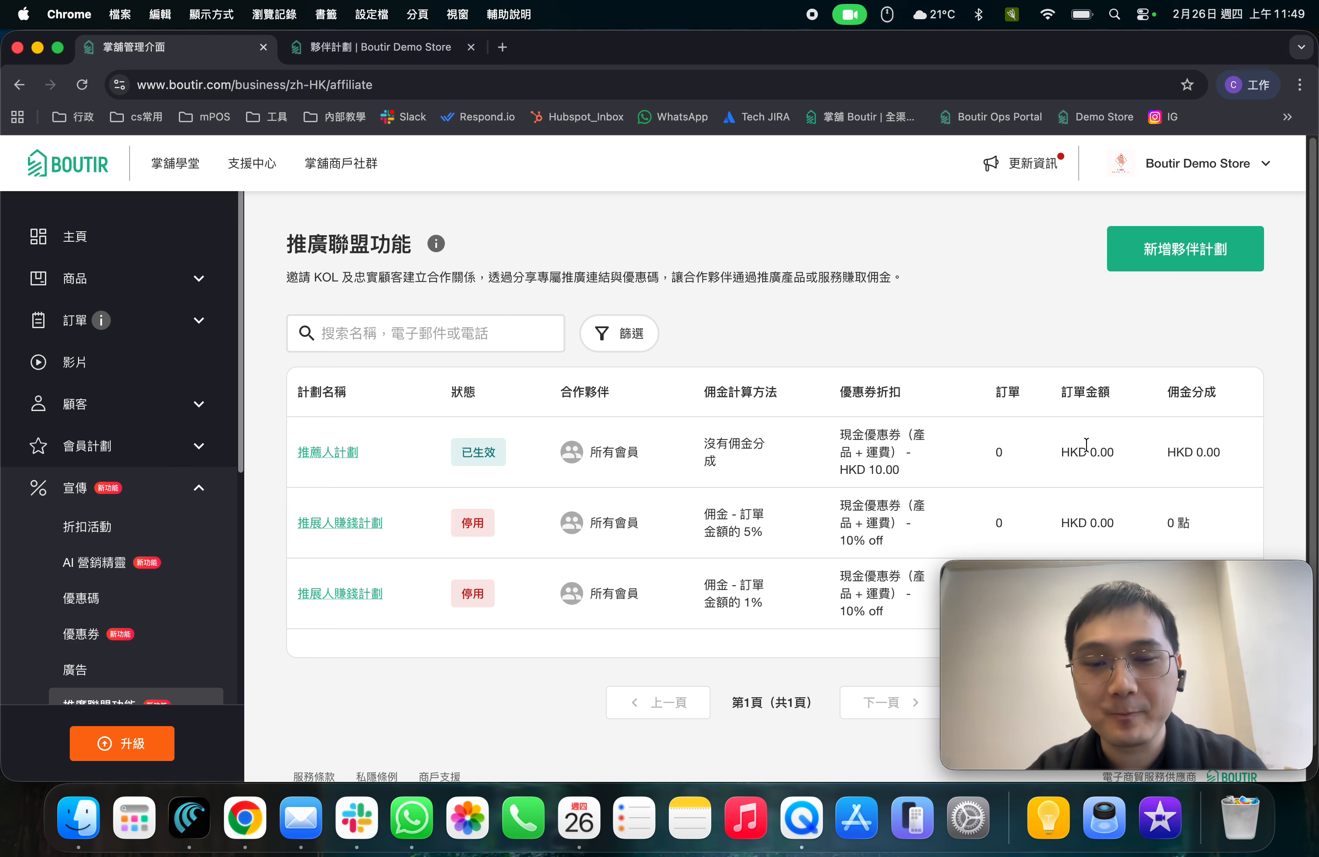
{"action": "left_click", "coordinate": [465, 522]}
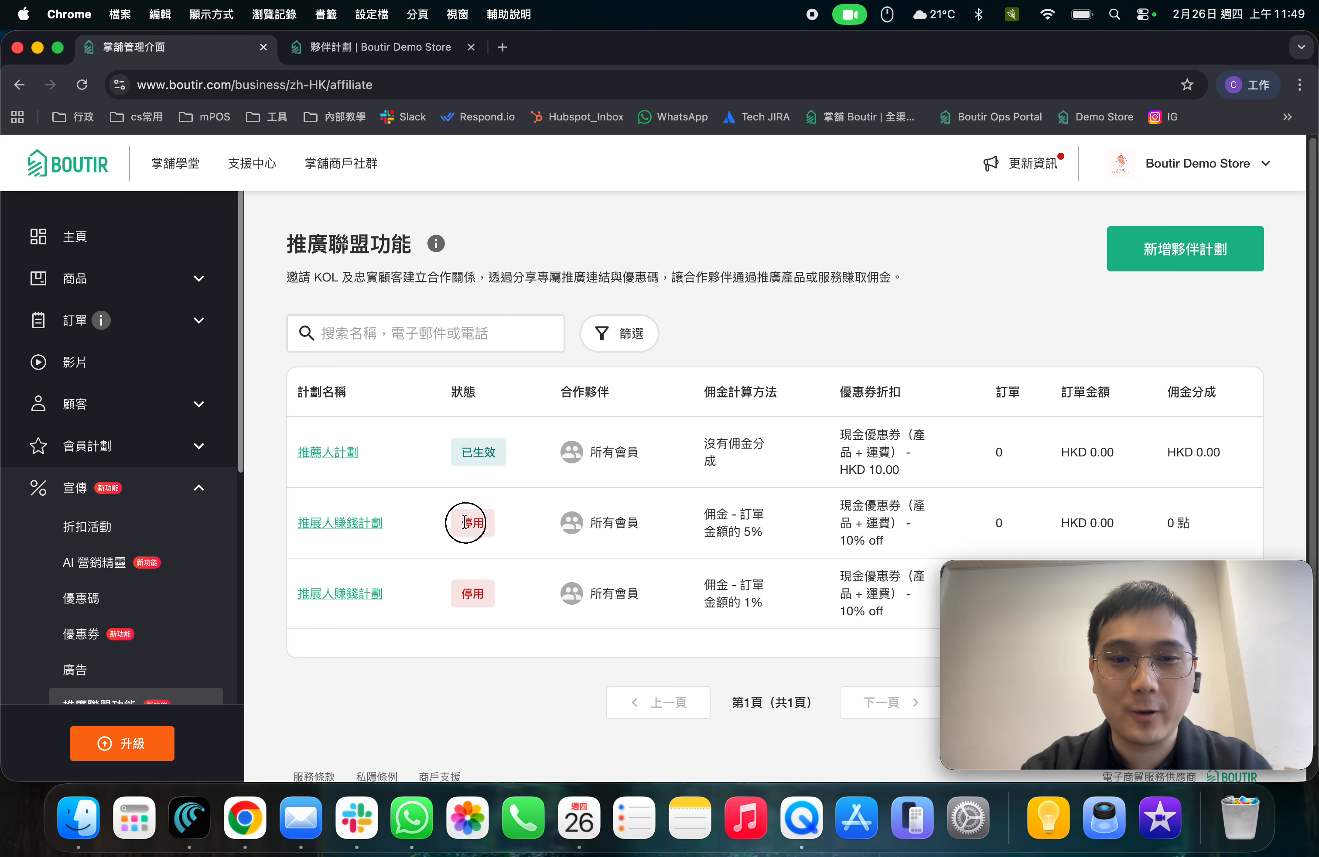
Filter the partner plan list by the plan status 生效中.
{"action": "left_click", "coordinate": [638, 335]}
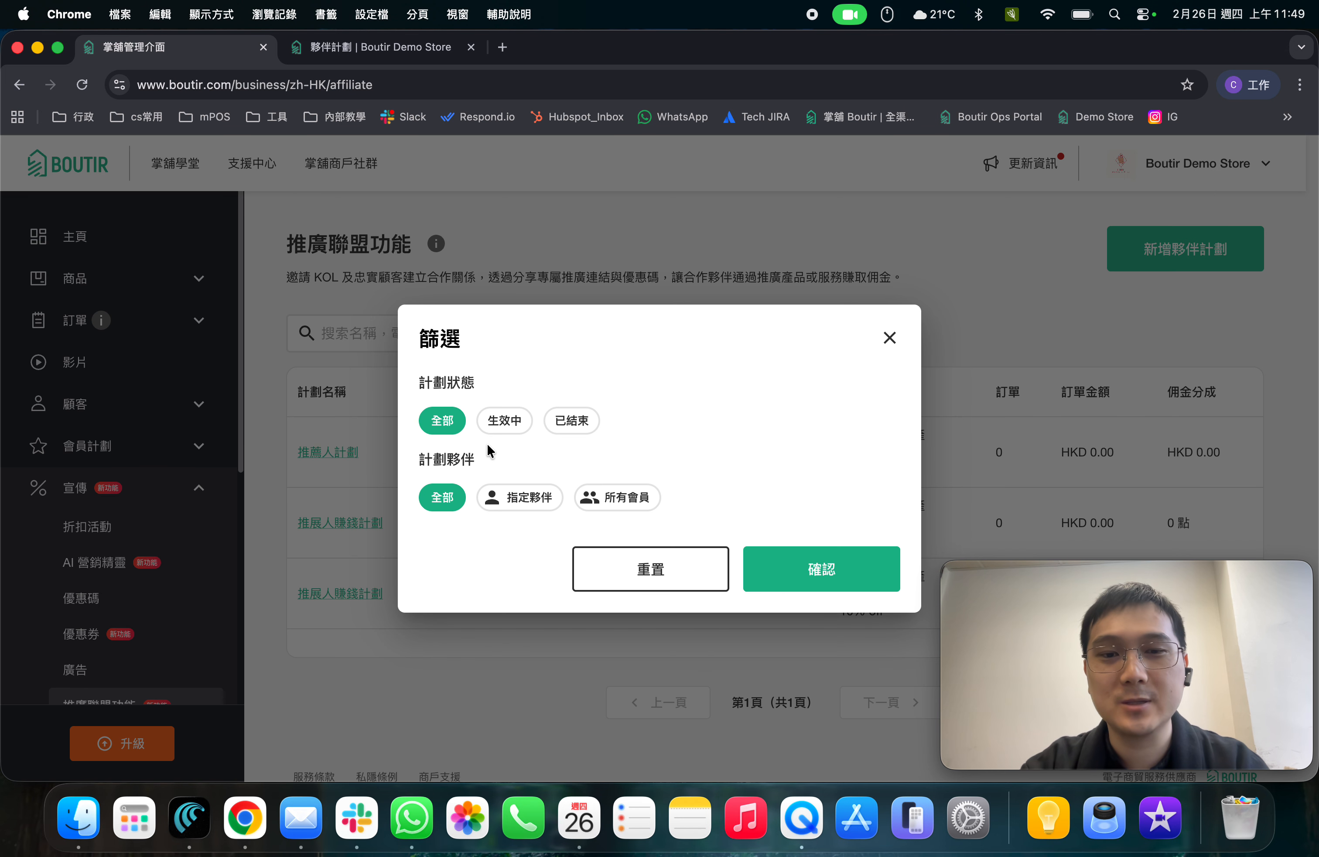
{"action": "left_click", "coordinate": [500, 428]}
{"action": "left_click", "coordinate": [795, 578]}
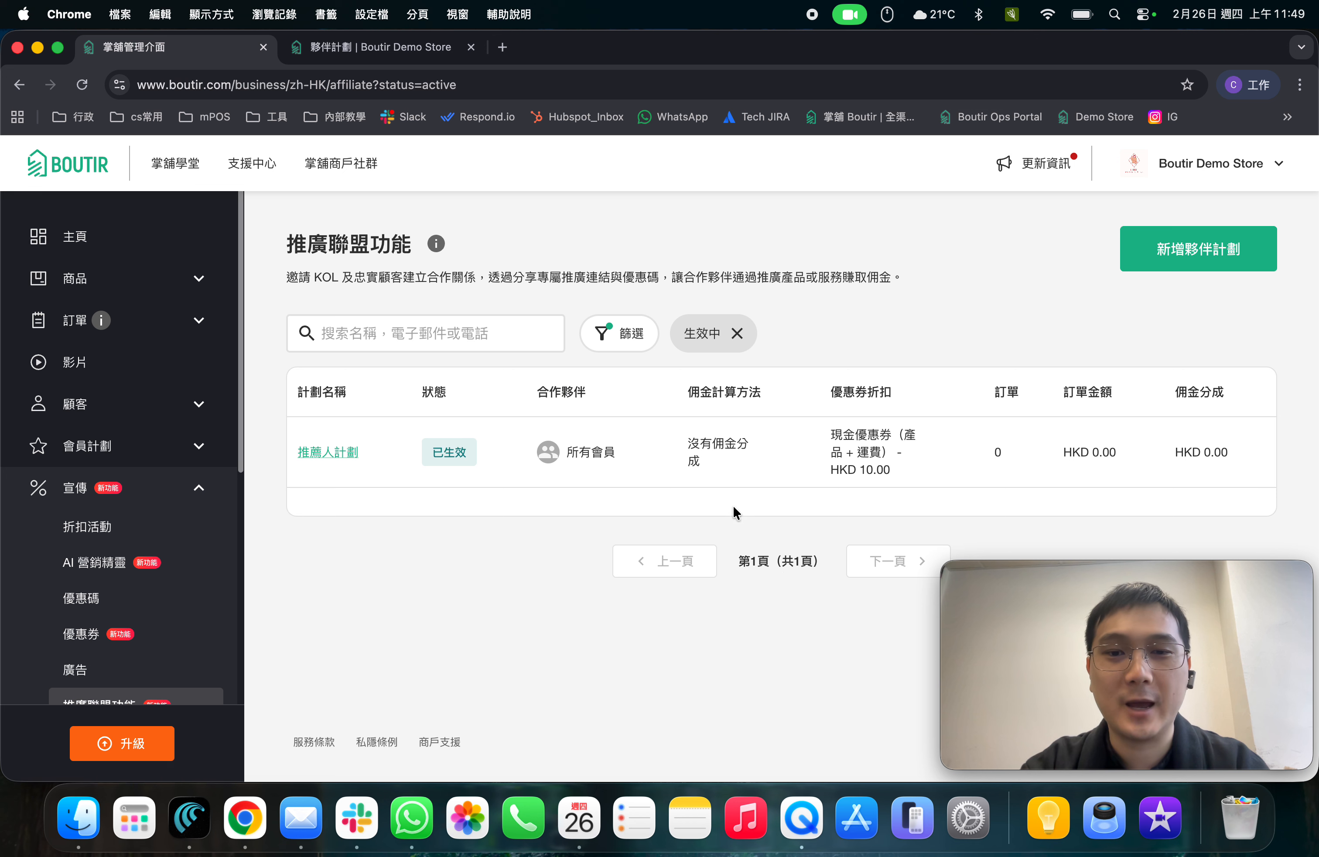